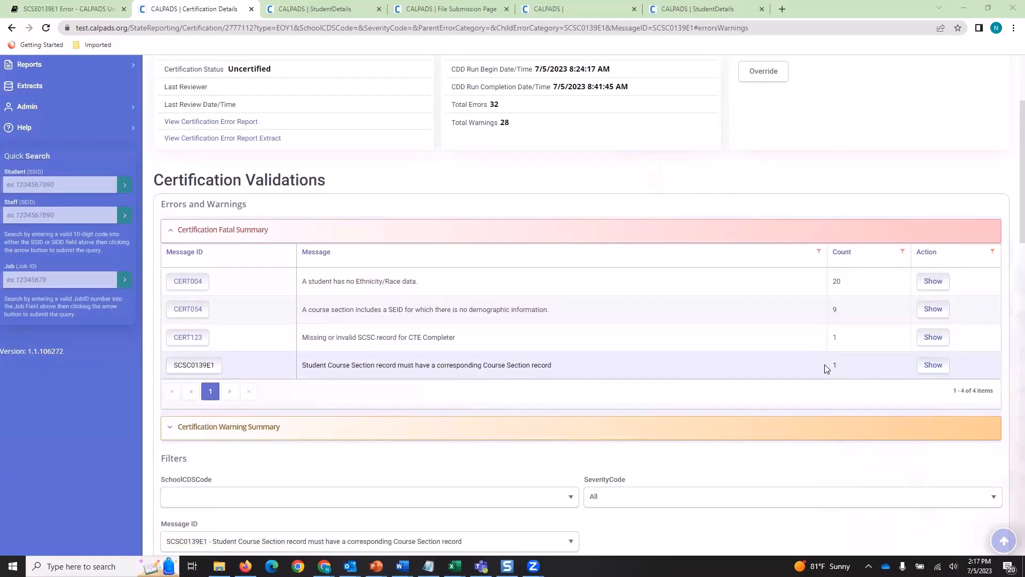
Step: Examine the filtered results for the SCSC0139E1 fatal error in the Certification Validations
scroll(813, 357, down, 6)
scroll(667, 335, down, 2)
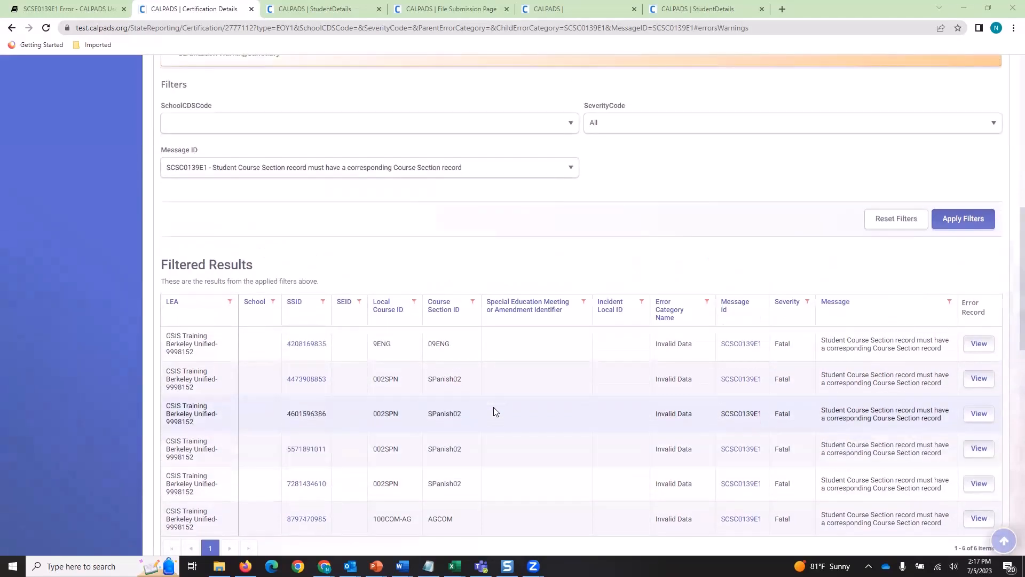
scroll(451, 362, up, 3)
scroll(447, 360, up, 2)
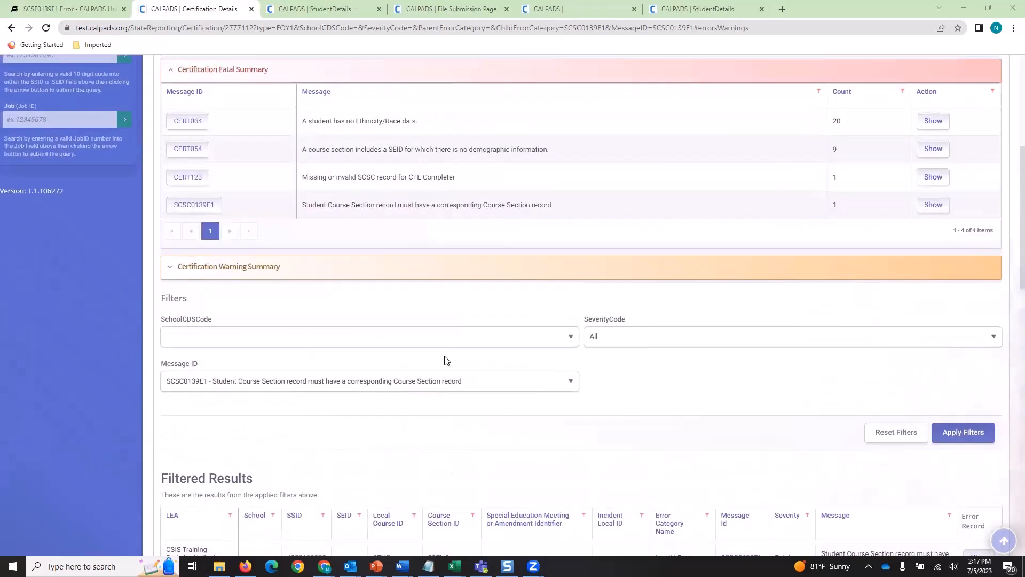
Step: Switch to the SCSE0139E1 Error documentation page and check which submission it applies to
click(193, 208)
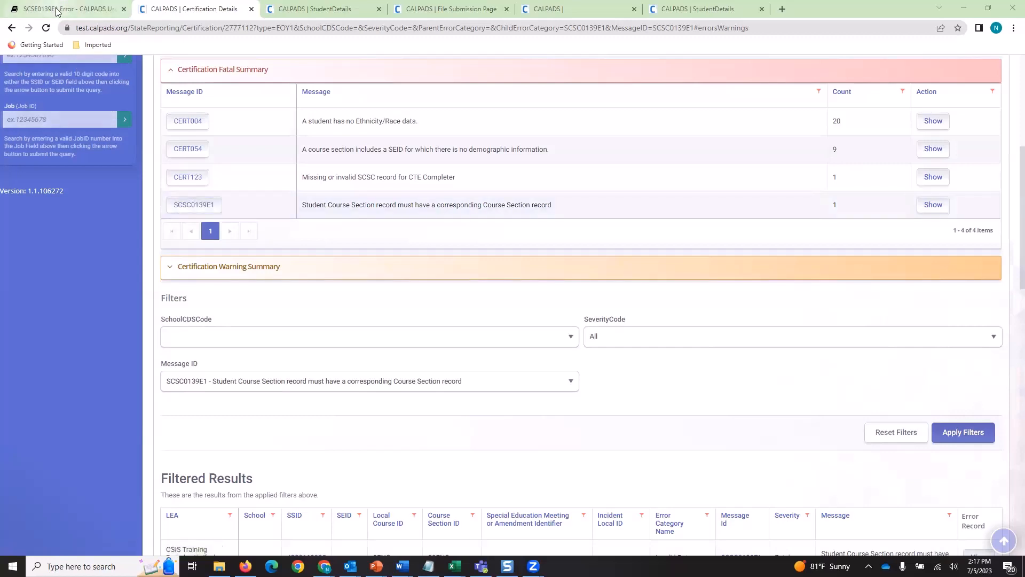
scroll(254, 281, up, 5)
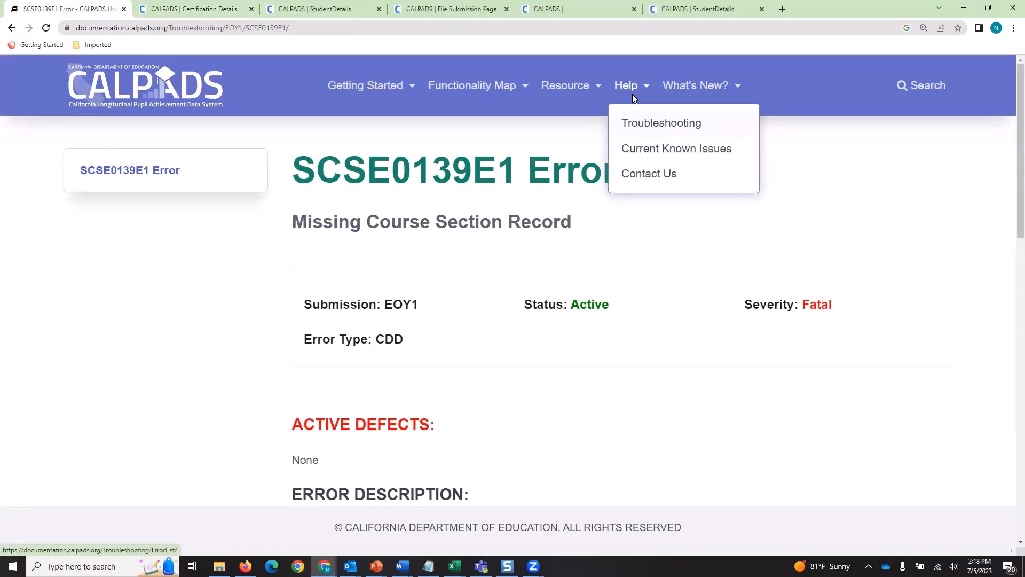
click(172, 282)
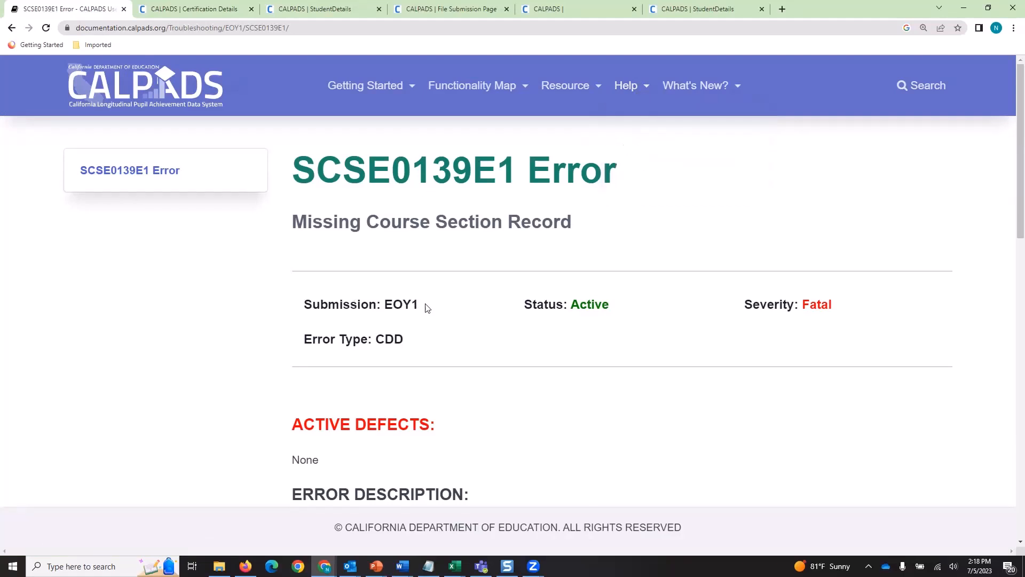
drag(422, 308, 372, 305)
click(257, 313)
Step: Review the error description, validated fields, suggested resolution and notes in the SCSE0139E1 documentation
scroll(253, 315, down, 5)
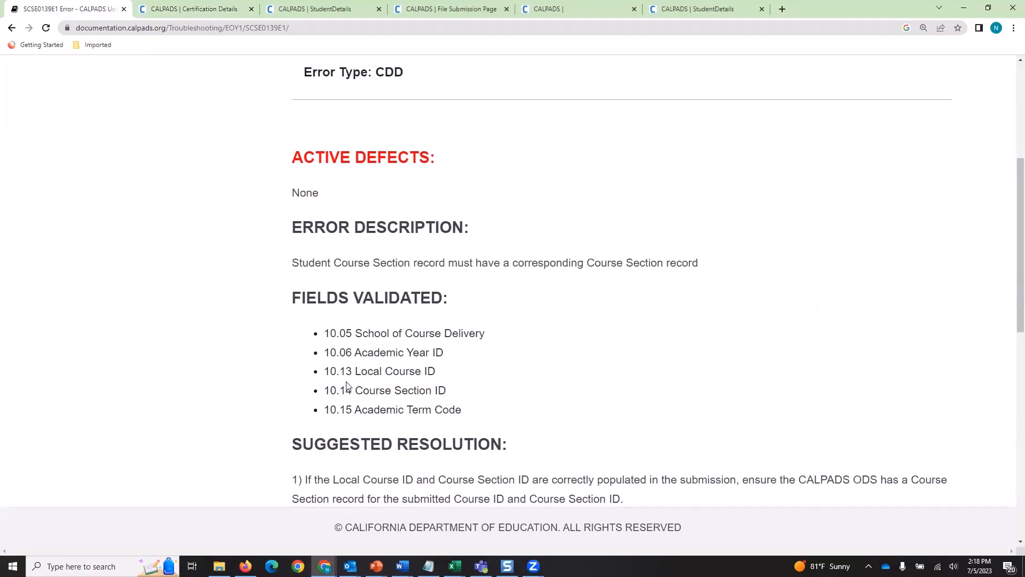
scroll(366, 374, down, 2)
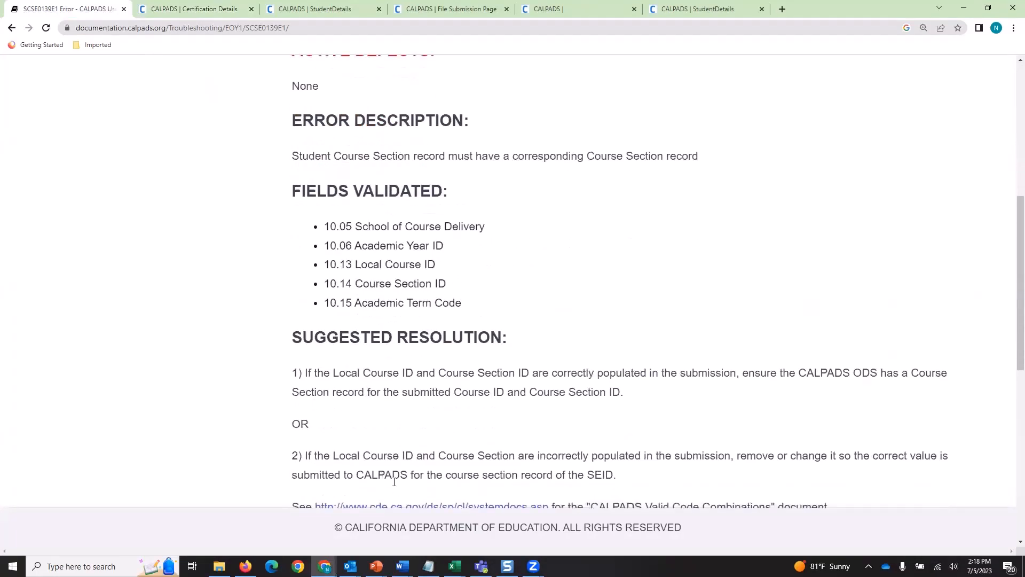
scroll(483, 197, down, 5)
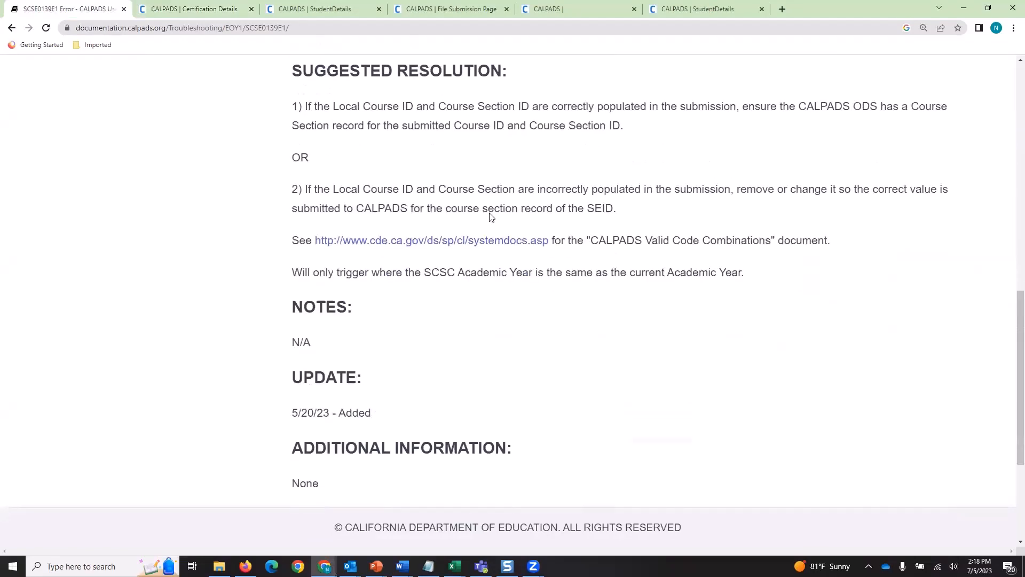
scroll(370, 359, up, 4)
scroll(414, 323, down, 5)
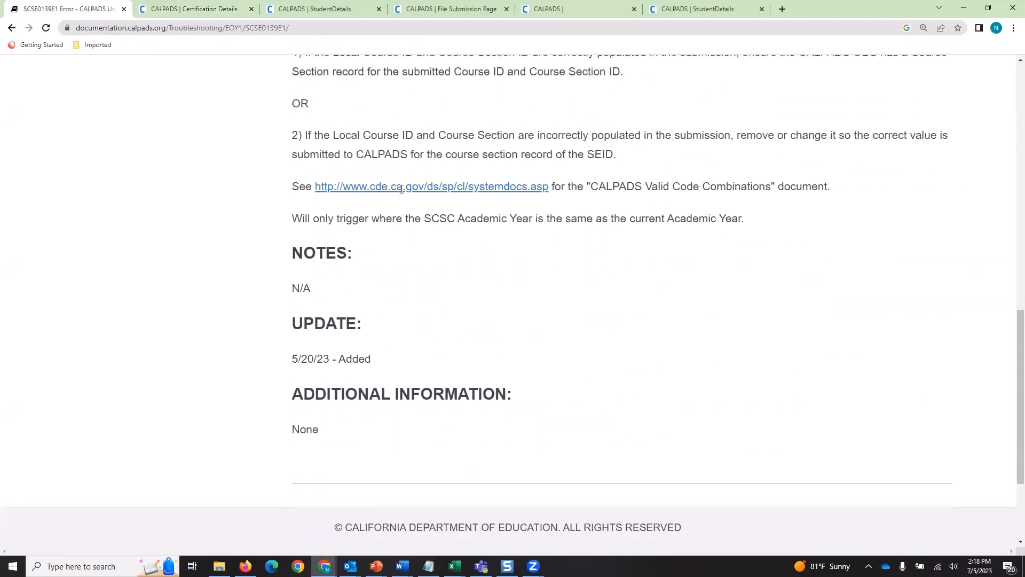
scroll(318, 380, down, 3)
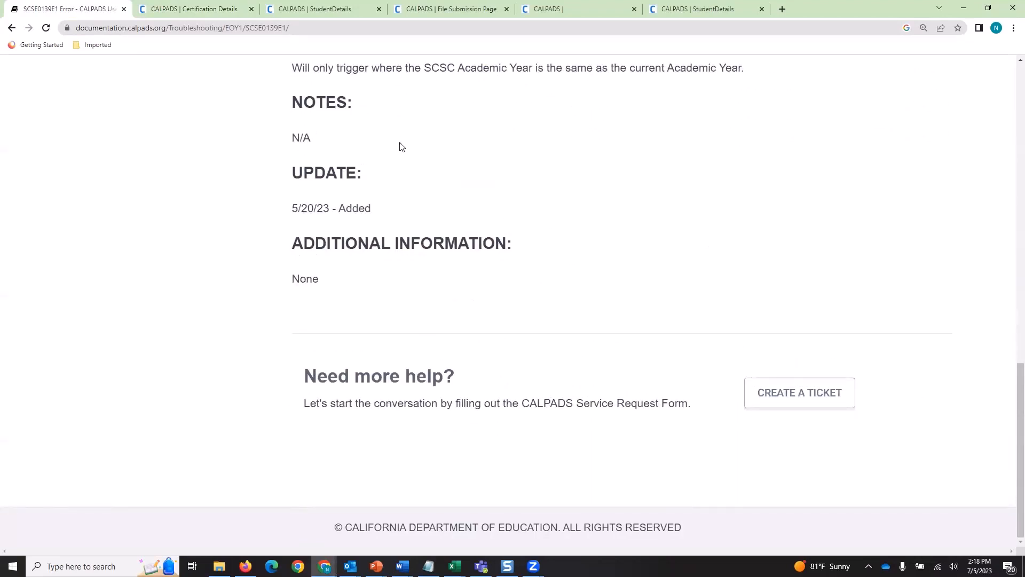
scroll(444, 230, up, 7)
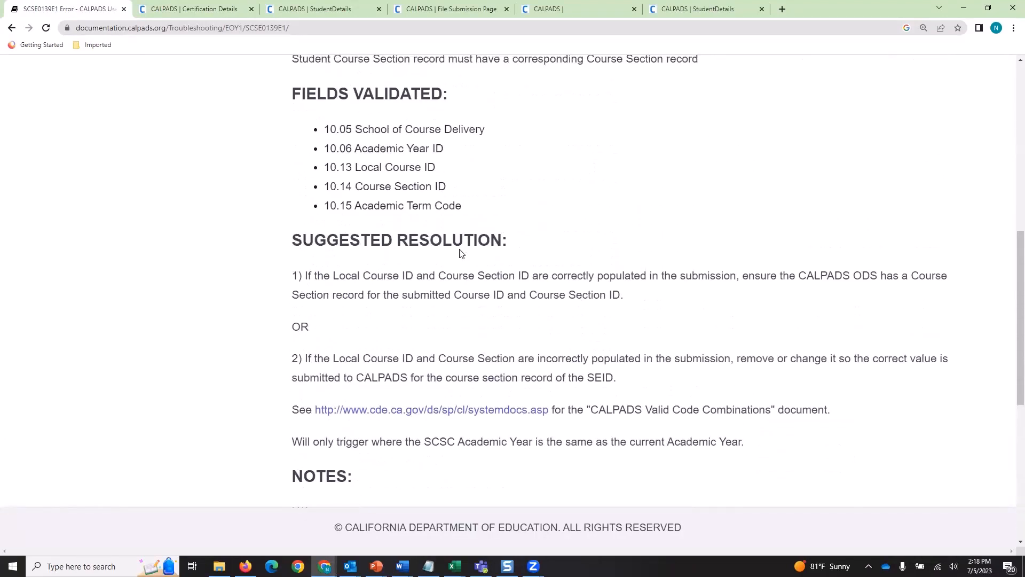
scroll(486, 285, up, 1)
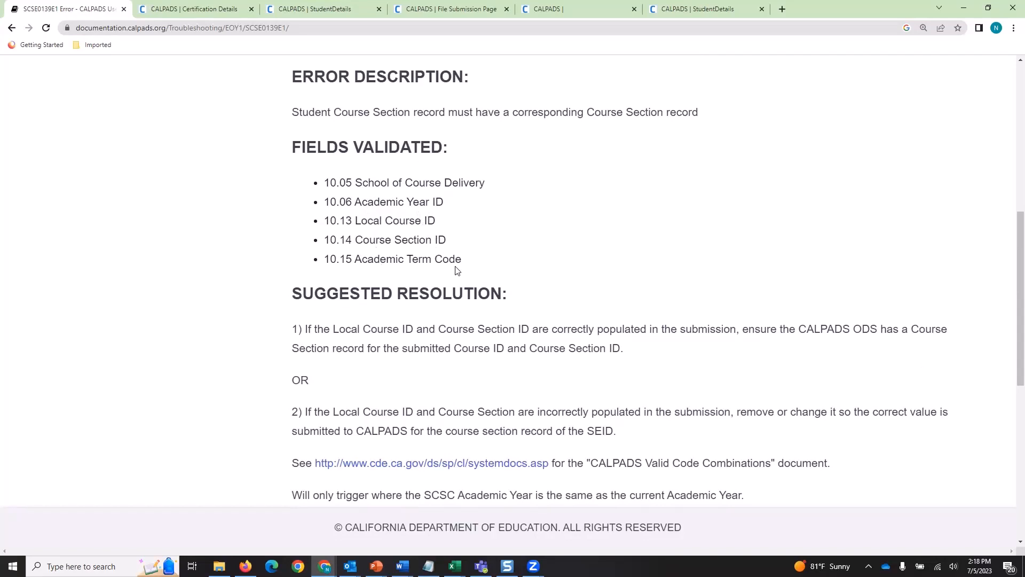
scroll(188, 260, up, 1)
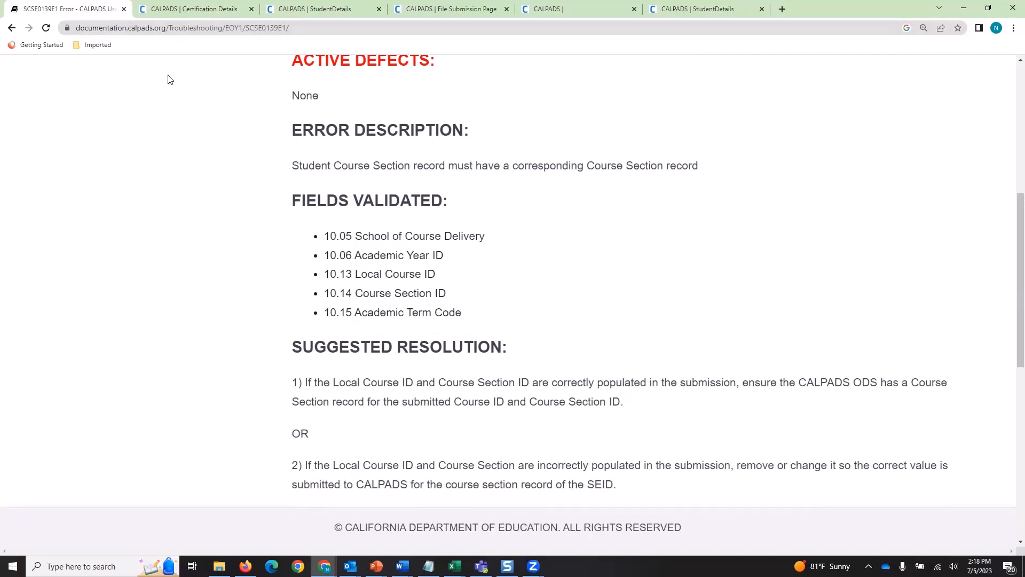
Step: Return to the certification errors and open the Student Detail page for the second student in the SCSC0139E1 filtered results
click(184, 12)
scroll(376, 275, down, 5)
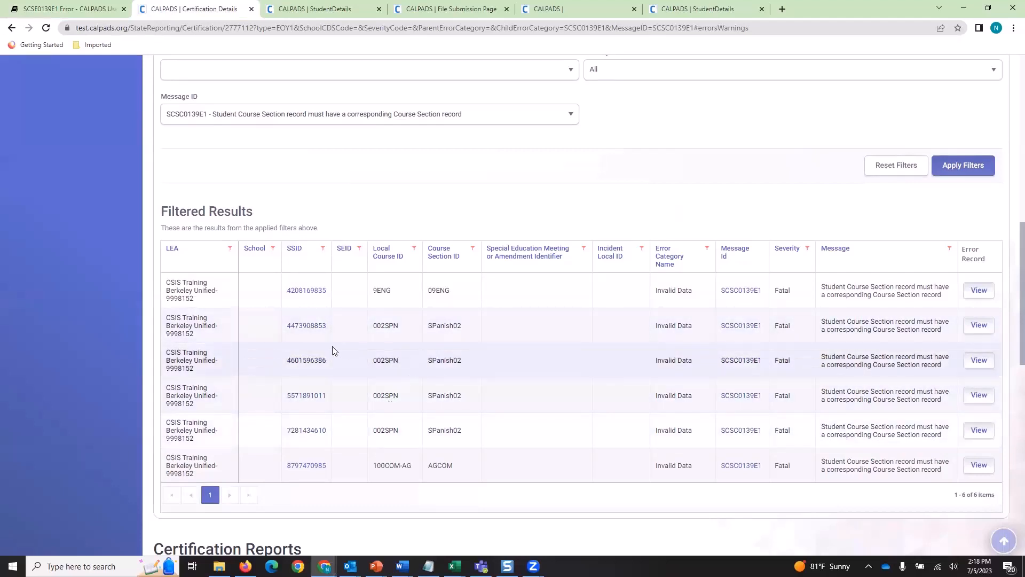
click(314, 333)
right_click(314, 332)
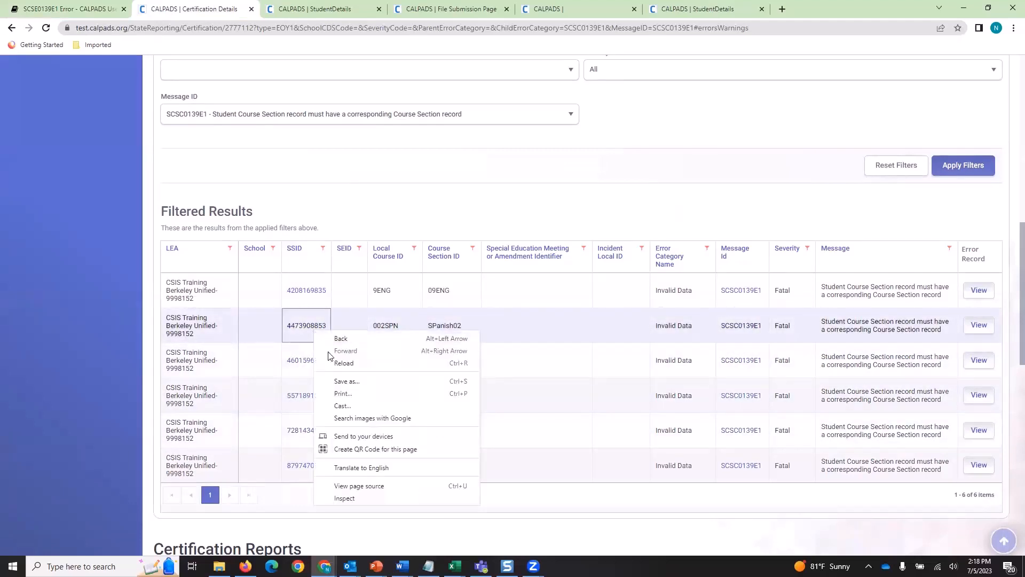
right_click(297, 330)
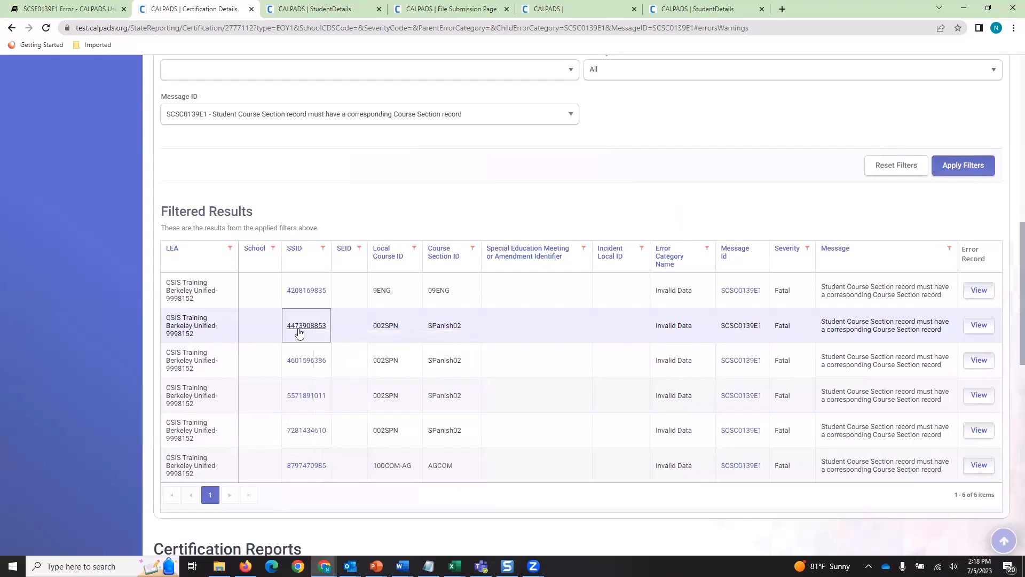
right_click(299, 329)
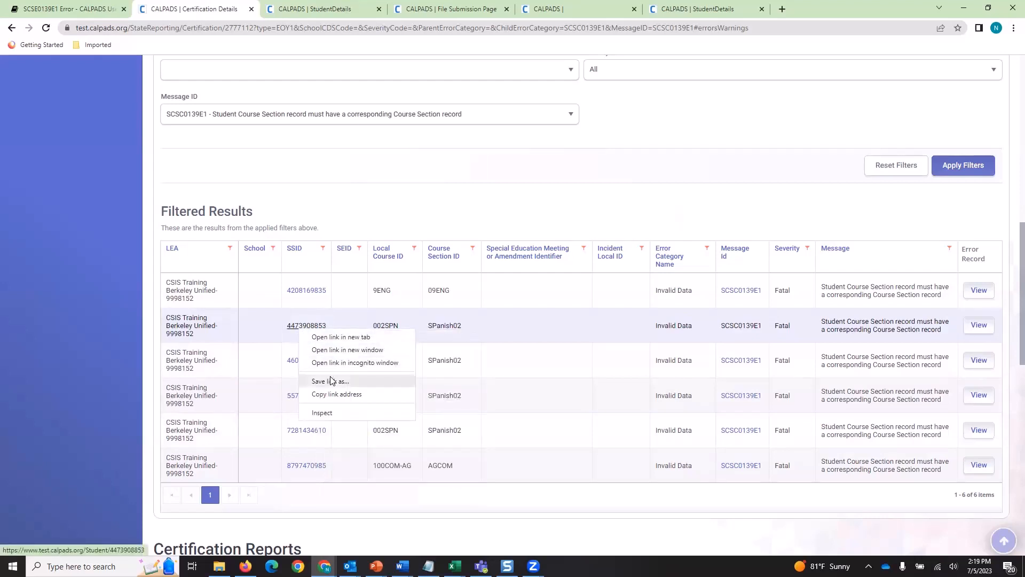
click(329, 337)
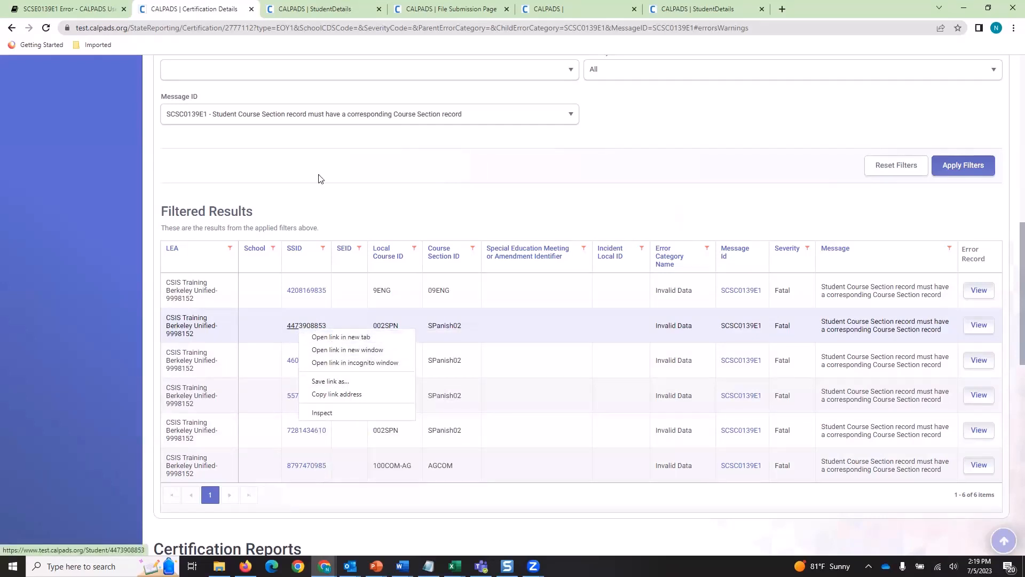
click(314, 9)
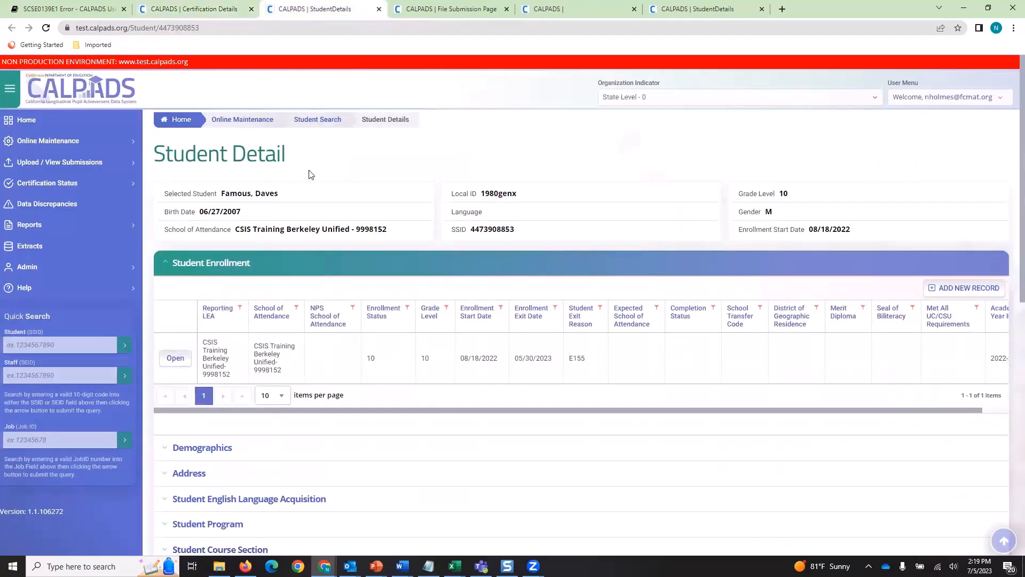
Step: Expand the Student Course Section records on the Student Detail page
scroll(309, 174, down, 3)
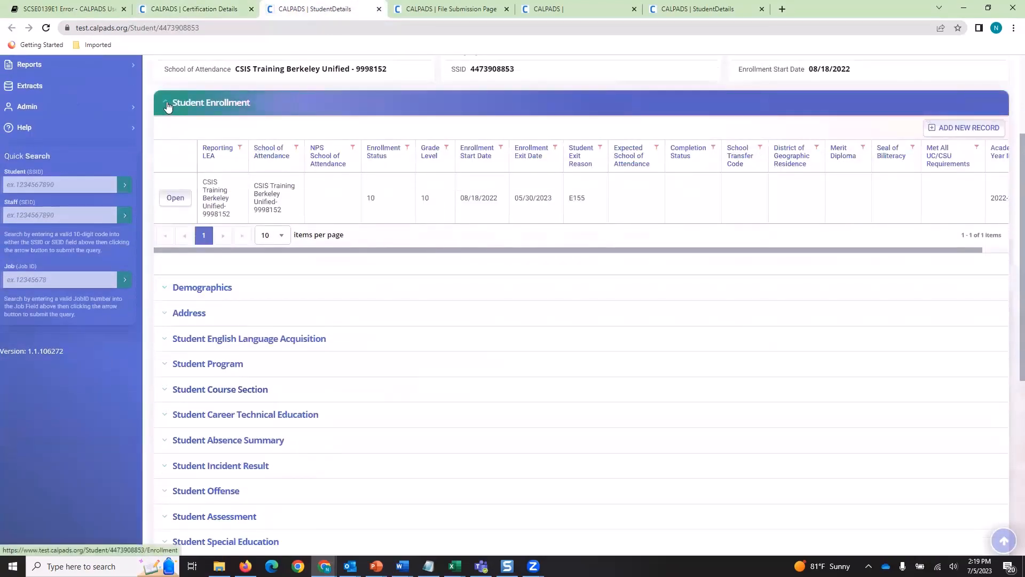
scroll(231, 291, down, 2)
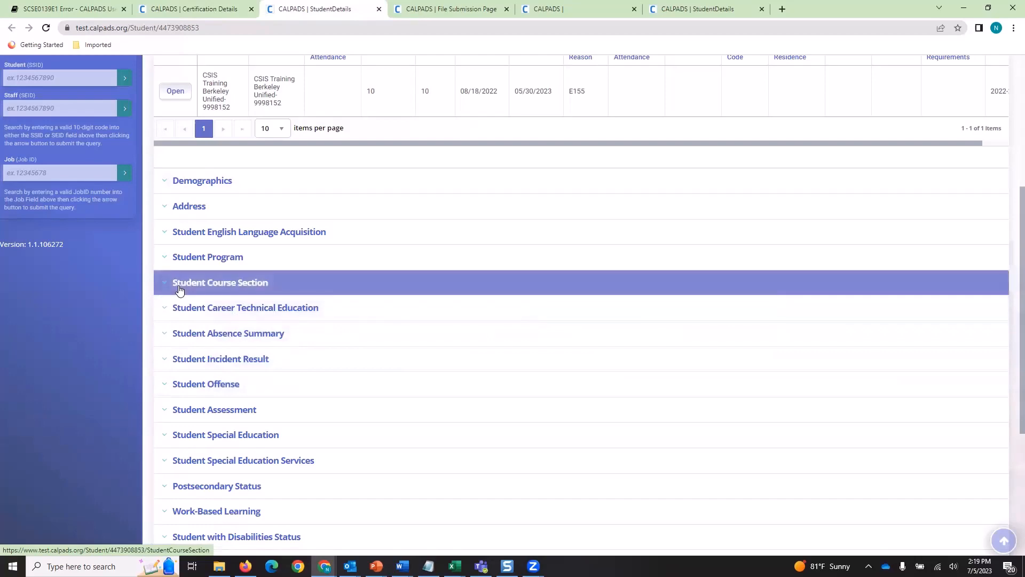
click(180, 290)
scroll(281, 310, up, 4)
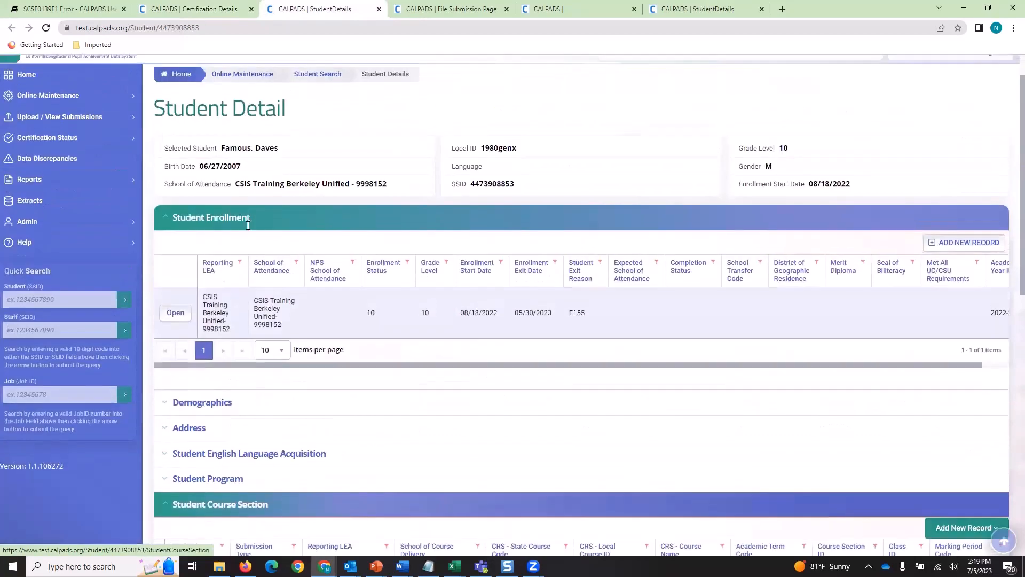
scroll(261, 167, up, 1)
scroll(284, 211, down, 5)
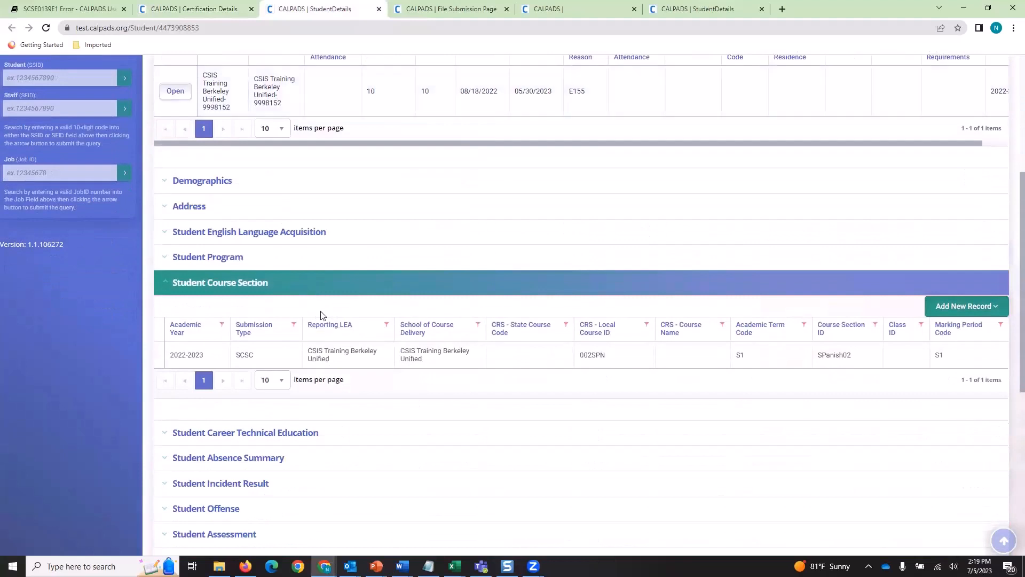
Step: Compare the student's course section record with the certification error entry and the validated fields listed in the error documentation
click(164, 12)
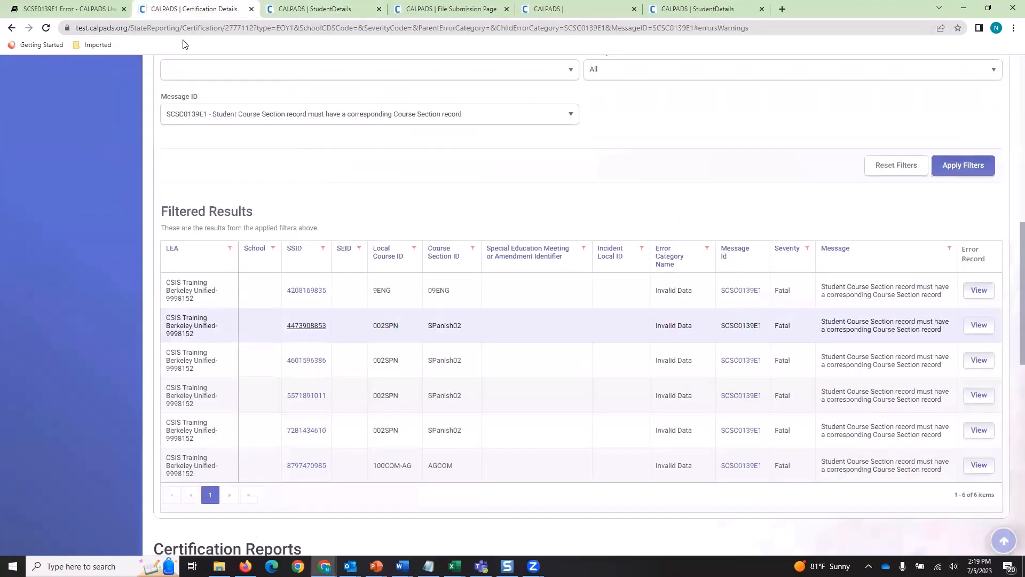
click(308, 332)
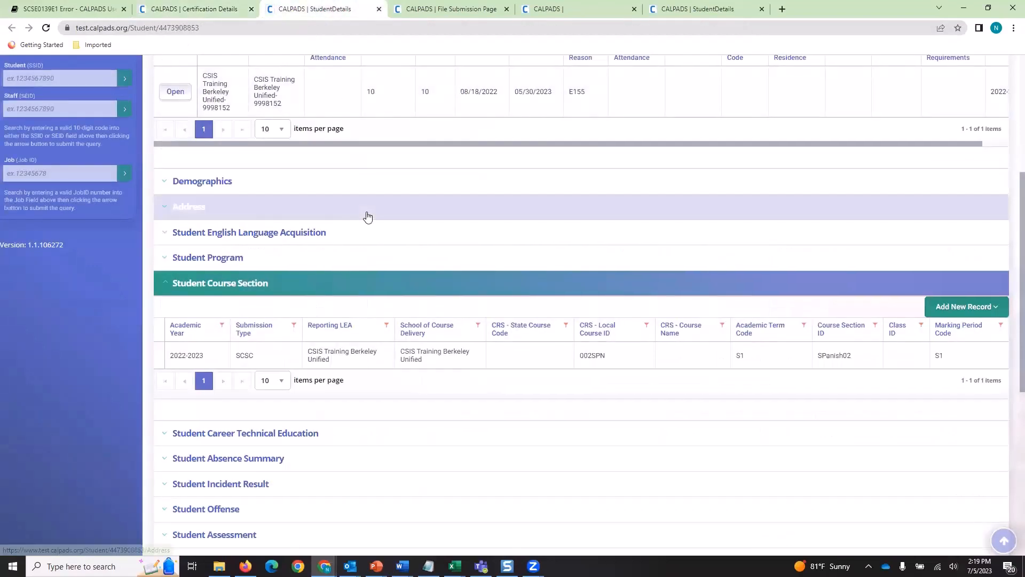
scroll(384, 241, up, 2)
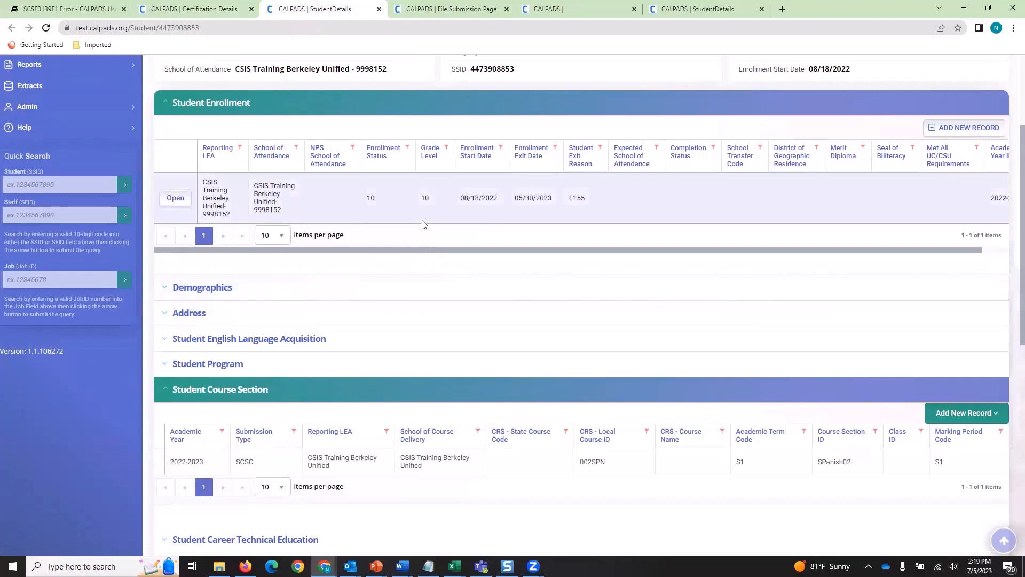
click(84, 17)
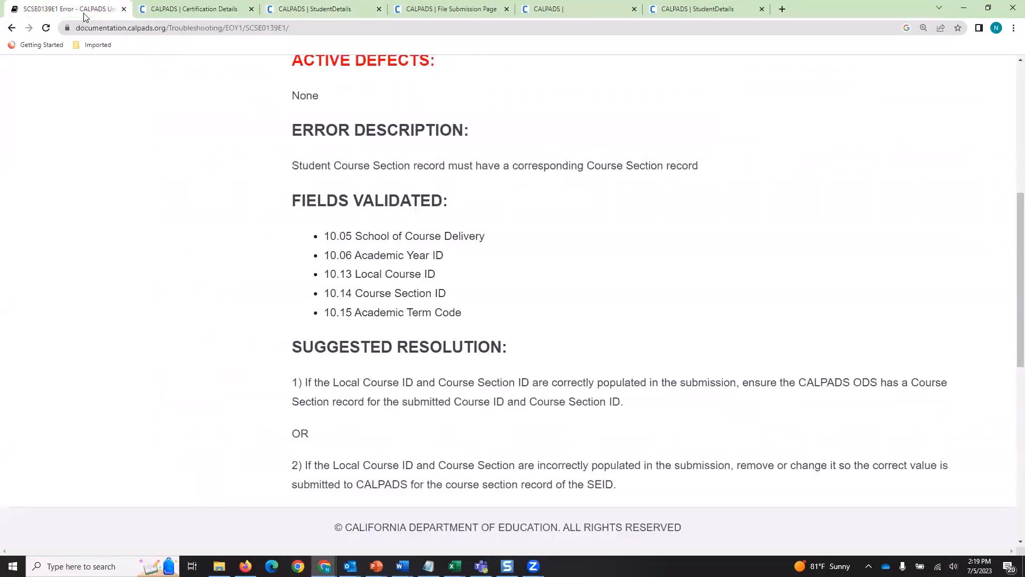
click(292, 11)
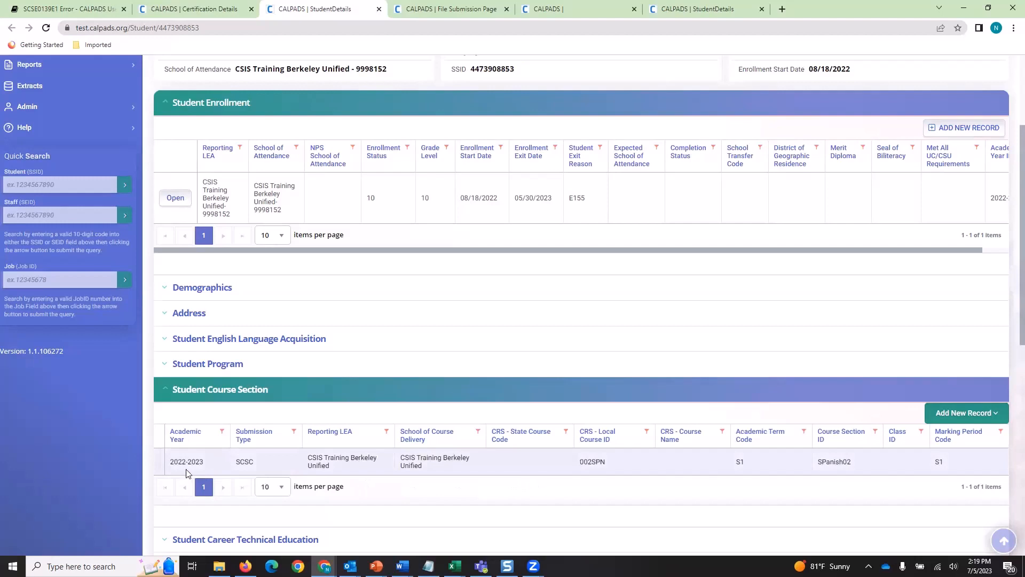
click(82, 10)
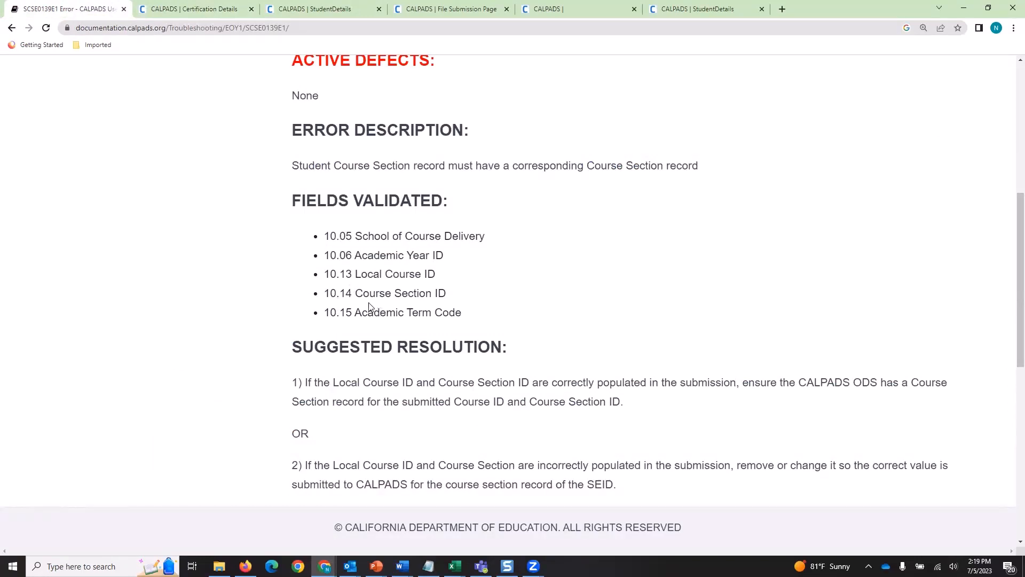
key(ctrl+3)
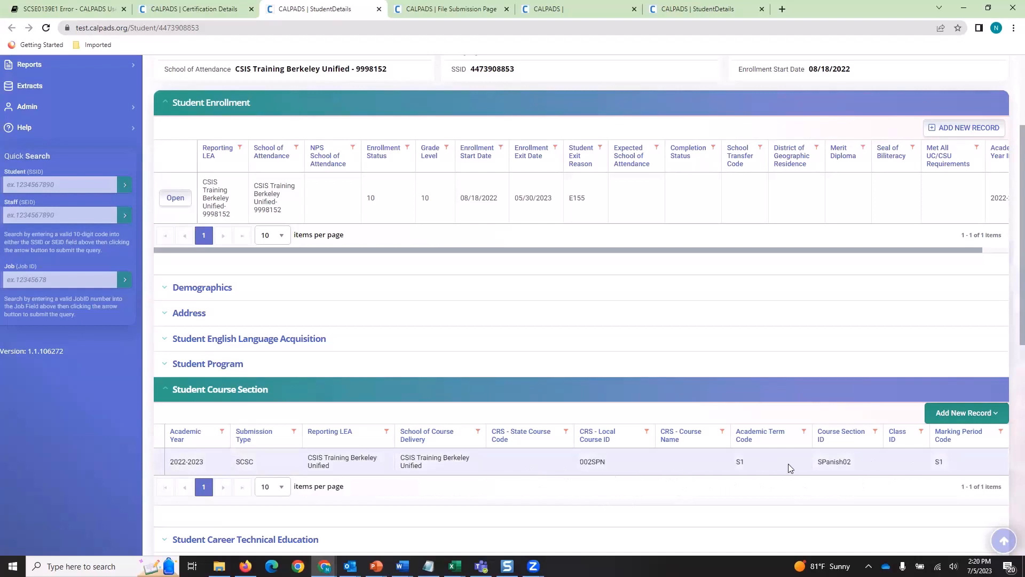
Step: Switch from the student's detail record to the Course Data search page under Online Maintenance
scroll(554, 426, up, 1)
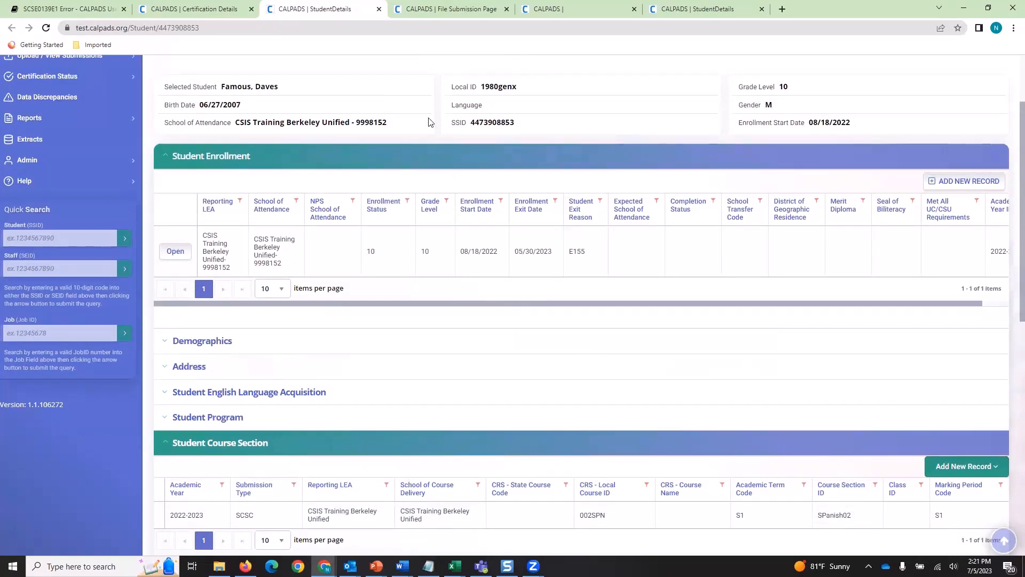
scroll(294, 161, up, 2)
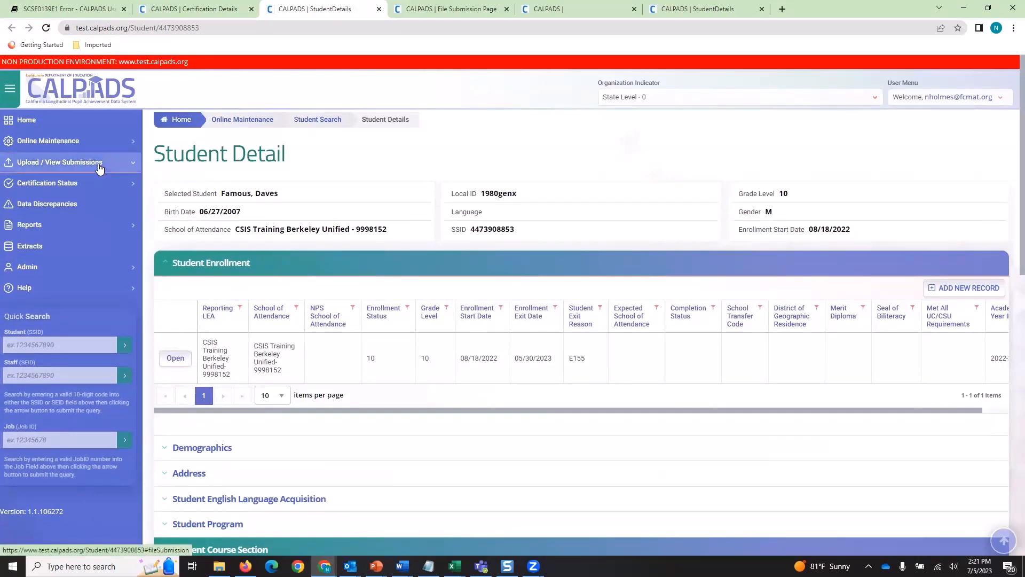
right_click(99, 165)
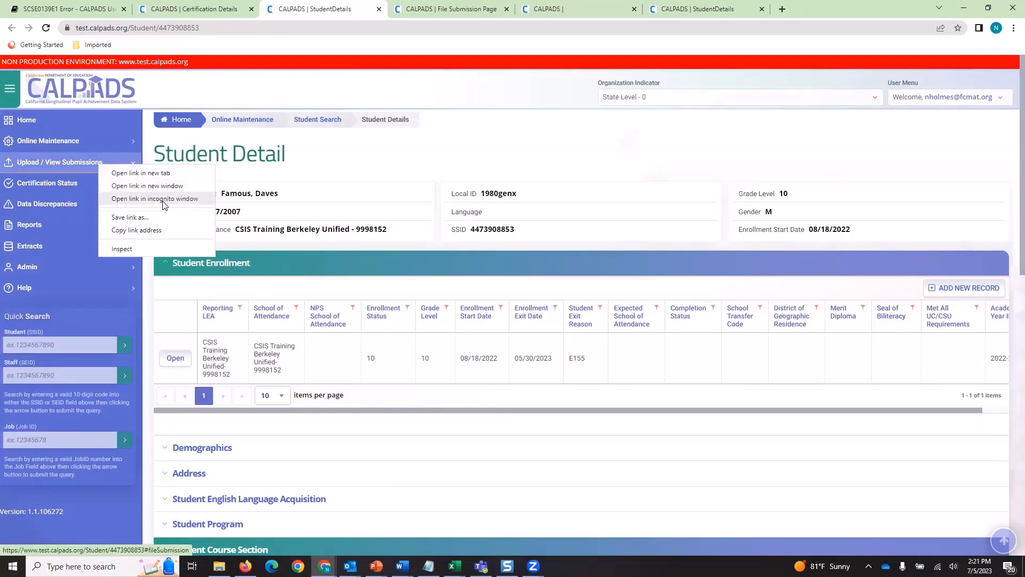
click(100, 142)
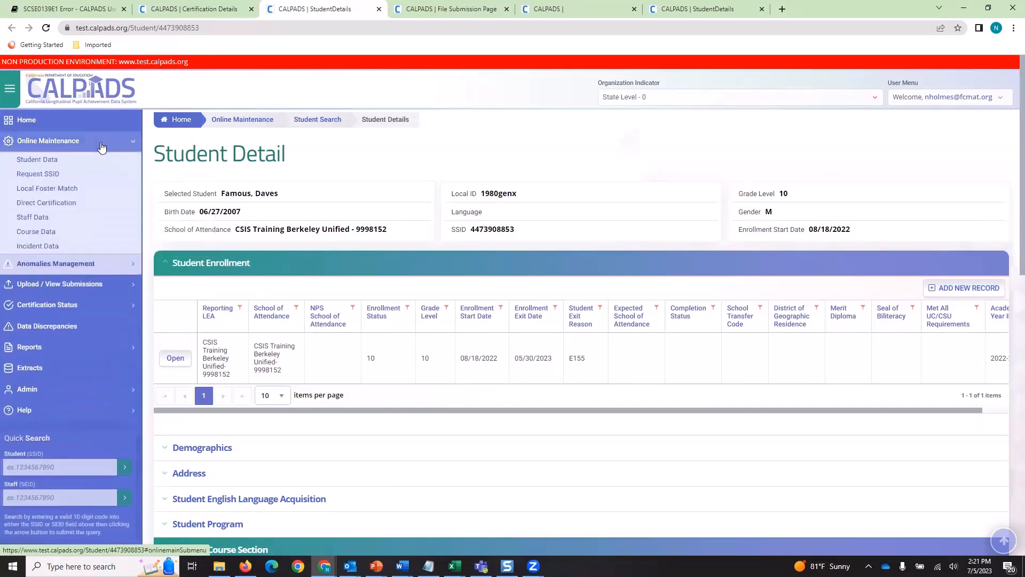
right_click(55, 235)
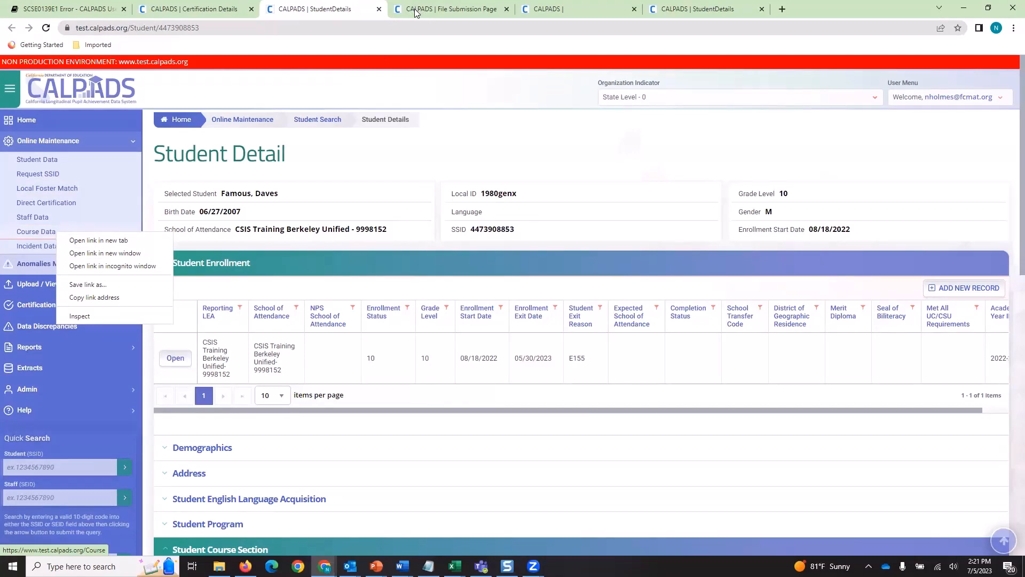
click(556, 15)
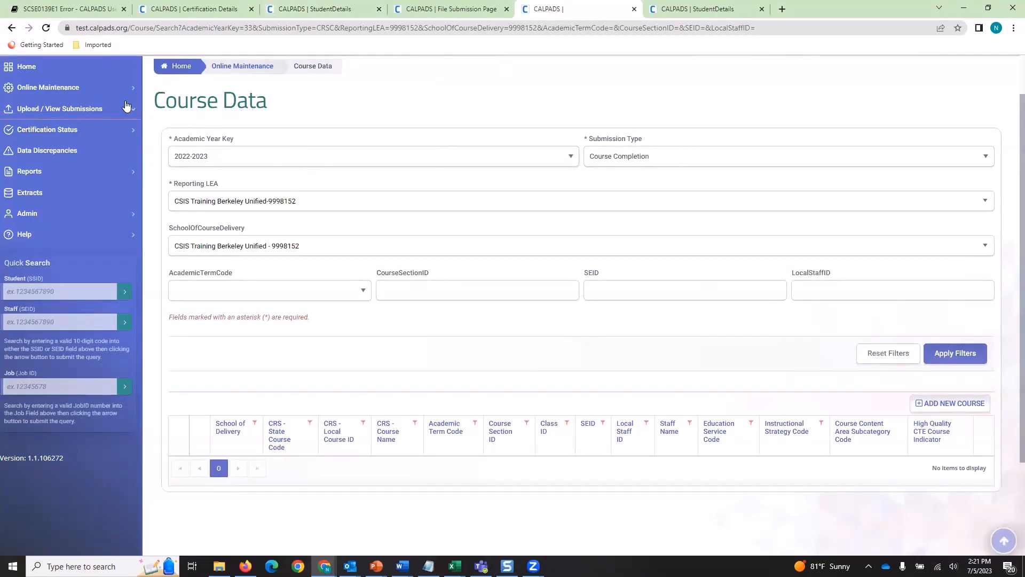
click(80, 88)
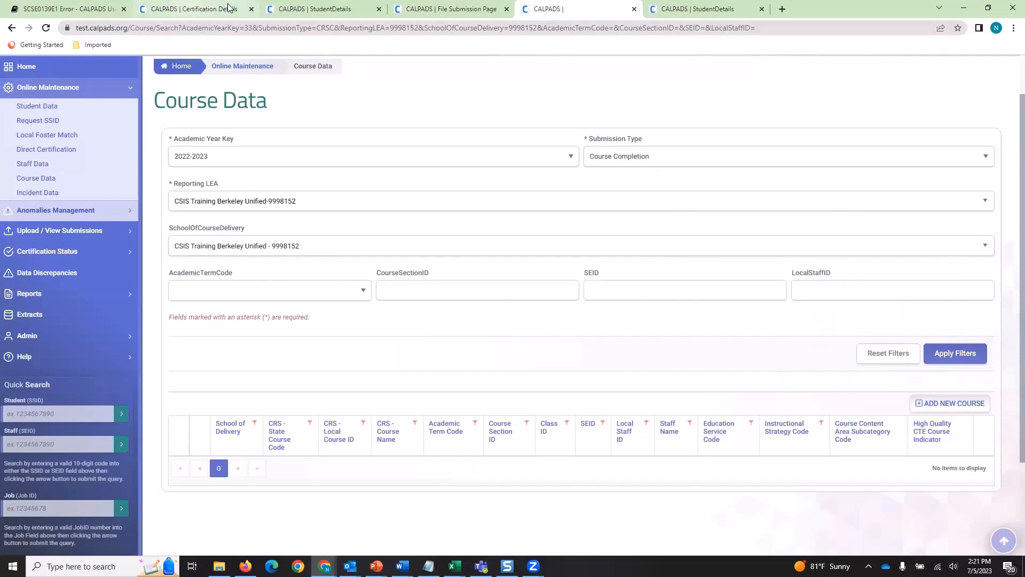
Step: Recheck the student's course section record and search Course Data for 2022-2023 Course Completion records at CSIS Training Berkeley Unified - 9998152
click(310, 8)
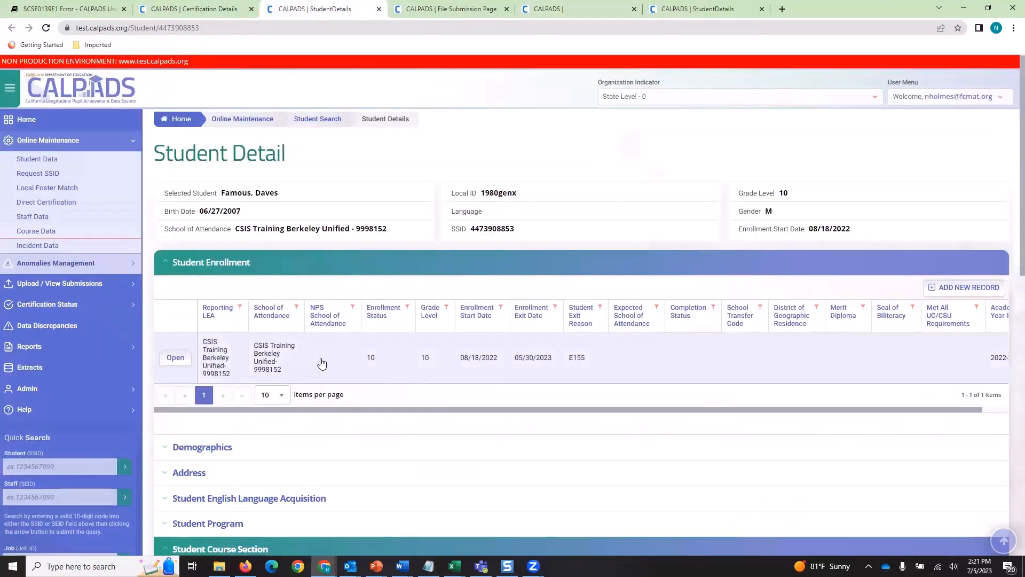
scroll(321, 363, down, 5)
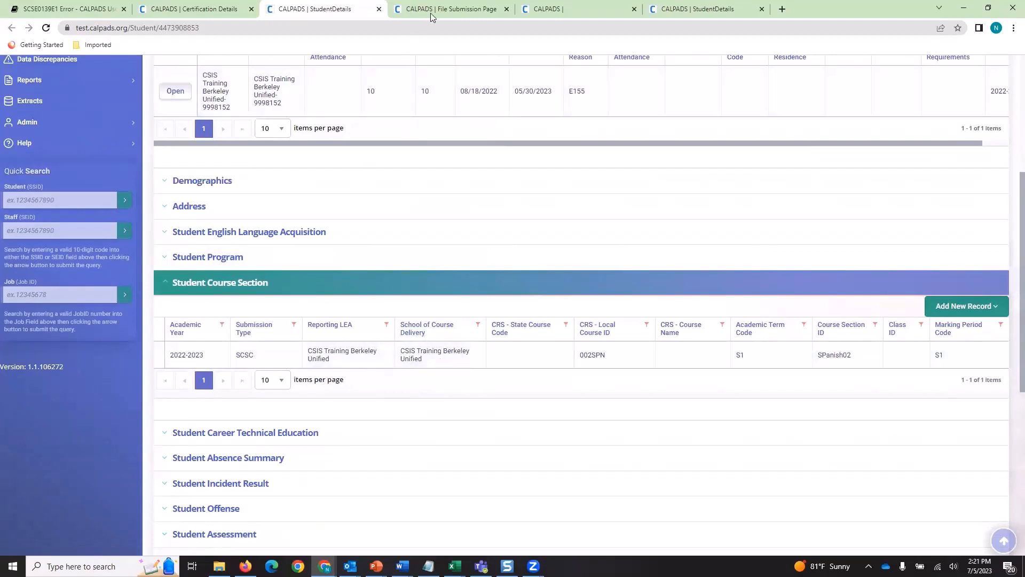
click(606, 12)
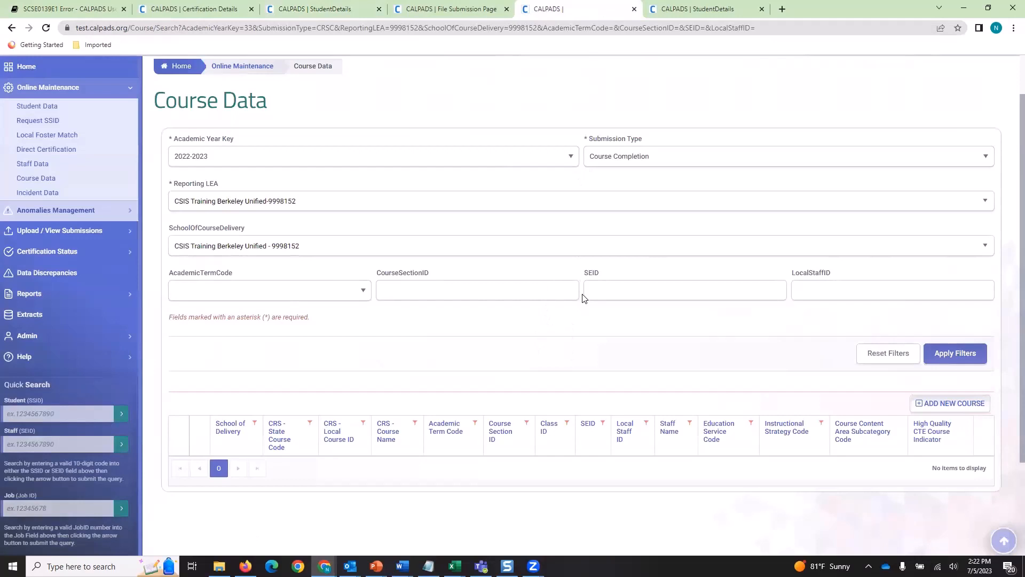
click(942, 354)
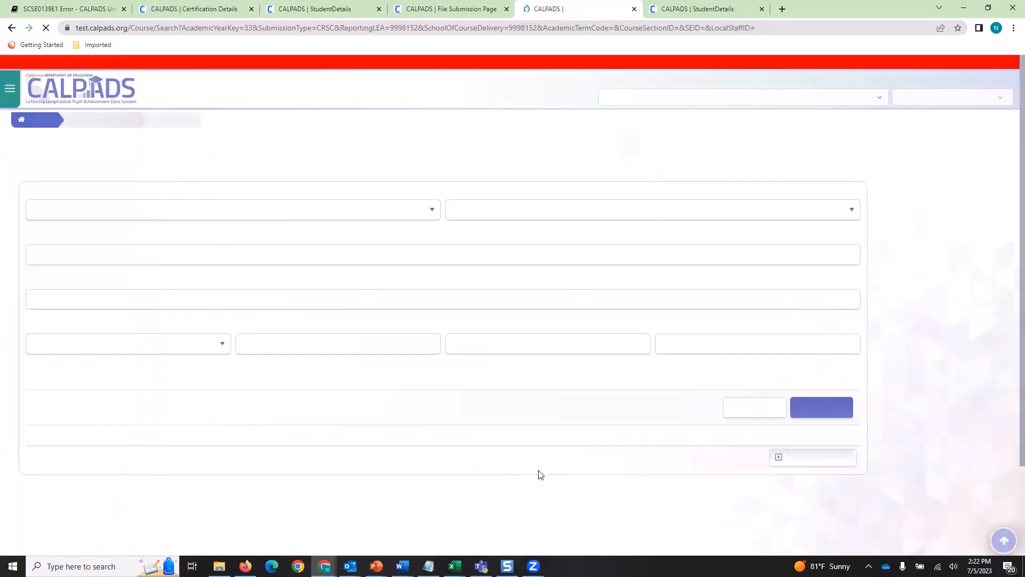
scroll(576, 418, down, 2)
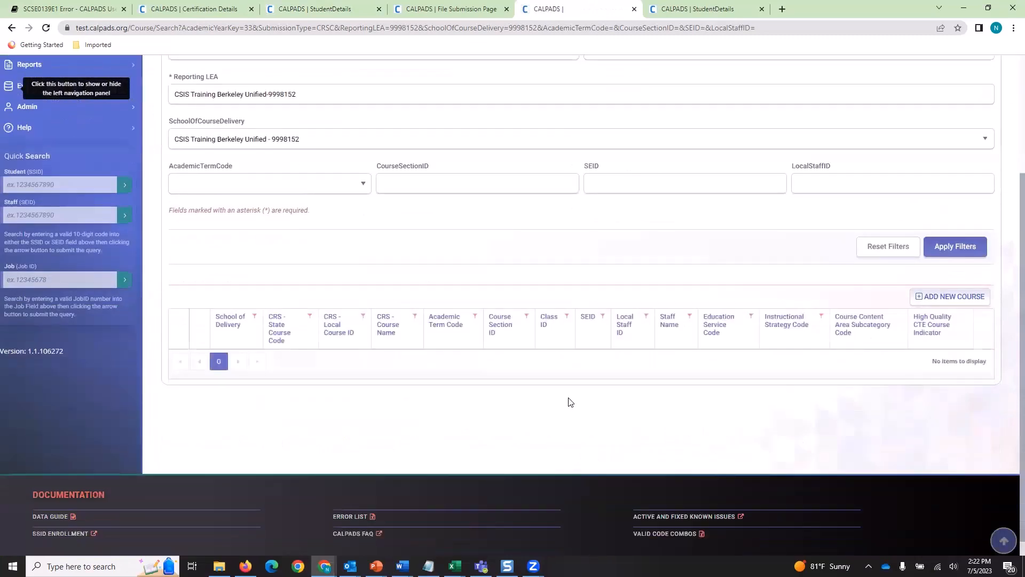
scroll(563, 401, up, 1)
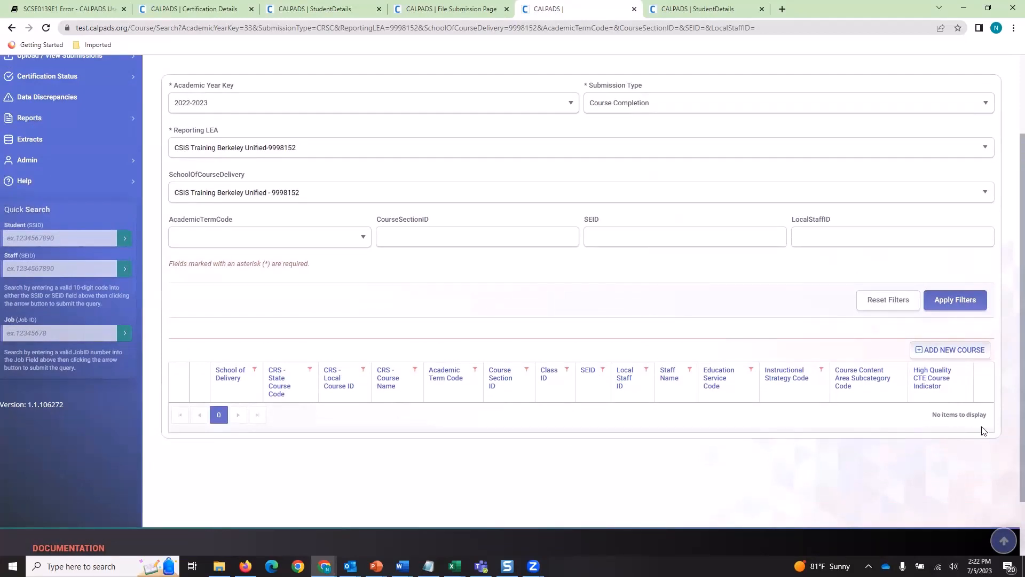
scroll(876, 430, up, 2)
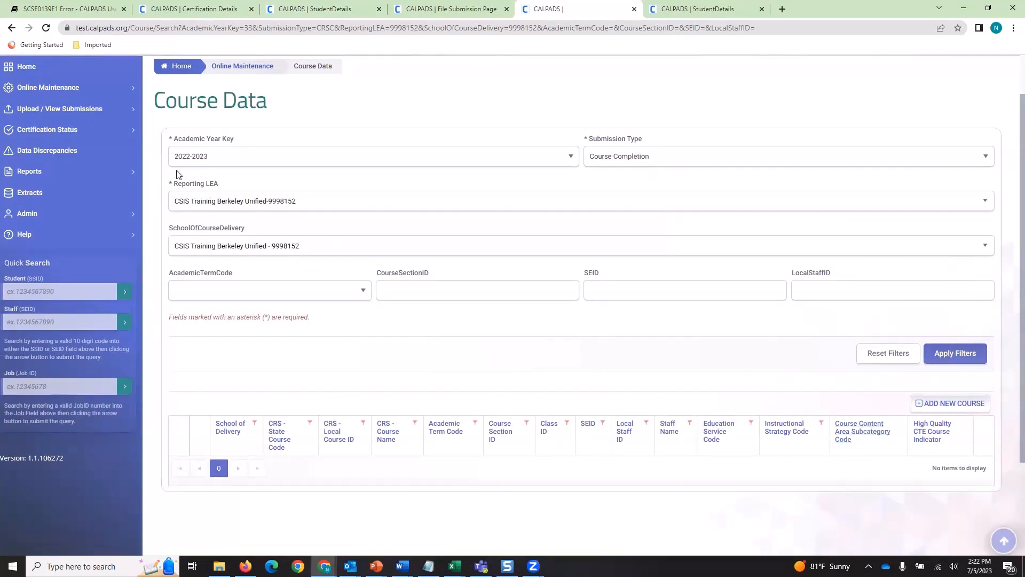
Step: Review the job names, file types, statuses and errors of the submissions for CSIS Training Berkeley Unified-9998152 on the View Submission page
click(134, 109)
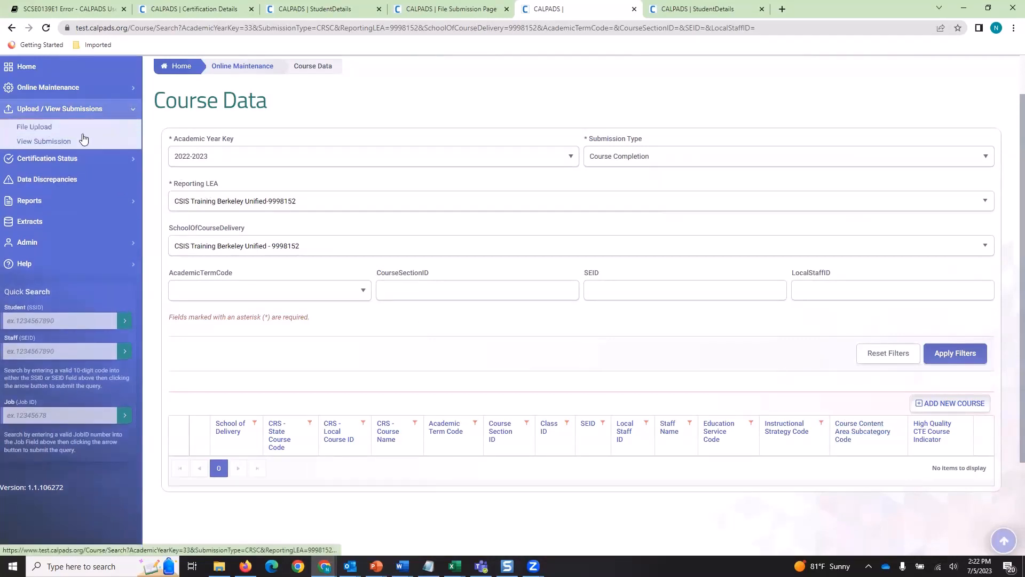
click(705, 16)
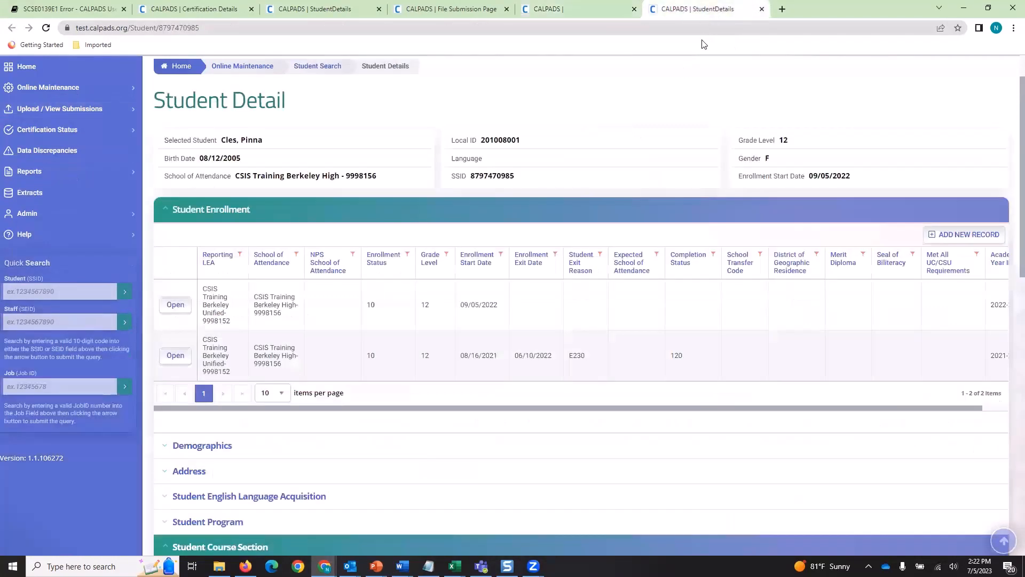
click(489, 9)
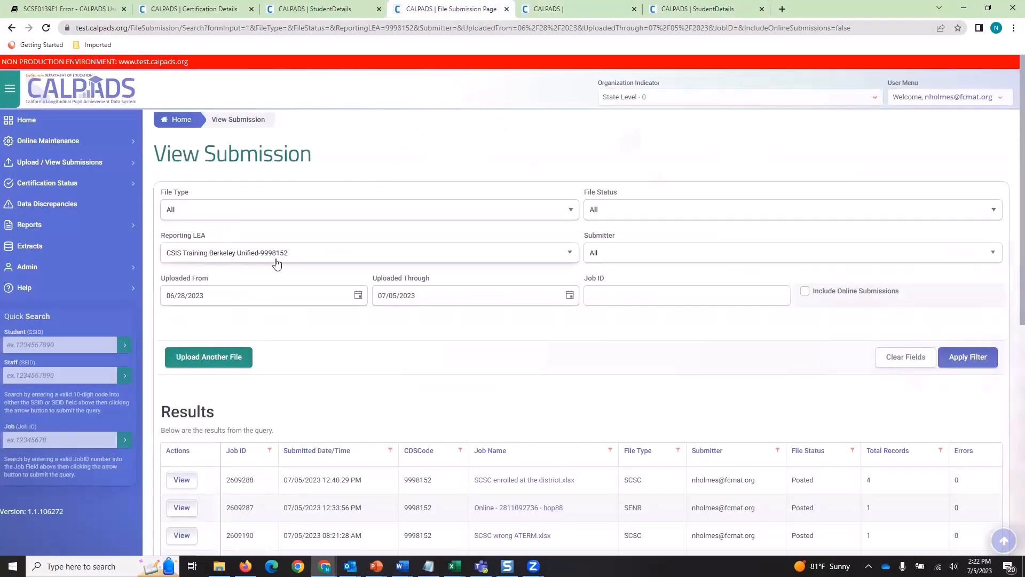
scroll(358, 277, down, 2)
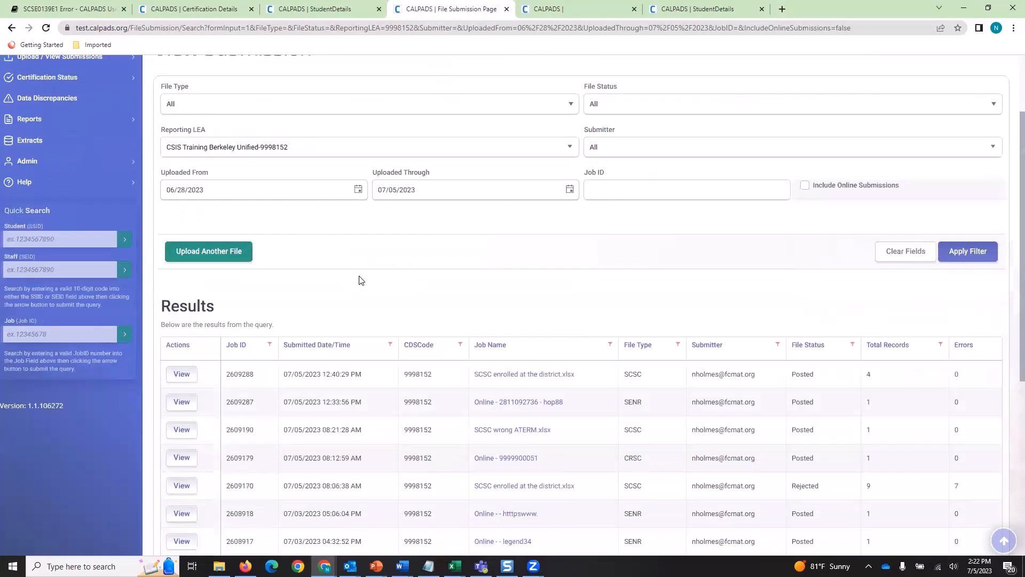
scroll(611, 260, down, 2)
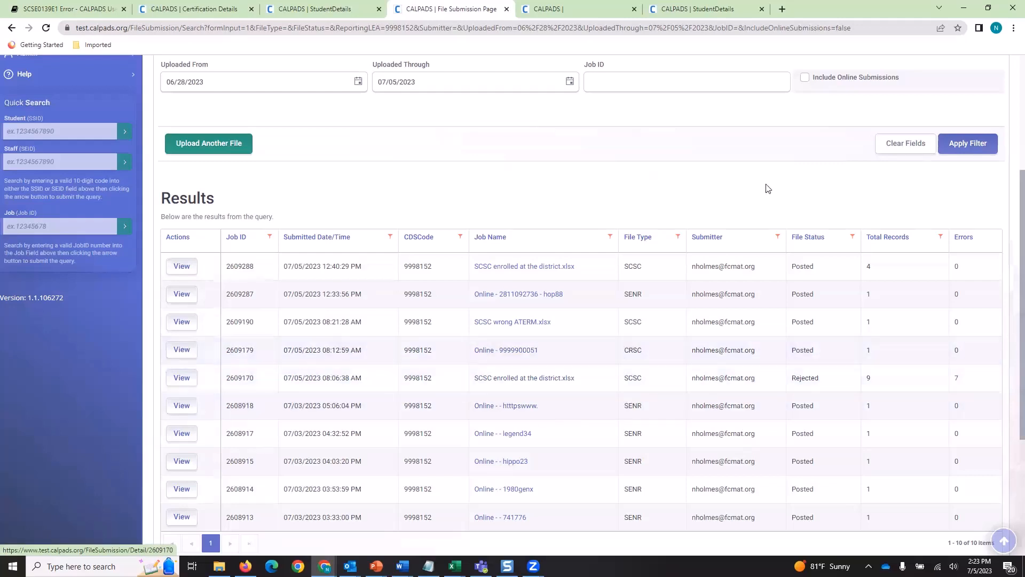
scroll(606, 209, up, 4)
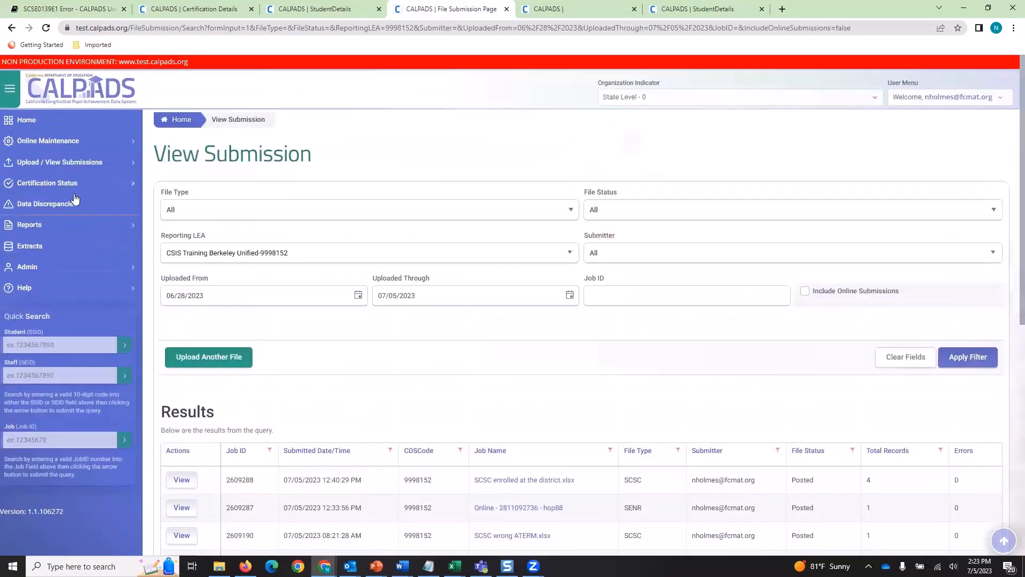
Step: Open the File Upload page in a separate browser tab and switch to it
click(81, 168)
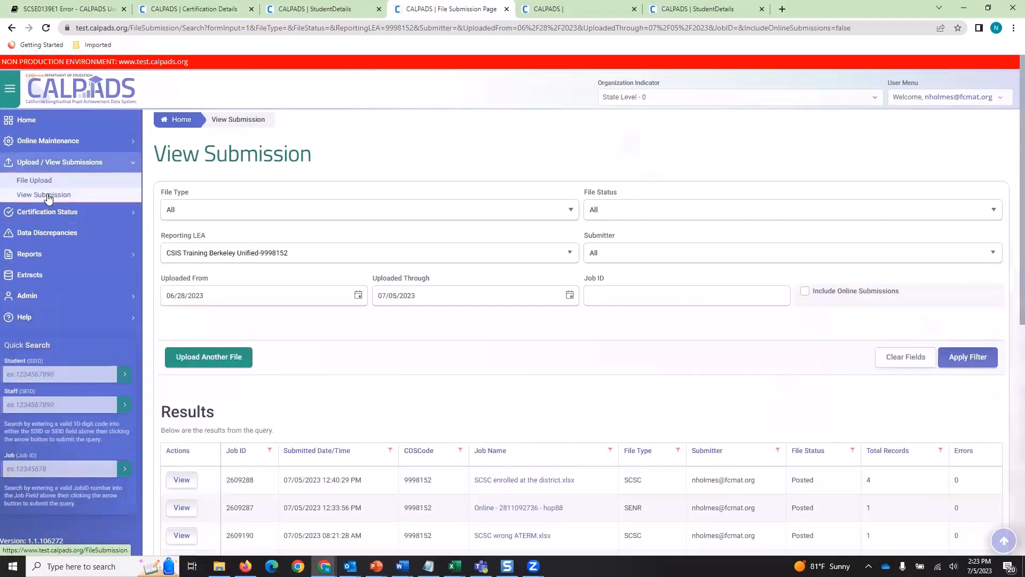
right_click(34, 182)
click(89, 193)
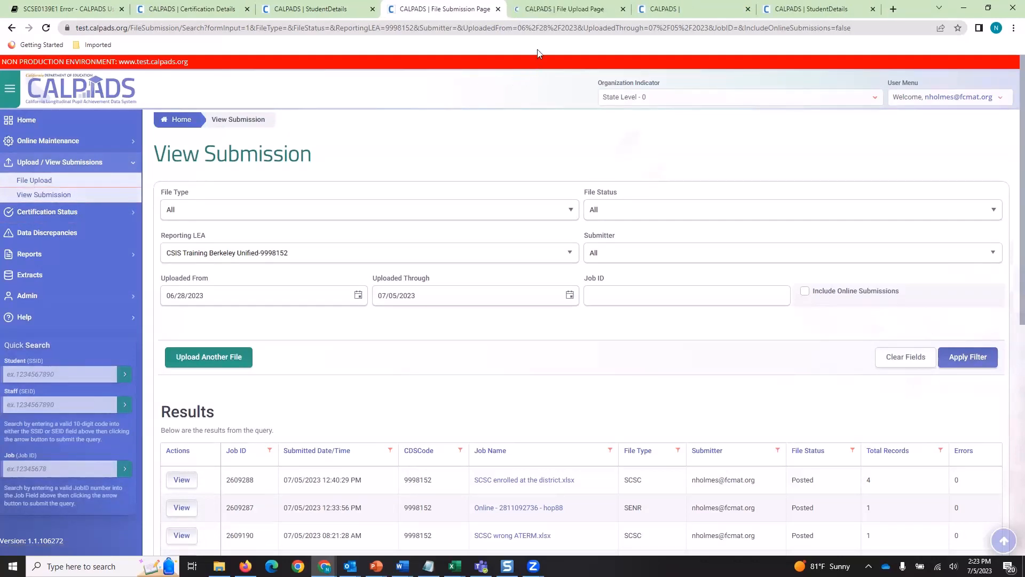
click(544, 12)
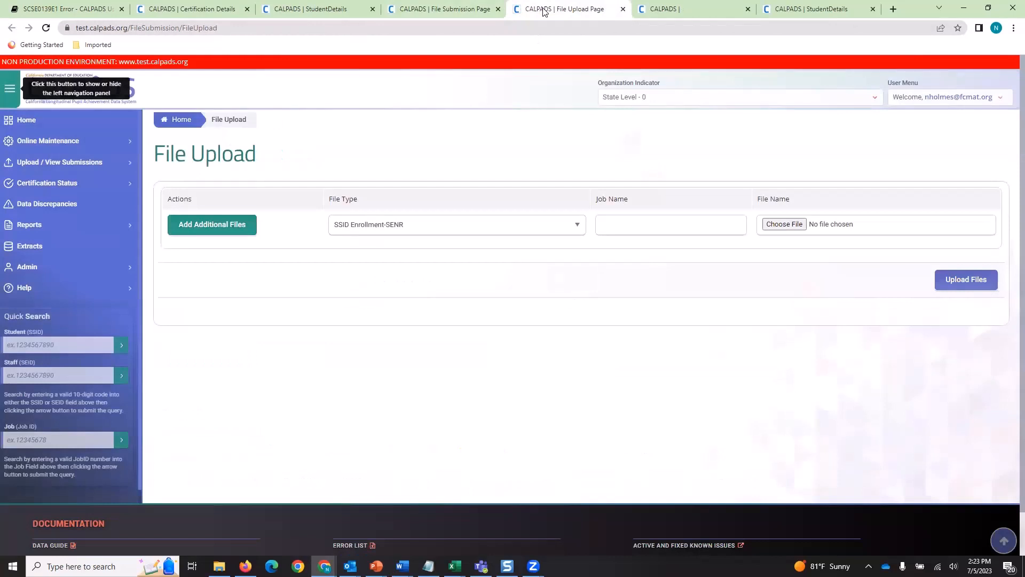
Step: Upload the CRSC for District workbook and filter the submissions to Reporting LEA CSIS Training Berkeley Unified-9998152
click(785, 223)
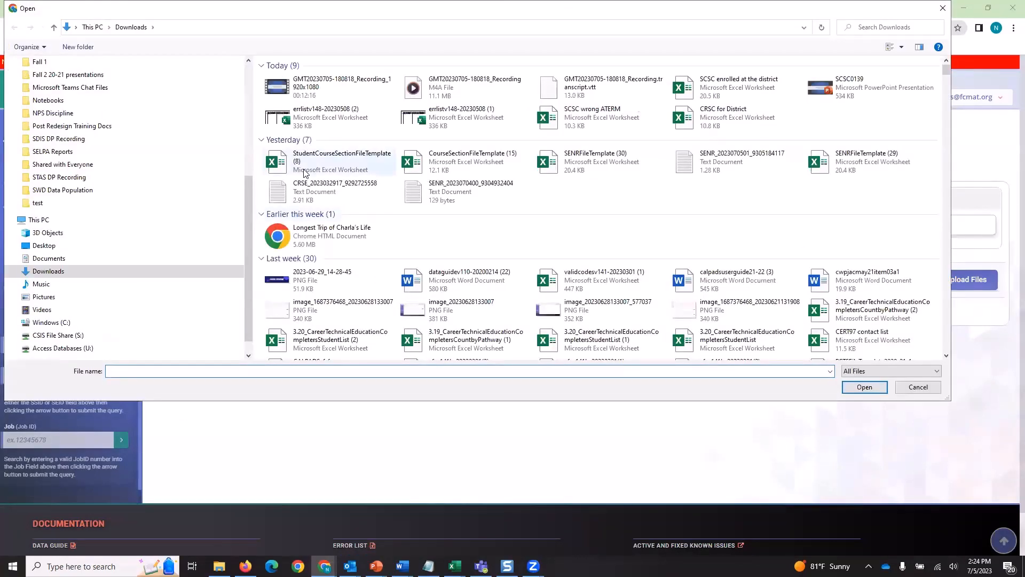
click(711, 117)
click(865, 387)
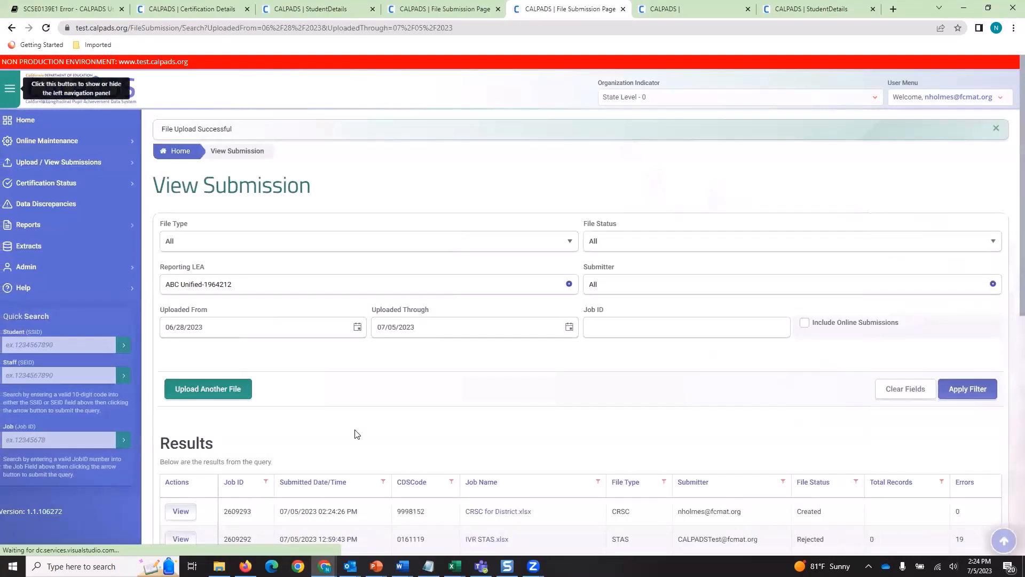
click(266, 291)
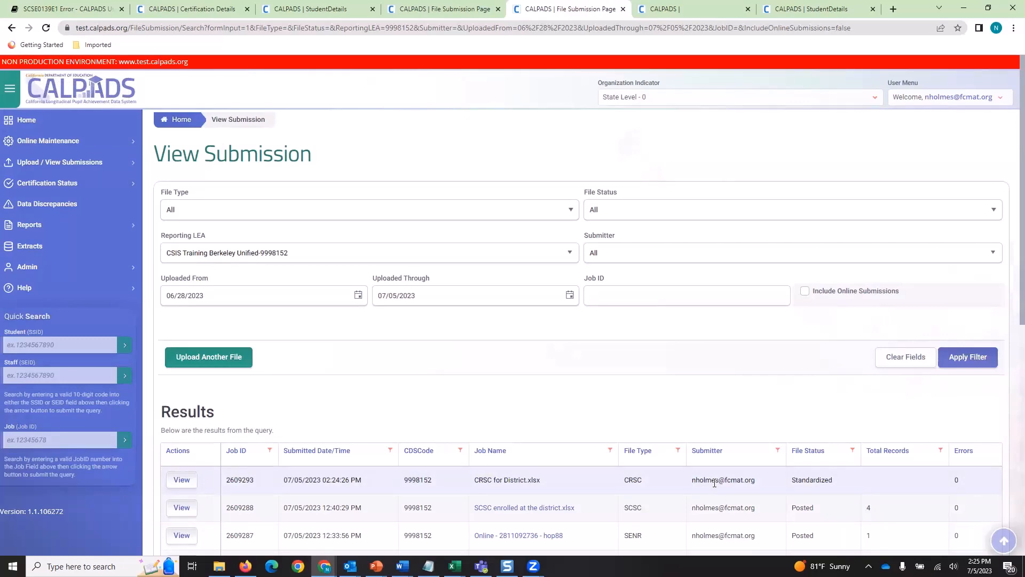
Step: Review the certification details, fatal error summary and SCSC0139E1 filtered results for the EOY1 submission
click(201, 10)
scroll(363, 182, up, 8)
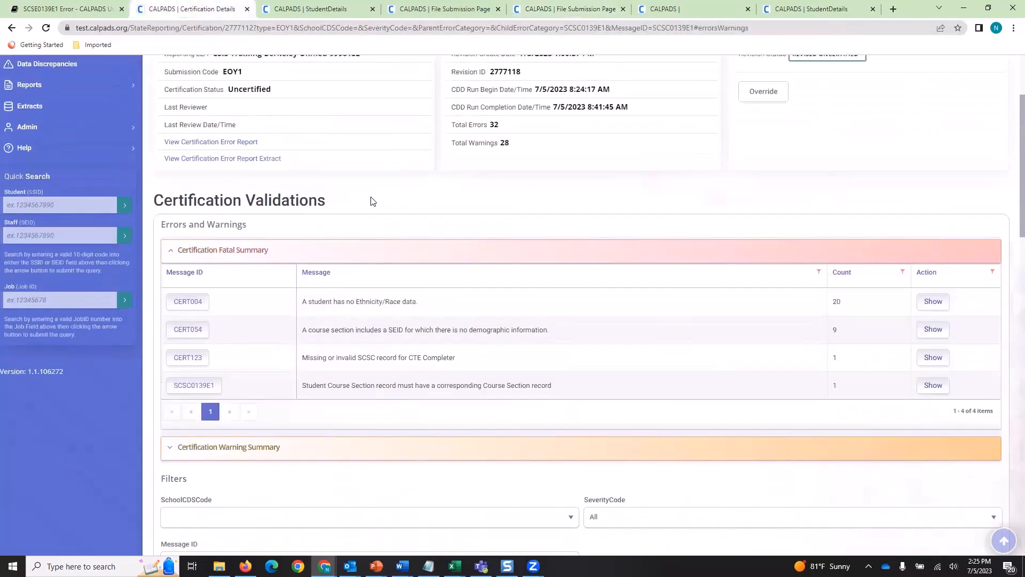
scroll(373, 201, up, 3)
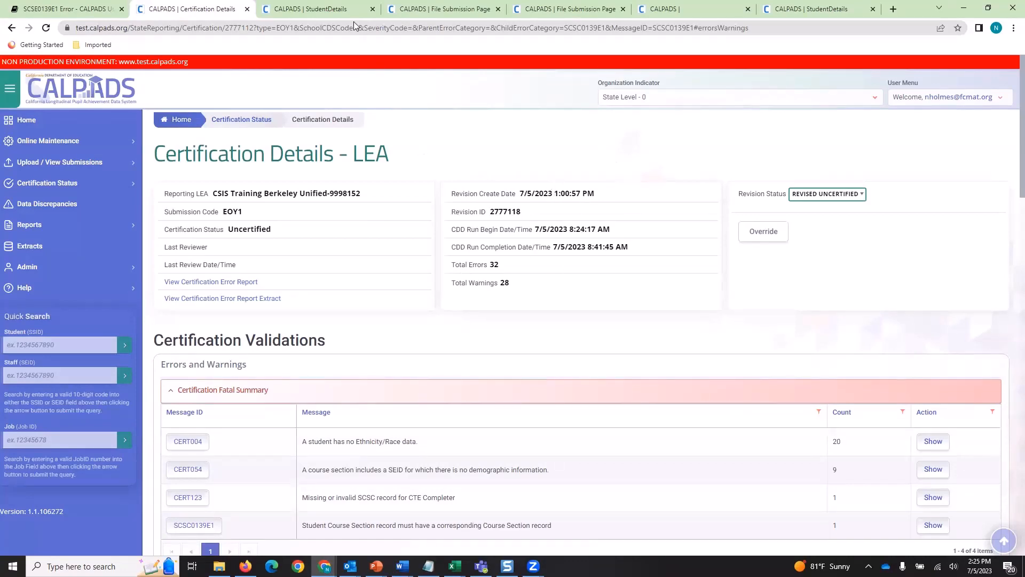
scroll(381, 156, down, 1)
scroll(382, 155, down, 5)
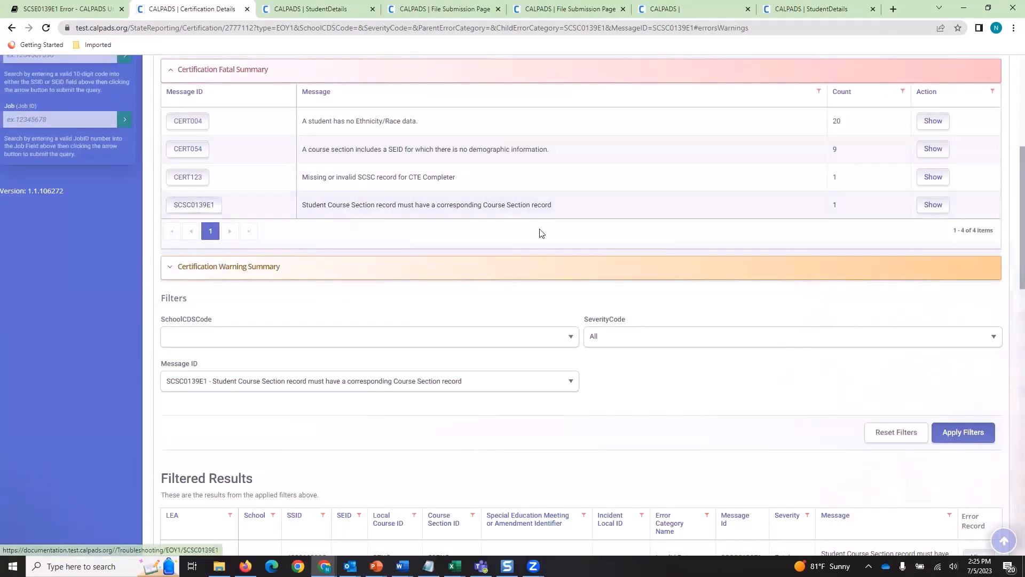
scroll(611, 238, down, 6)
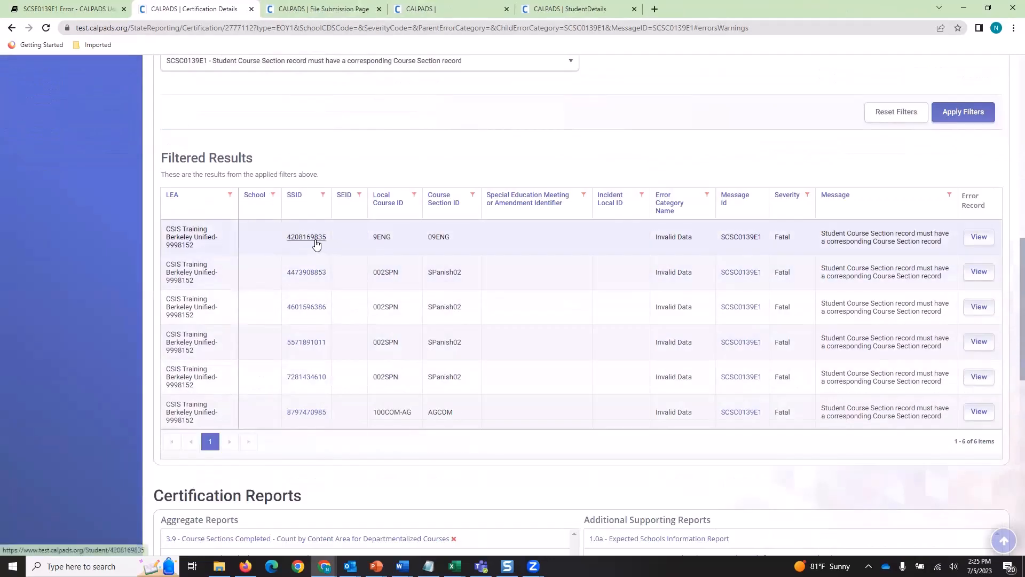
Step: Open the student details for the first SCSC0139E1 error record in a separate tab and expand the Student Course Section records
right_click(316, 240)
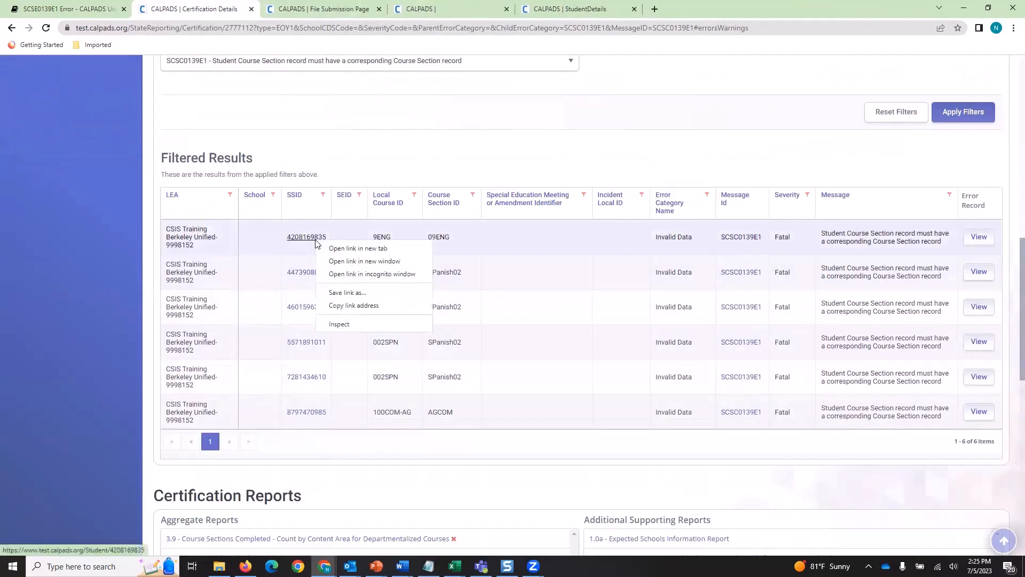
click(352, 249)
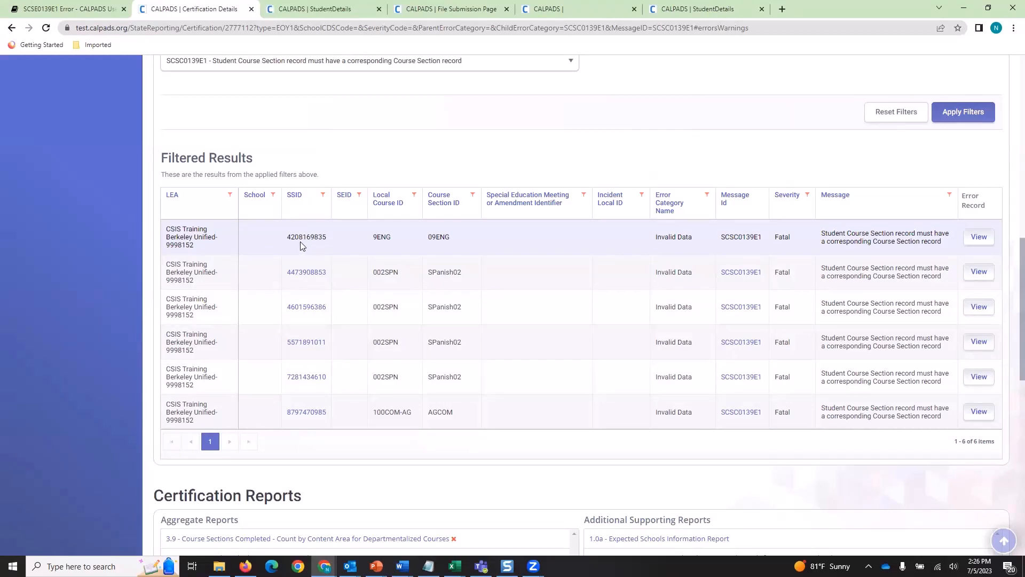
click(312, 14)
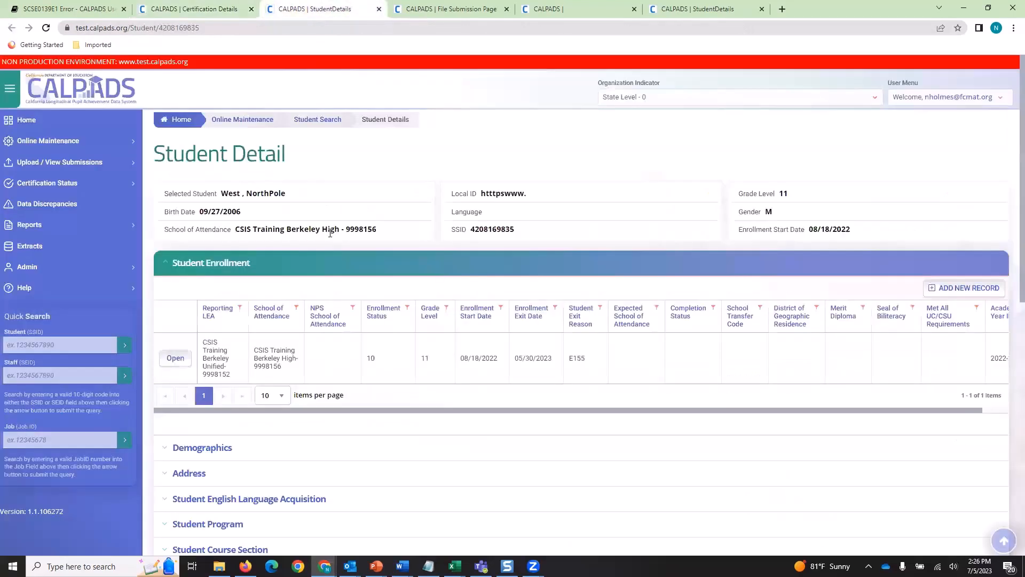
scroll(311, 273, down, 3)
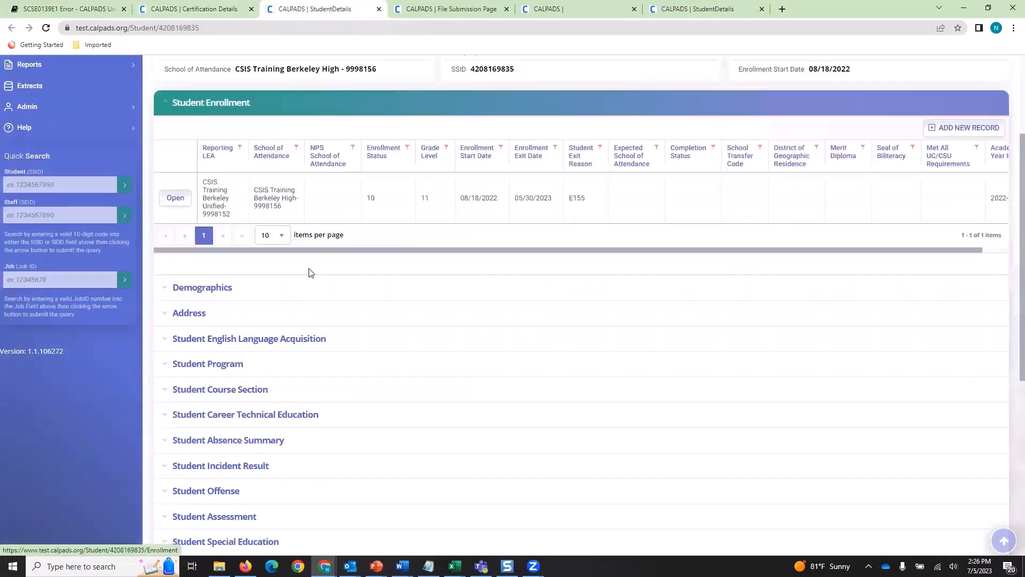
scroll(299, 288, down, 1)
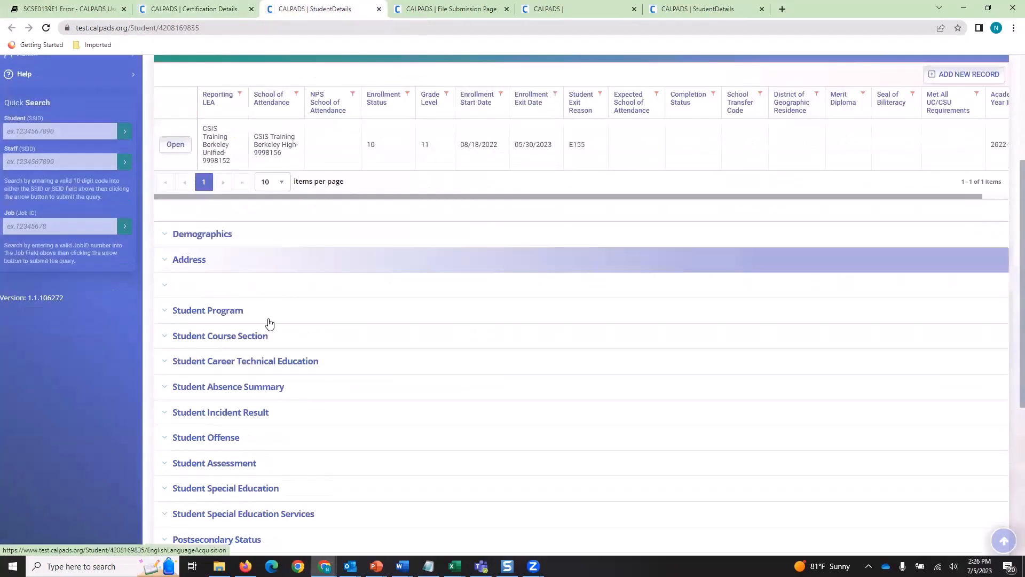
click(183, 342)
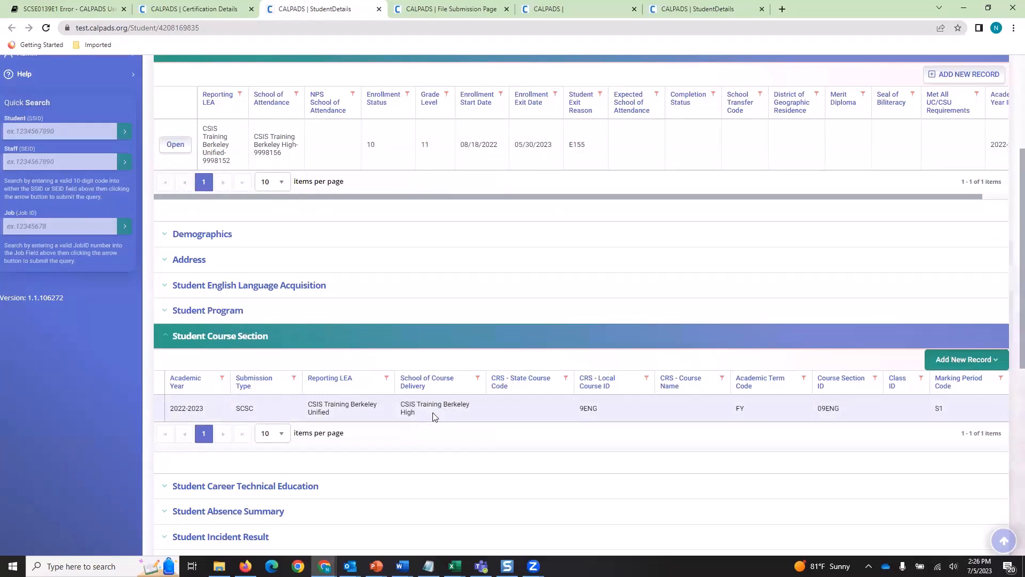
Step: Filter the 2022-2023 Course Completion course data by school of course delivery CSIS Training Berkeley High - 9998156 and look through the results
click(540, 8)
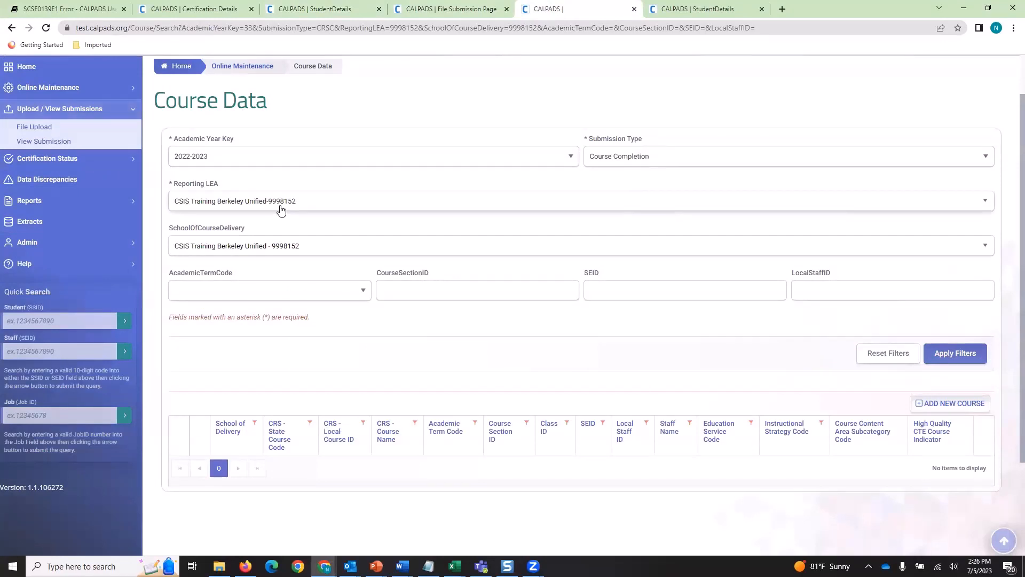
click(336, 207)
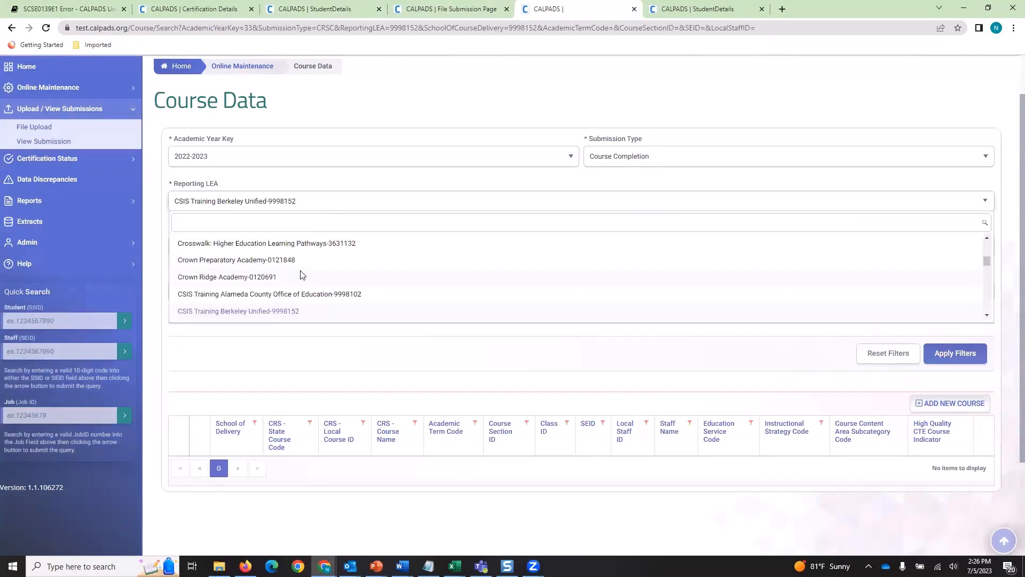
scroll(294, 272, up, 5)
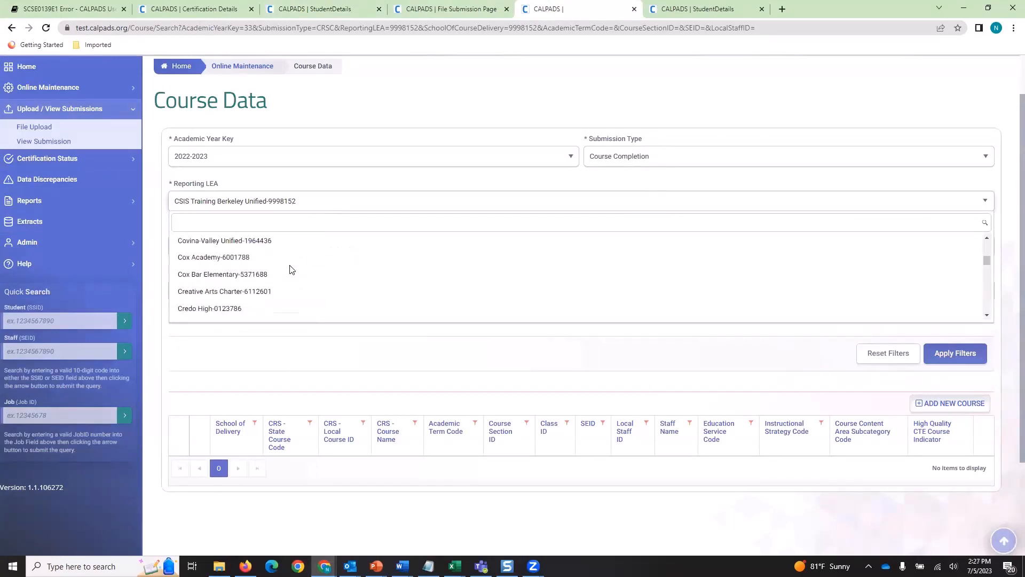
click(274, 389)
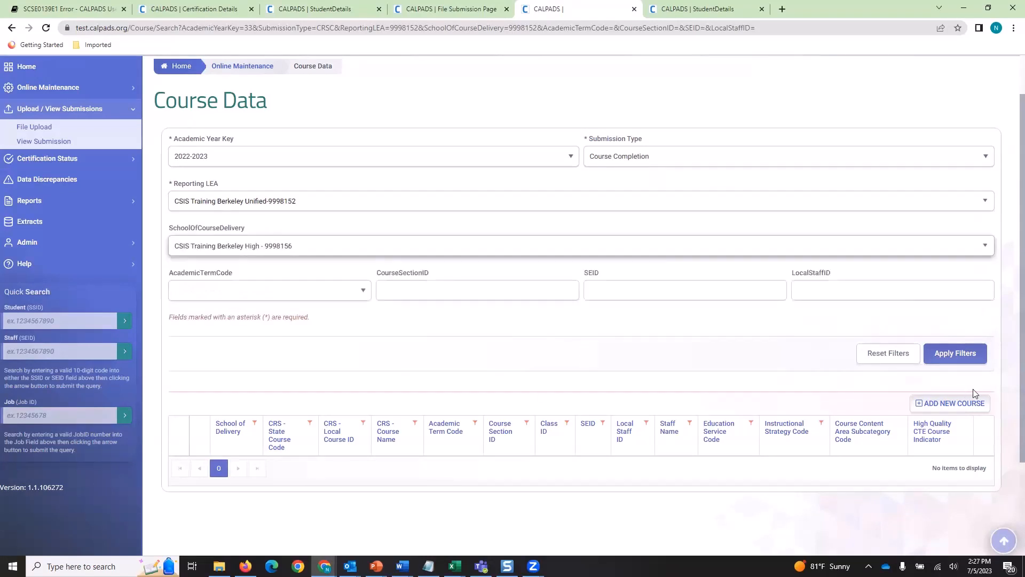
click(946, 357)
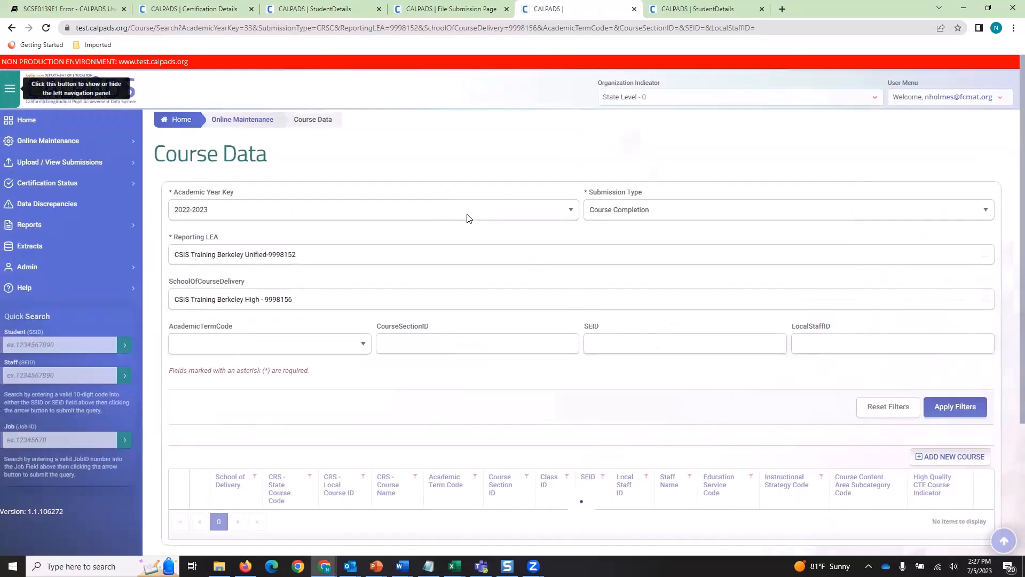
scroll(468, 218, down, 10)
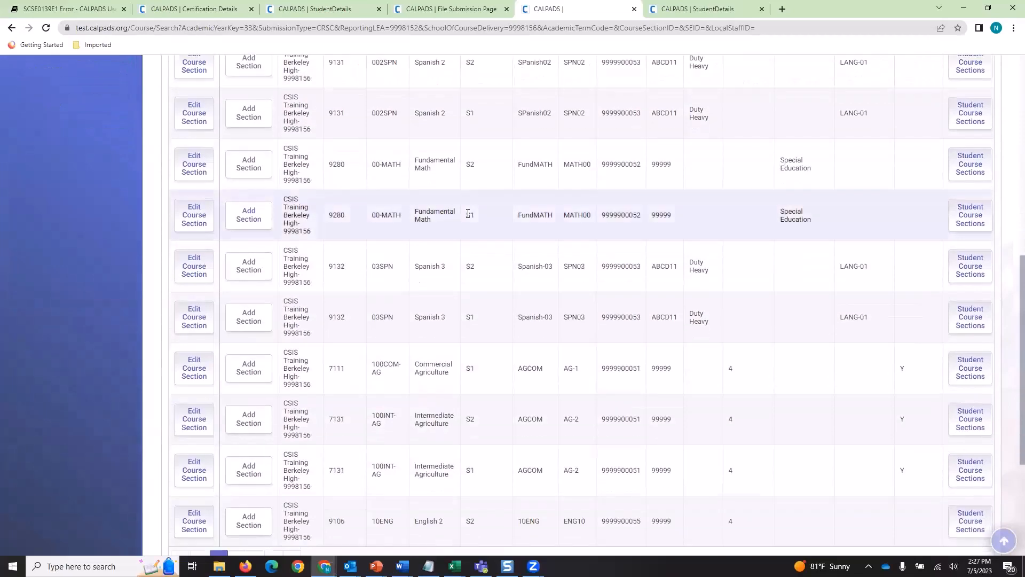
scroll(468, 218, down, 3)
scroll(468, 213, up, 5)
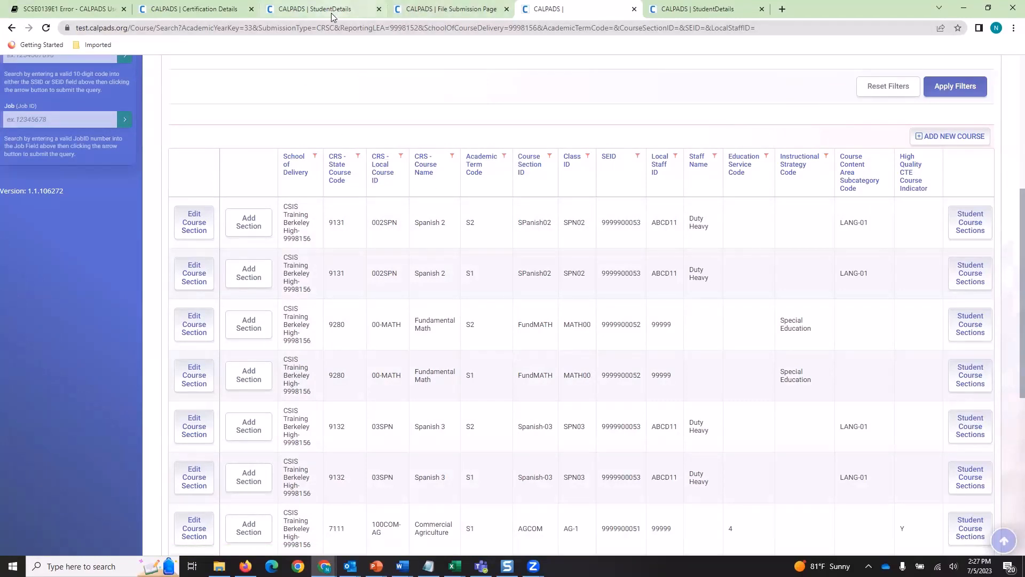
Step: Compare the local course and course section IDs of the certification errors with the first two pages of course data results
click(216, 18)
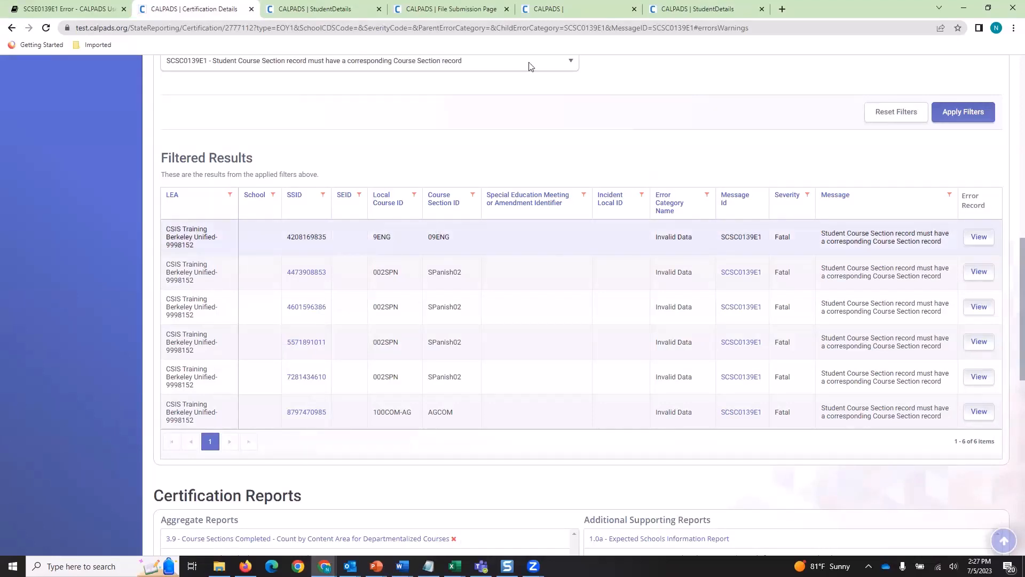
click(574, 9)
scroll(387, 169, up, 6)
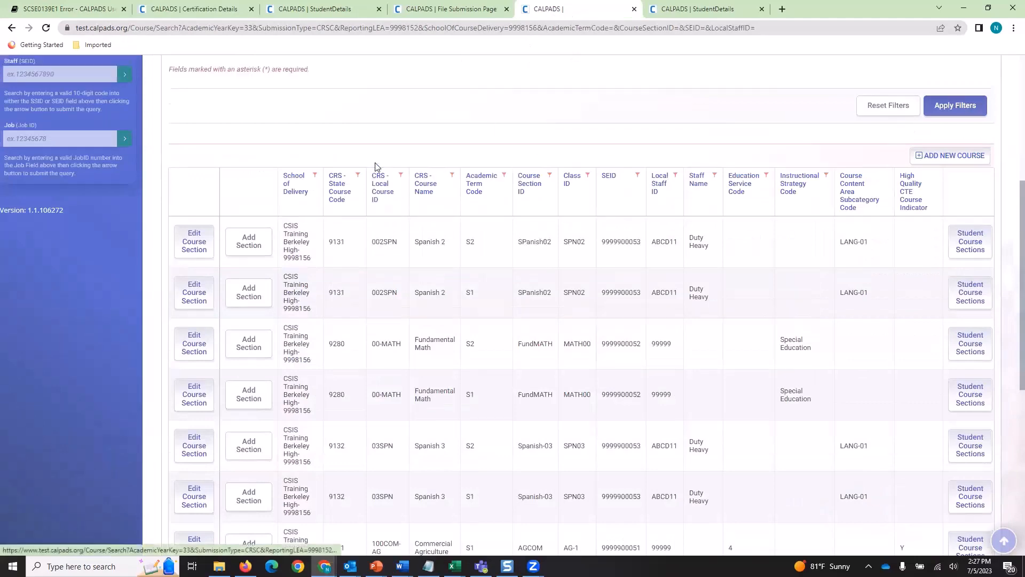
scroll(377, 167, down, 7)
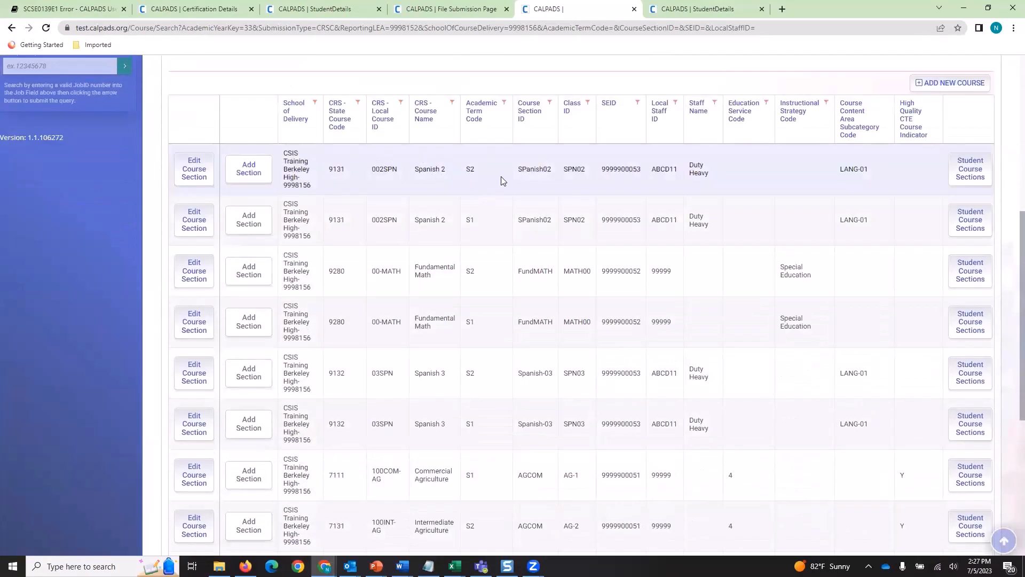
scroll(516, 182, down, 3)
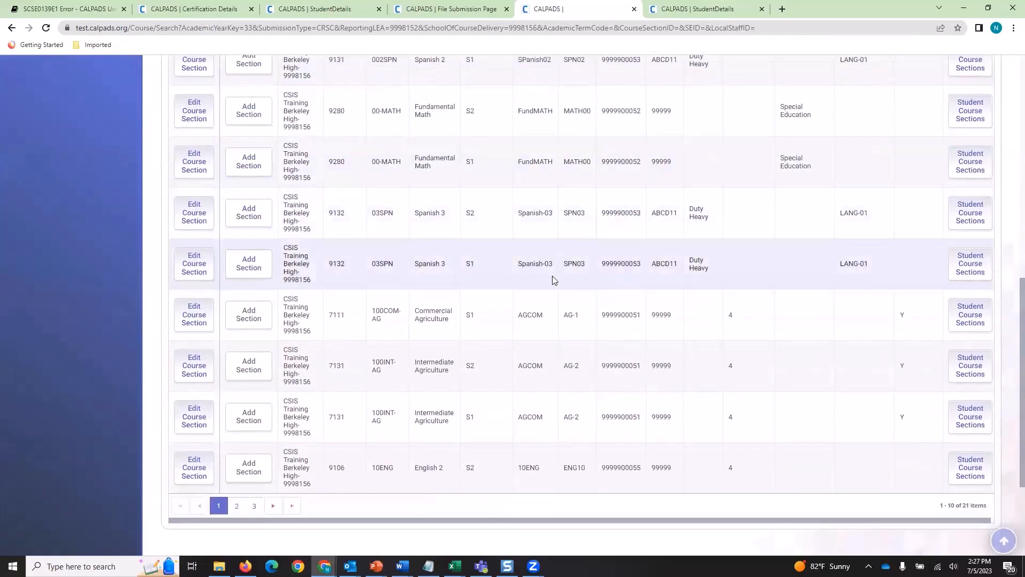
click(237, 506)
scroll(484, 273, up, 1)
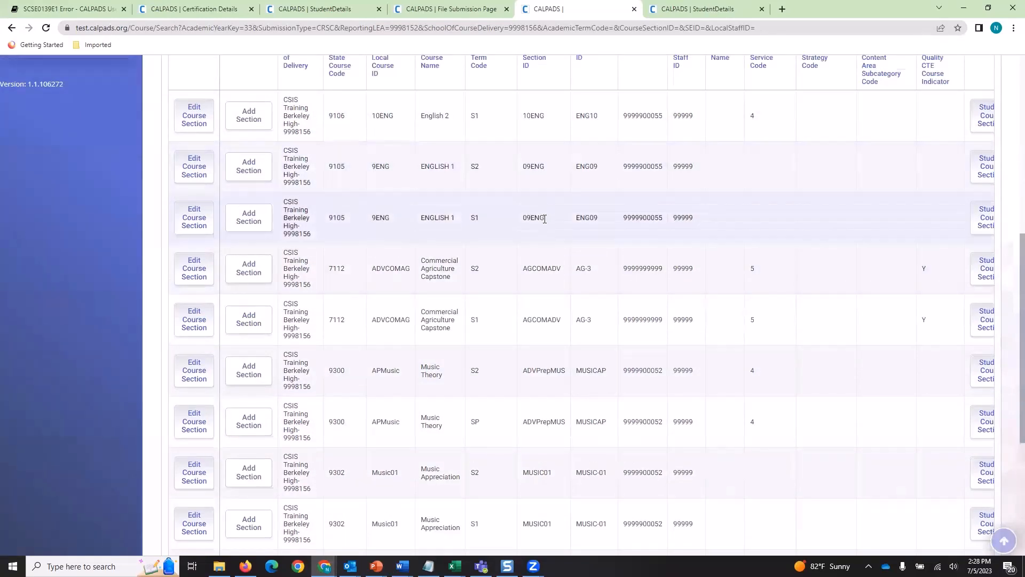
scroll(550, 230, down, 5)
scroll(525, 320, up, 10)
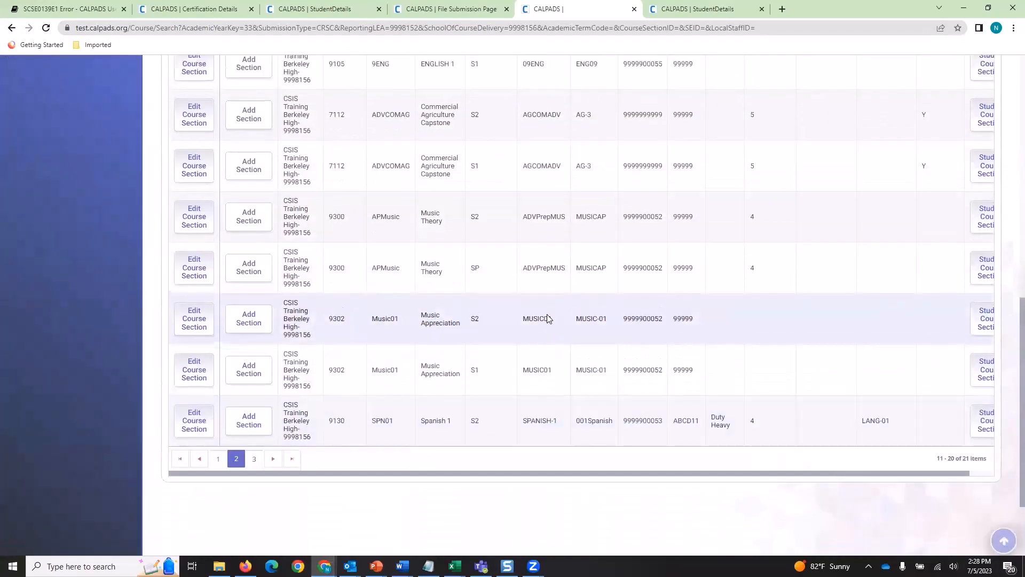
scroll(558, 346, down, 4)
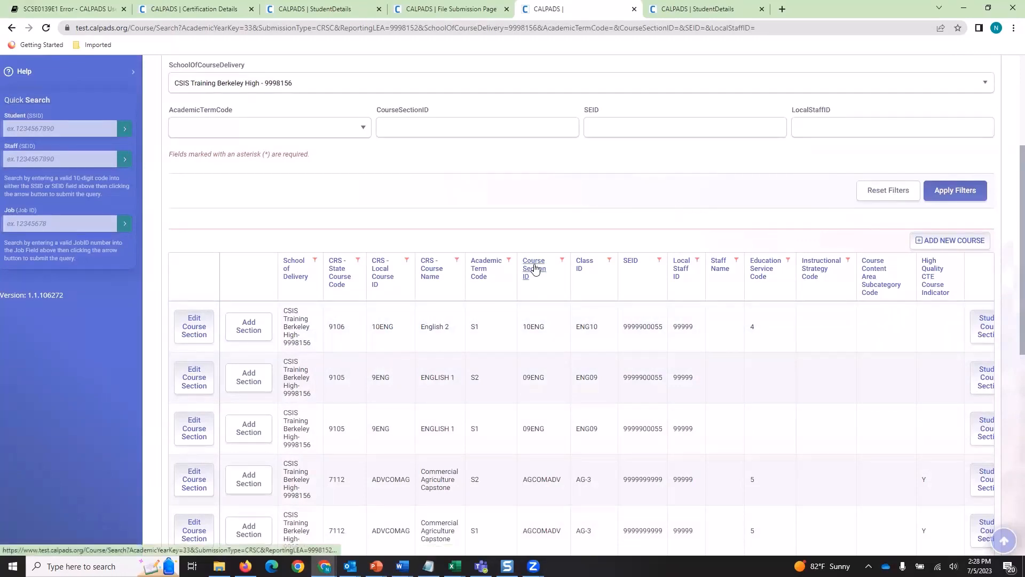
Step: Try sorting the course data results by Course Section ID in ascending and descending order
click(536, 269)
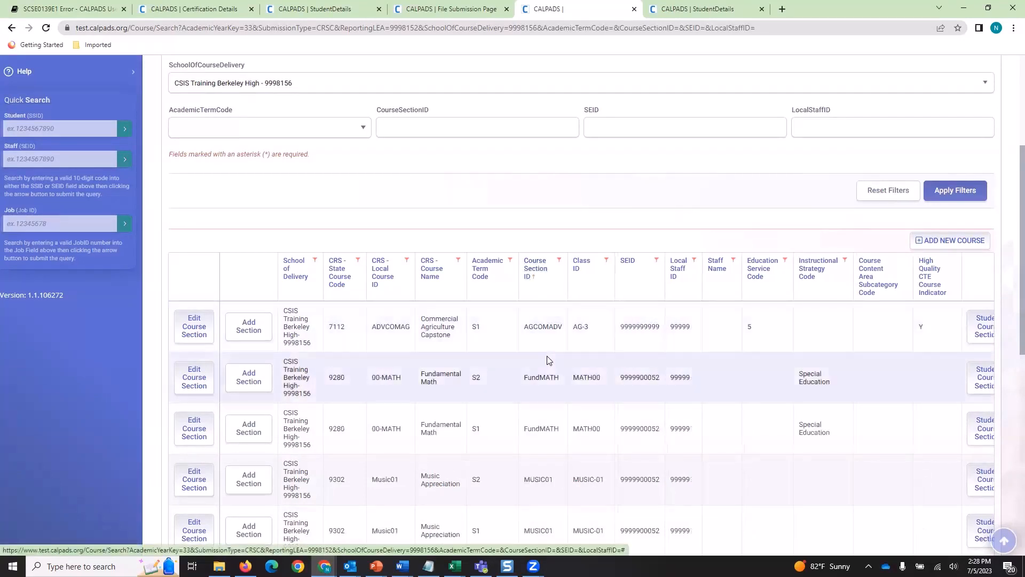
click(531, 273)
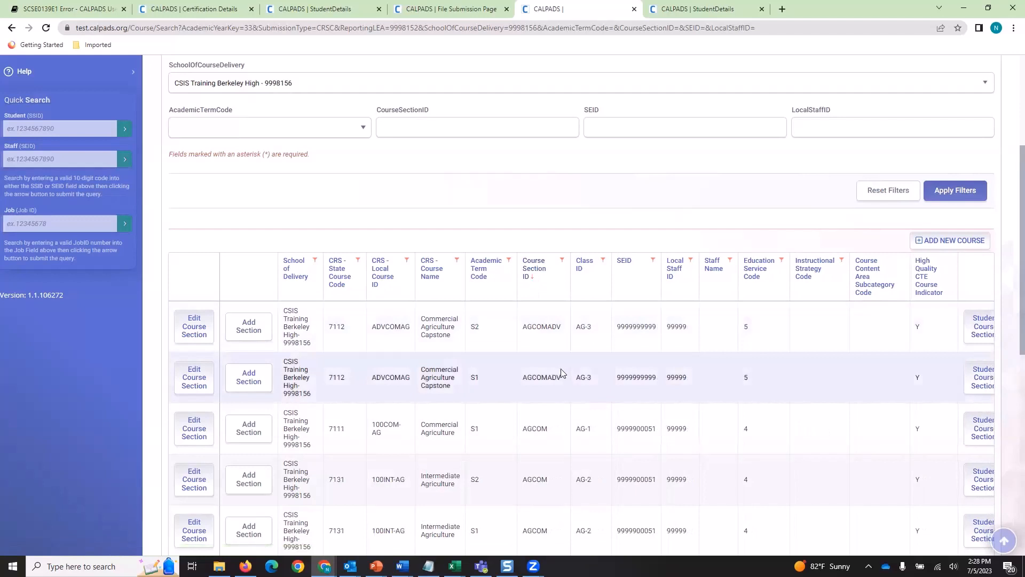
click(532, 275)
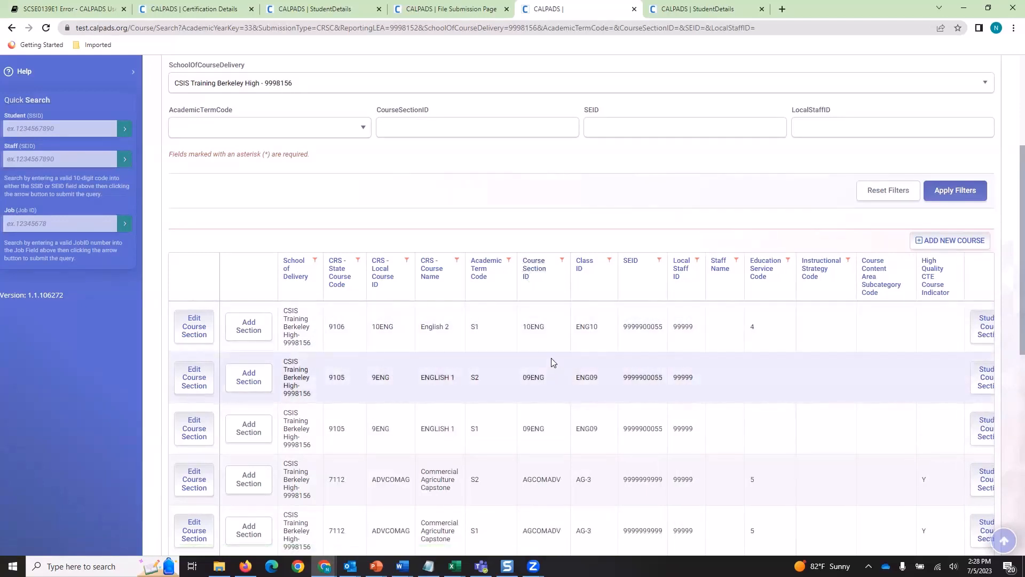
Step: Check the second and third pages of the course data results for course section IDs and term codes matching 09ENG
scroll(548, 352, down, 3)
scroll(547, 350, down, 4)
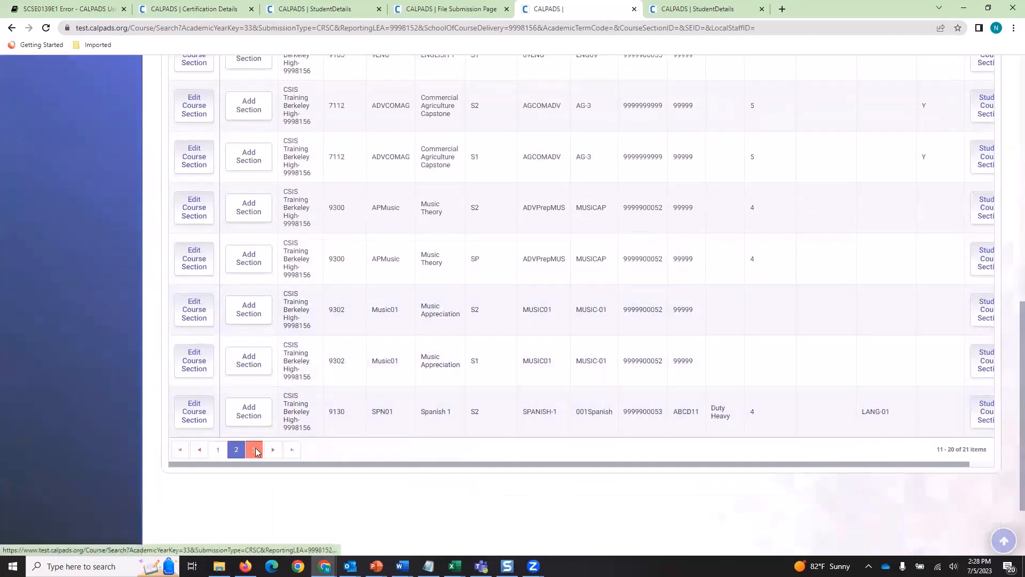
click(254, 451)
click(239, 349)
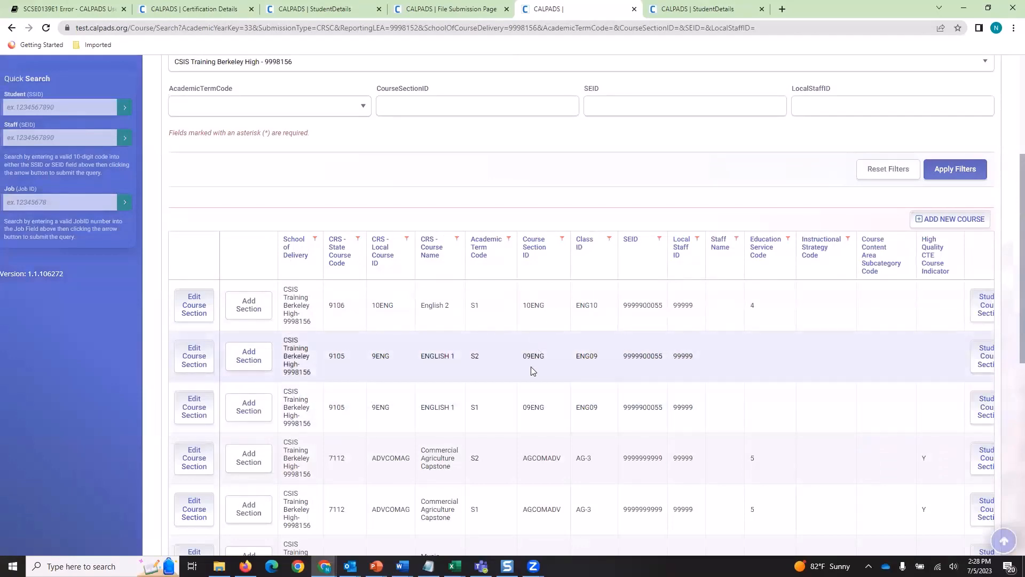
scroll(540, 419, down, 4)
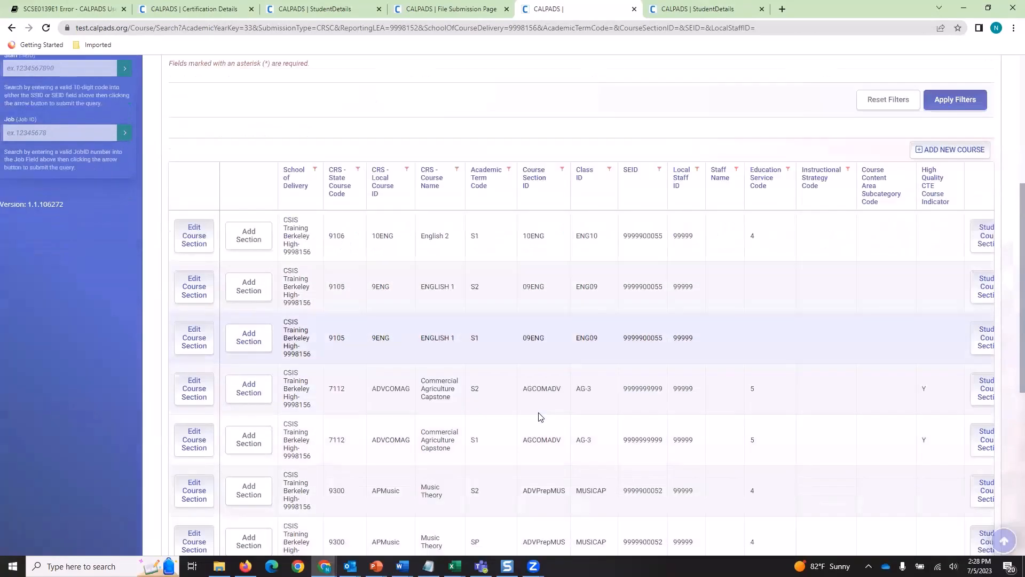
scroll(367, 498, down, 5)
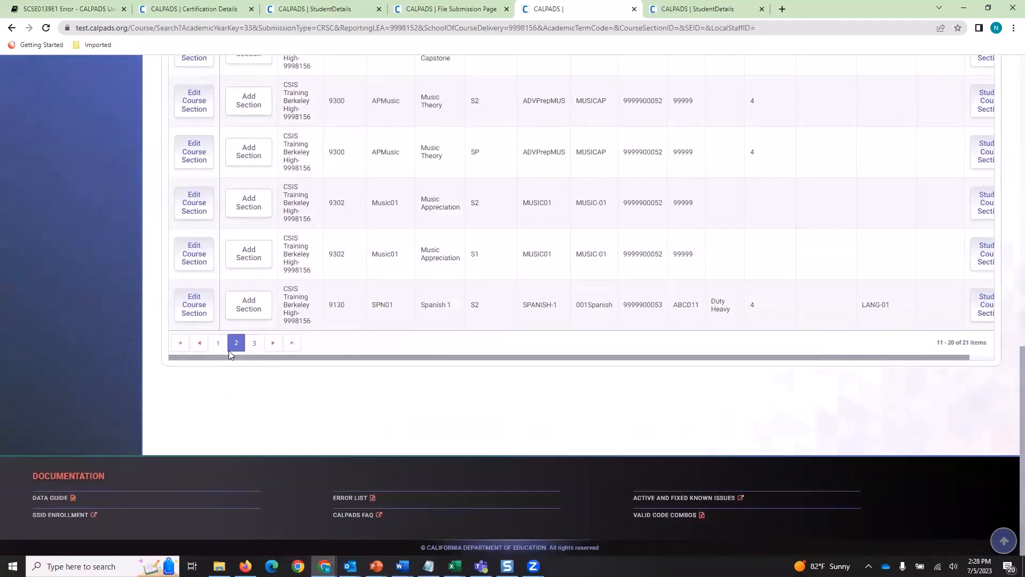
Step: Recheck the first page of course data results and return to the ENGLISH 1 records with section 09ENG on the second page
click(218, 342)
scroll(480, 335, up, 4)
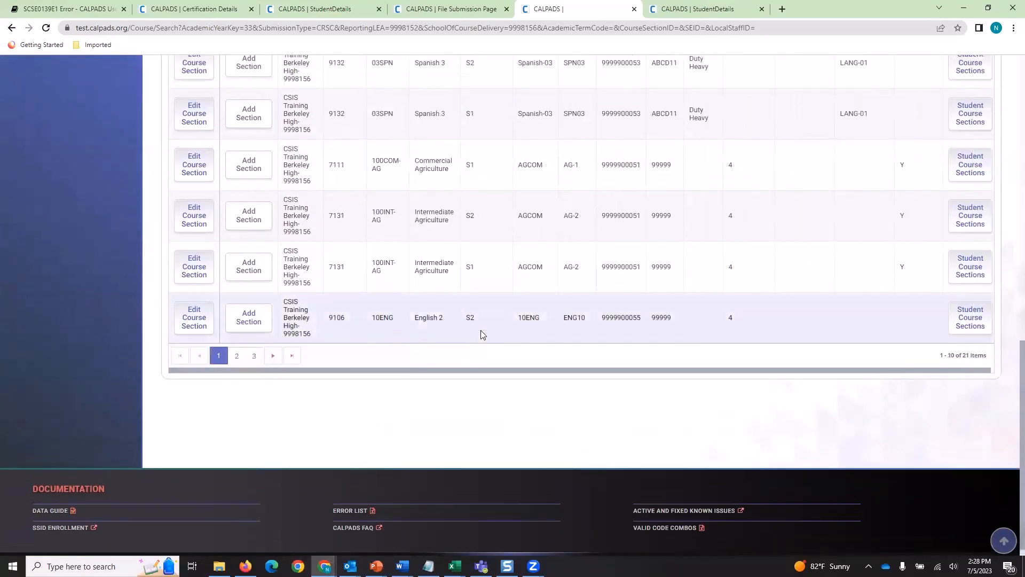
scroll(521, 374, up, 5)
scroll(523, 373, down, 8)
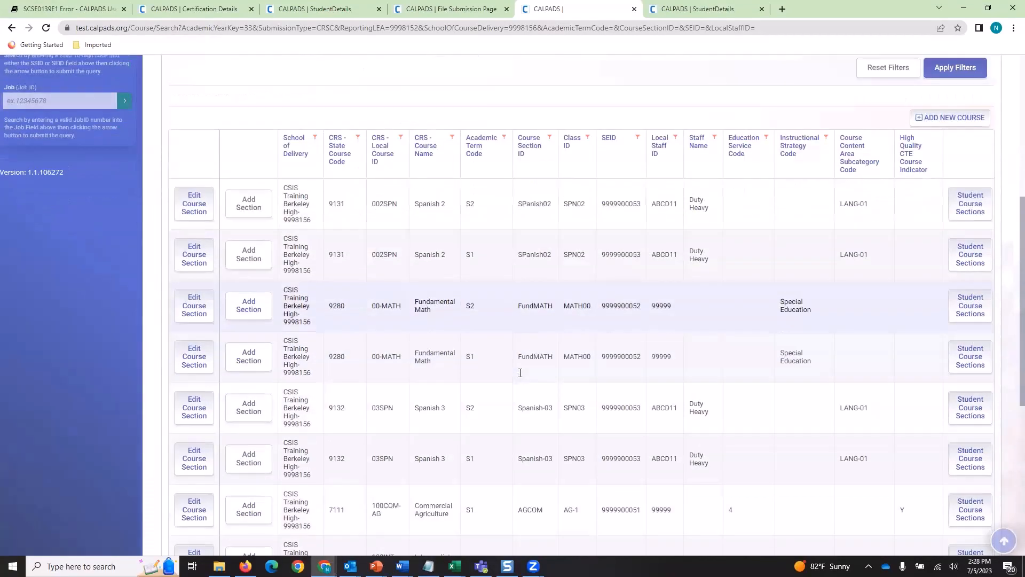
click(240, 344)
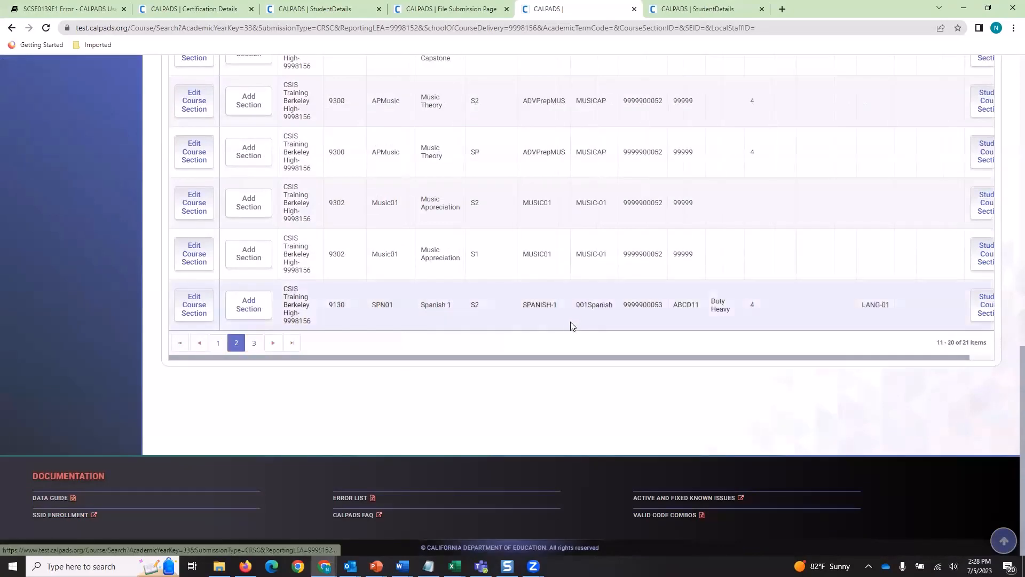
scroll(570, 325, up, 6)
scroll(567, 324, up, 1)
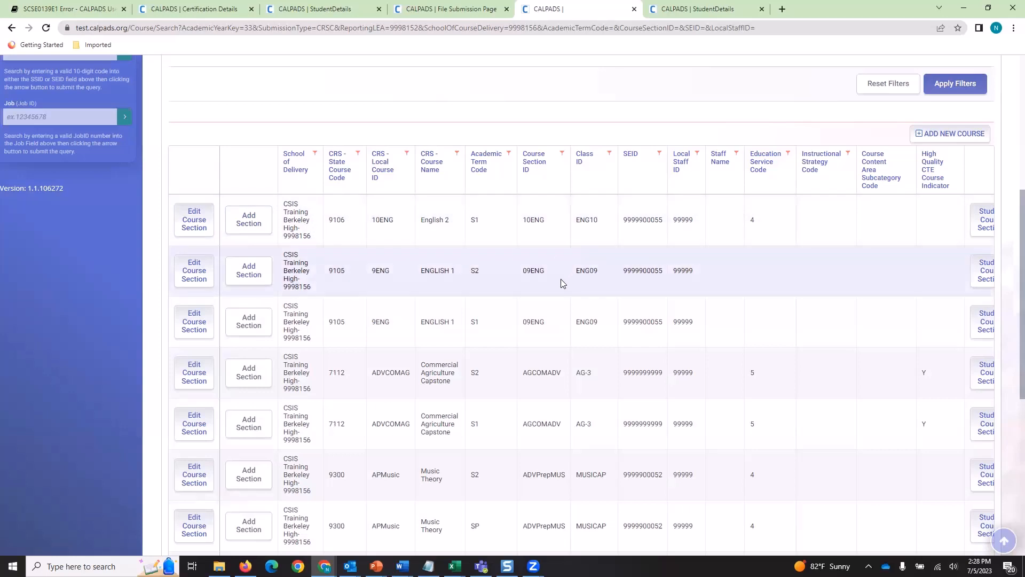
Step: Compare the student's 09ENG course section record with the submitted files and the Berkeley High course data, including its academic term code
click(309, 10)
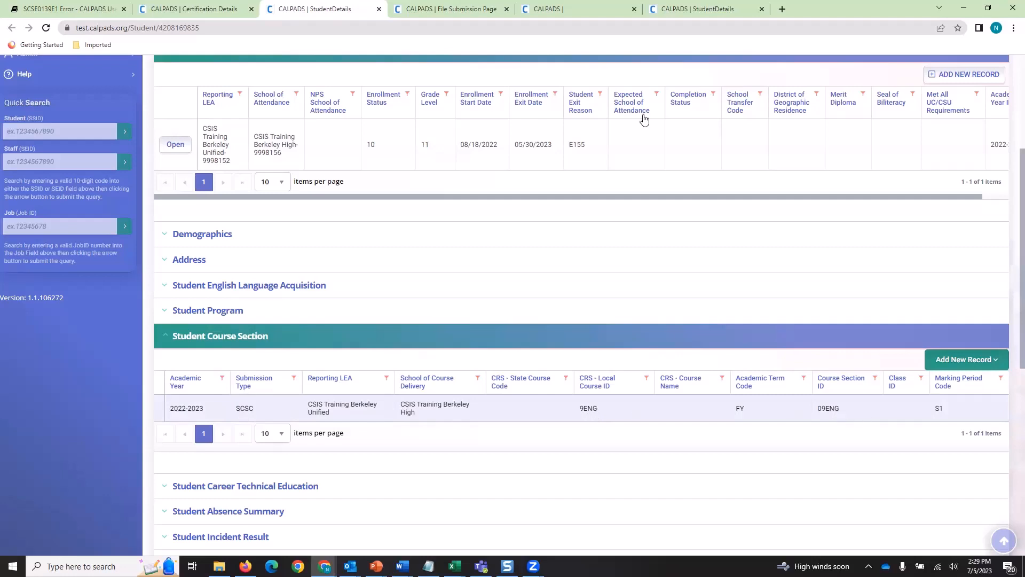
click(449, 12)
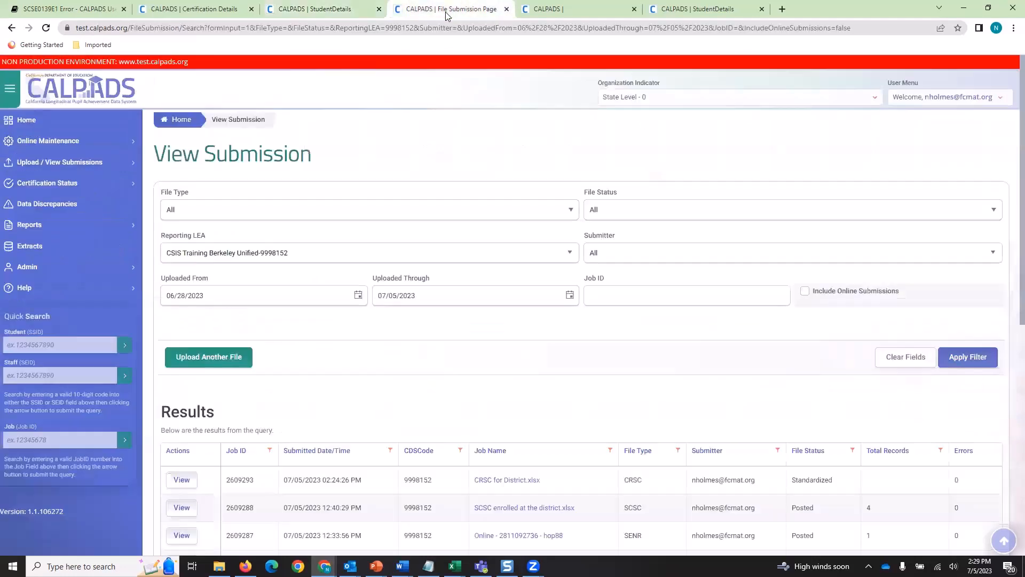
click(541, 12)
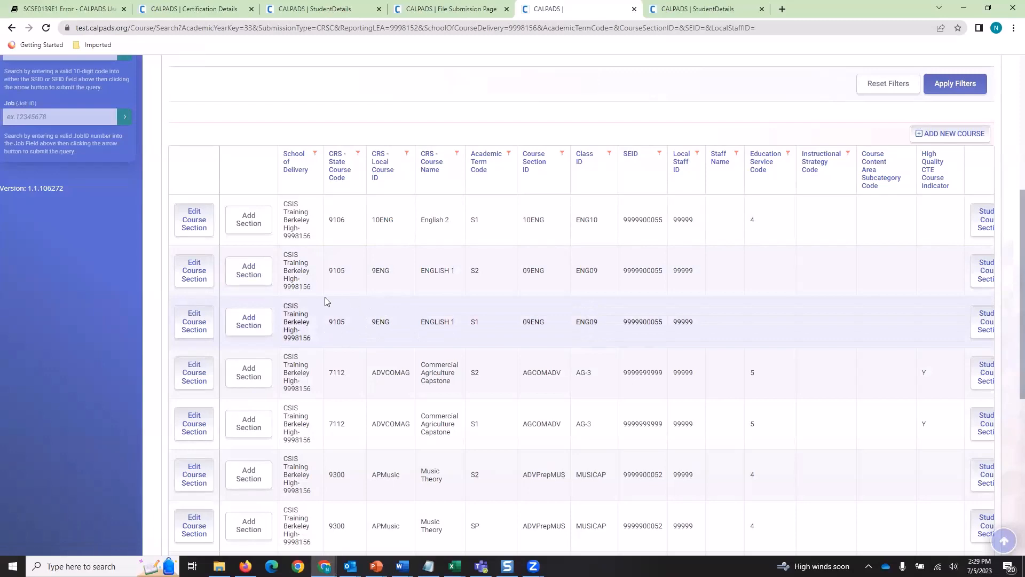
scroll(327, 302, up, 6)
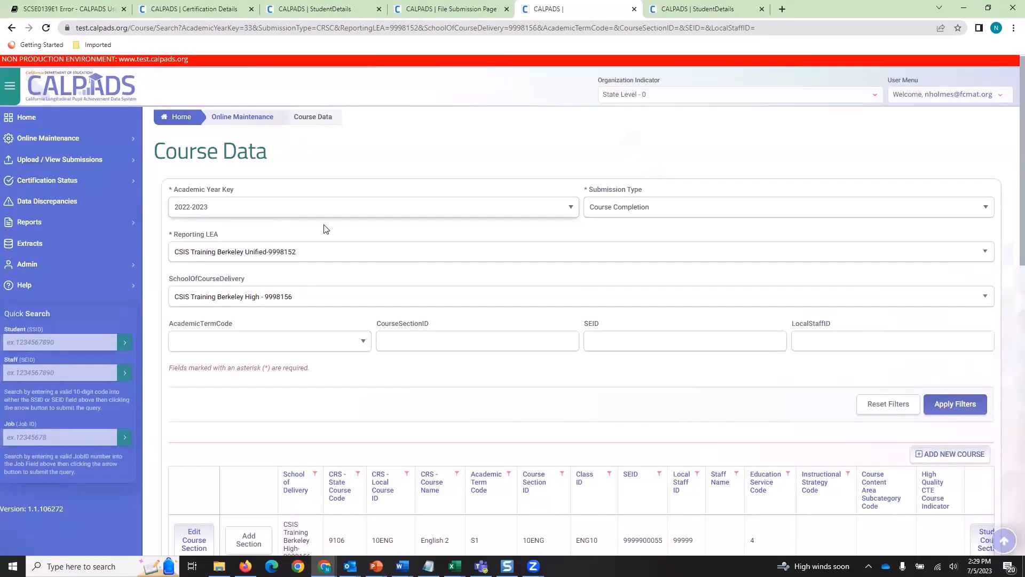
Step: Review the error's validated fields, from School of Course Delivery to Academic Term Code, against the Berkeley High course data
scroll(327, 230, down, 5)
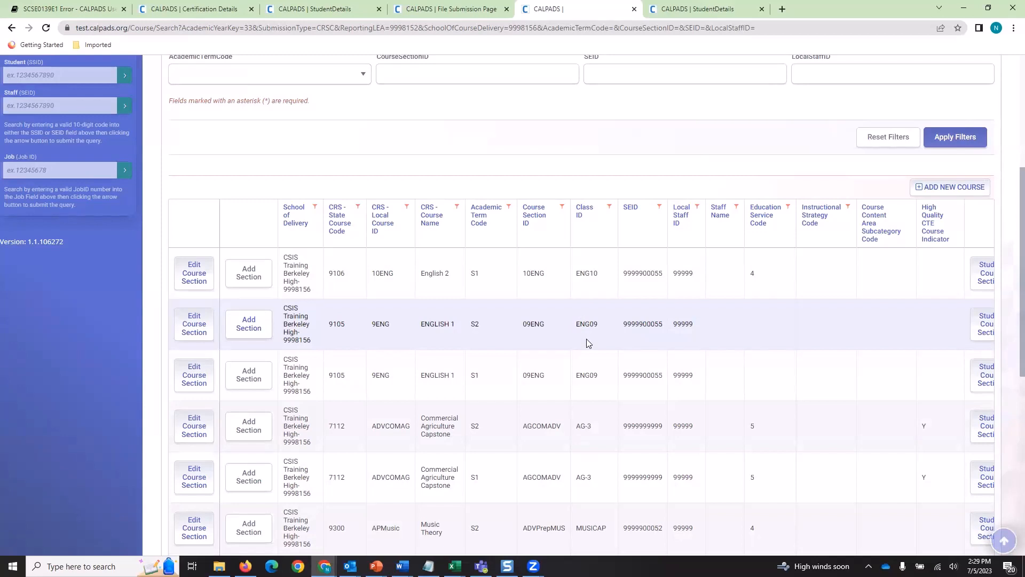
click(88, 11)
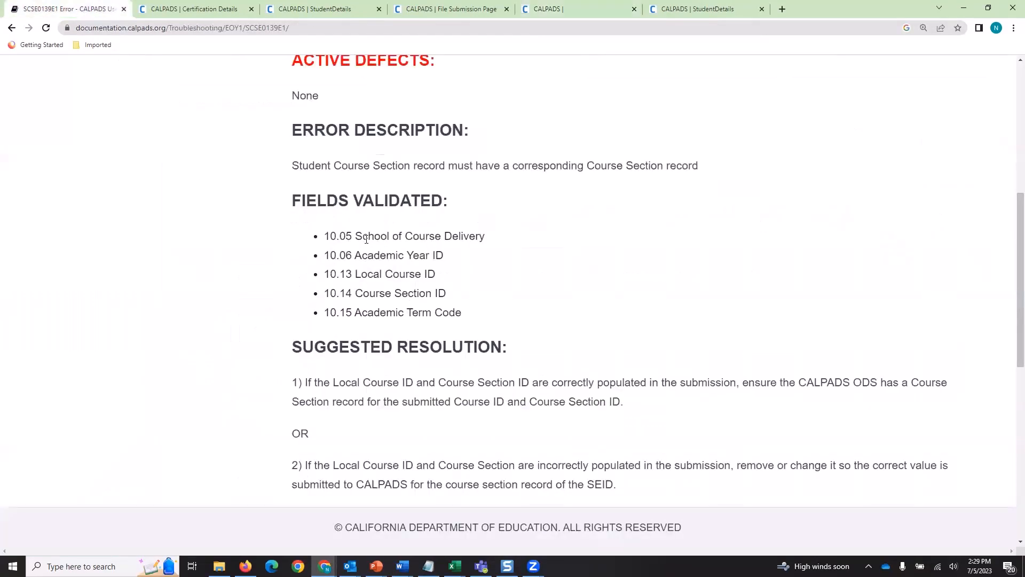
drag(485, 239, 377, 239)
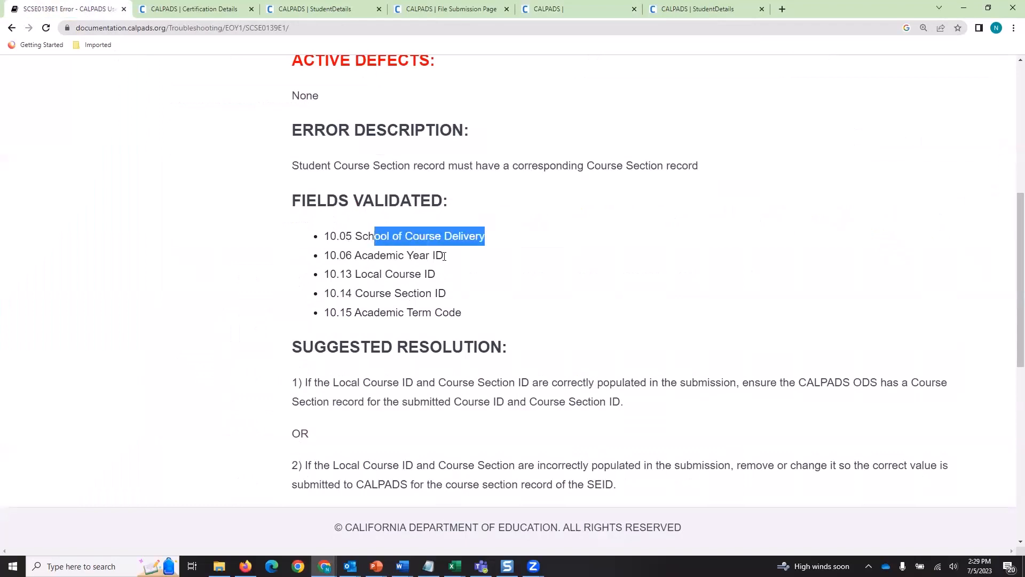
drag(445, 256, 353, 259)
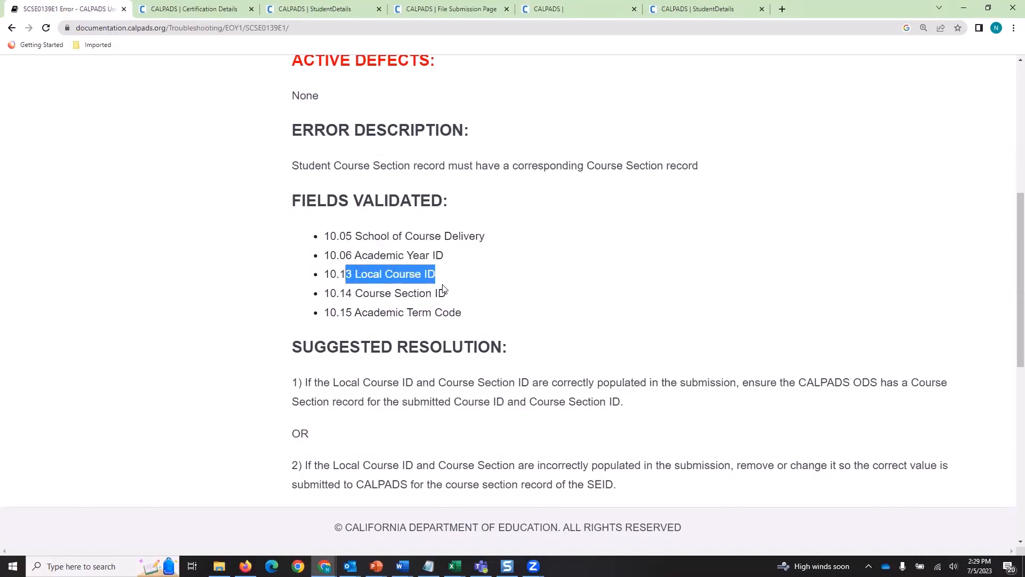
drag(447, 293, 467, 320)
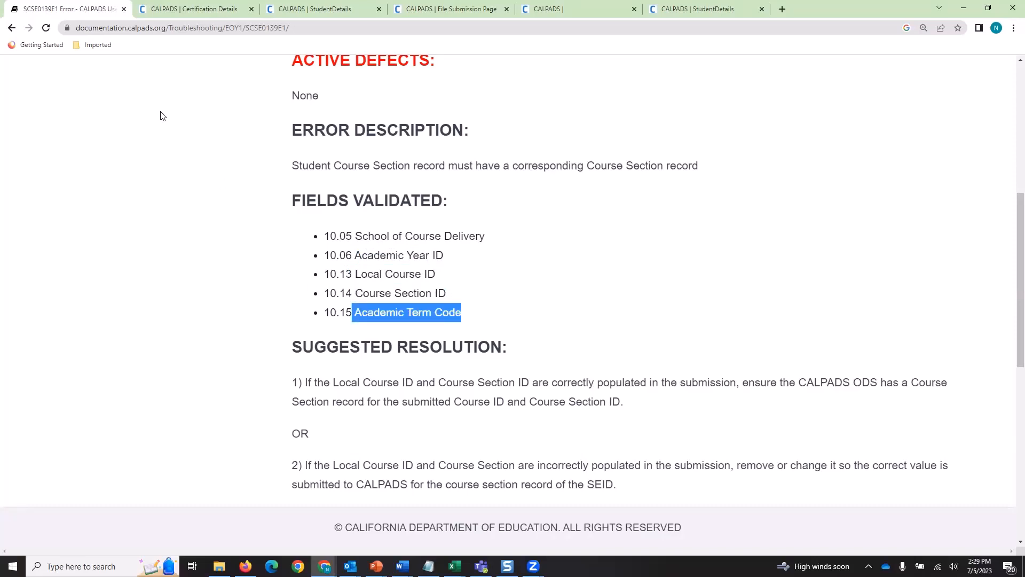
Step: Compare the FY academic term code on the student's record with the Berkeley High ENGLISH 1 sections for 09ENG
click(303, 13)
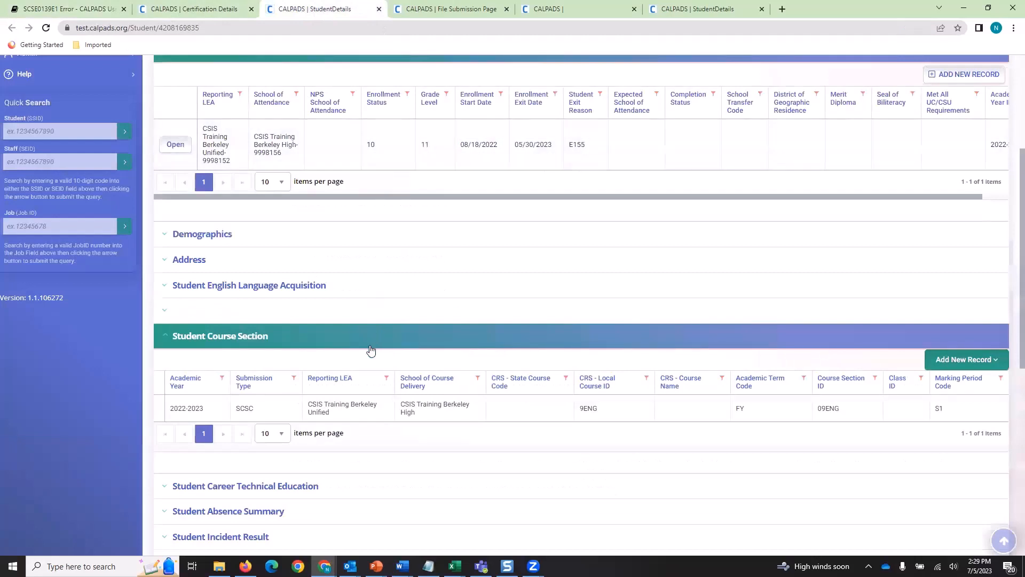
double_click(736, 408)
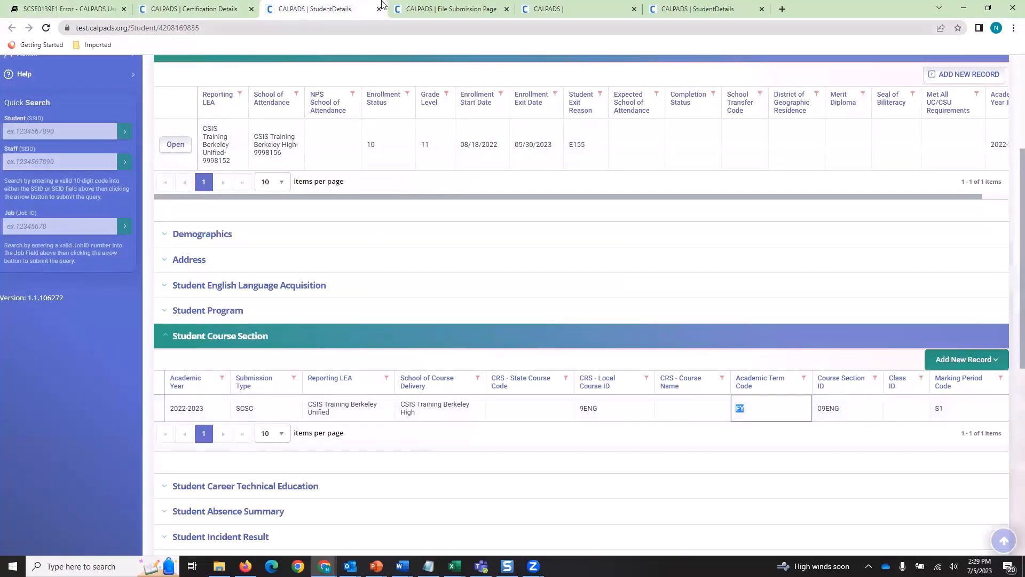
click(434, 9)
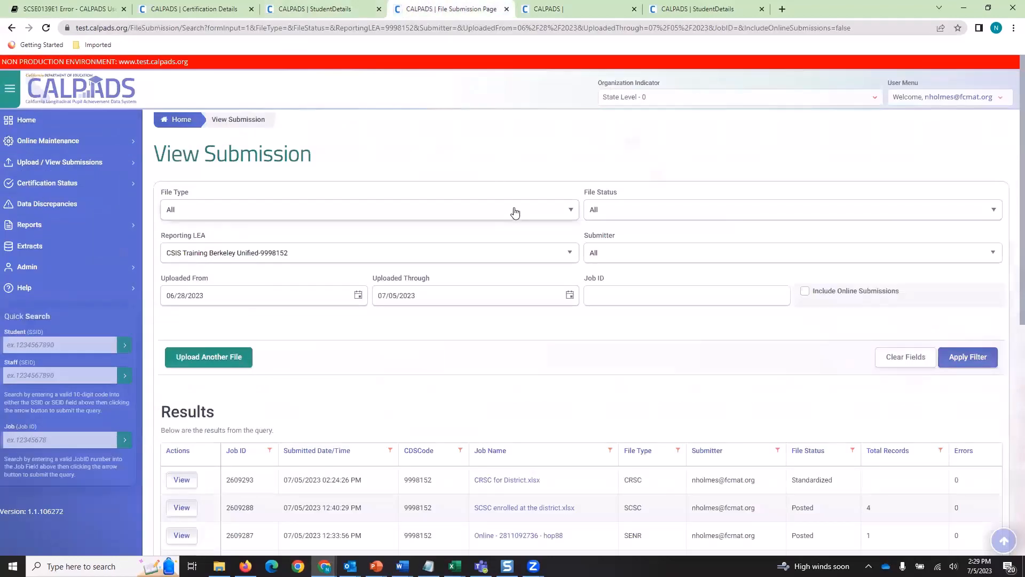
click(557, 9)
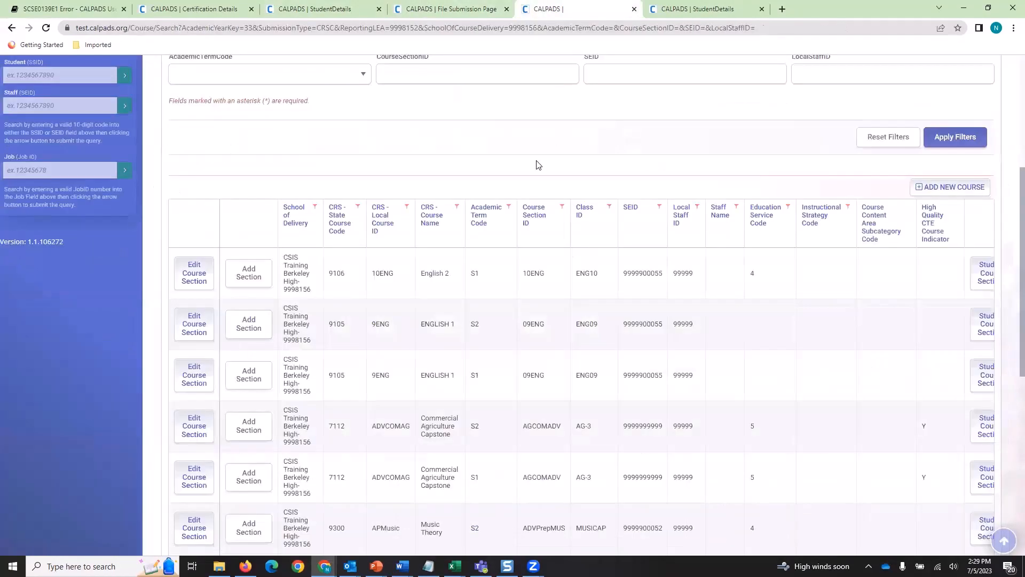
scroll(529, 160, down, 2)
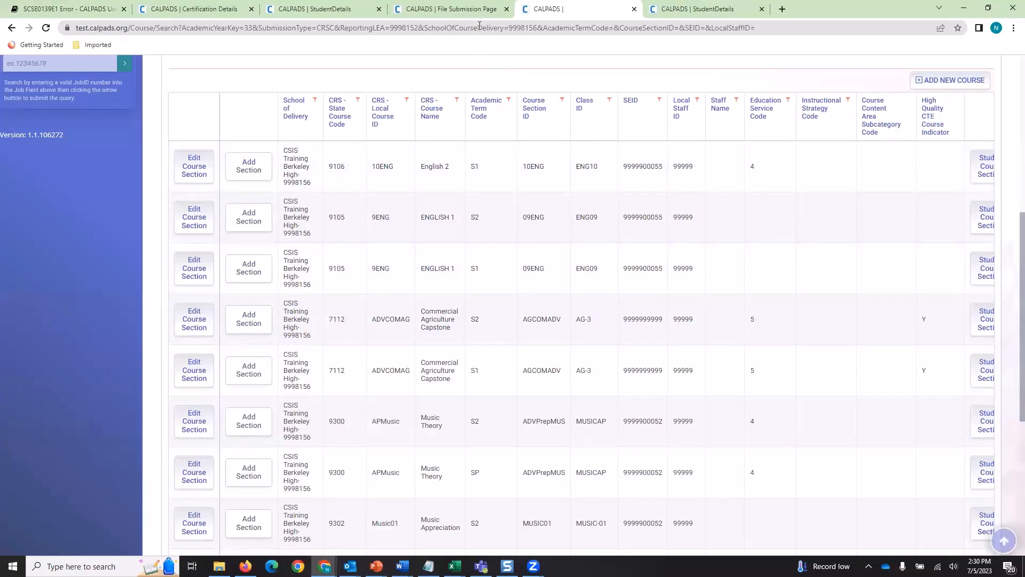
Step: Return to the student's details and examine the school, local course ID, term code and section ID in the SCSC record
click(659, 15)
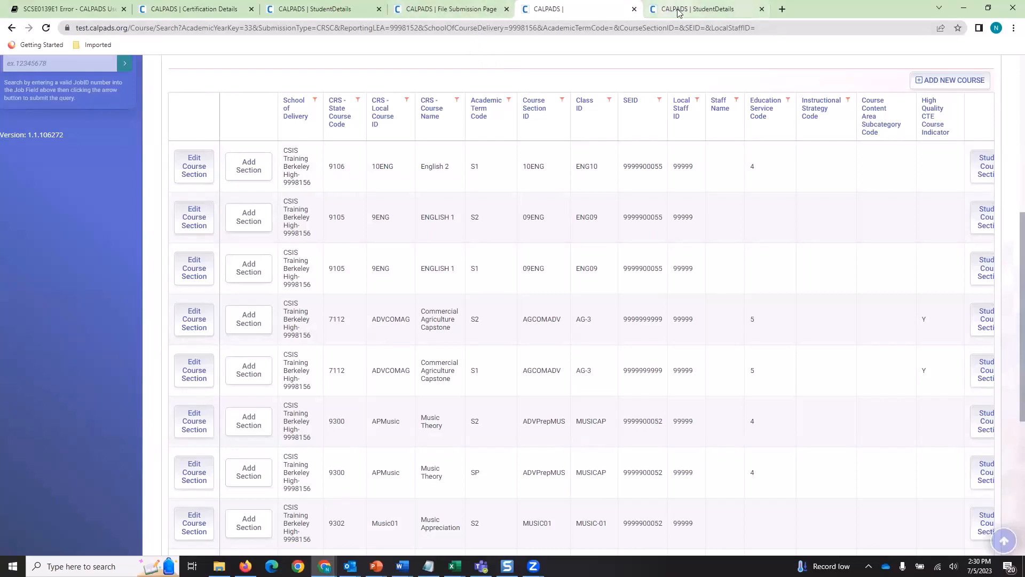
click(336, 15)
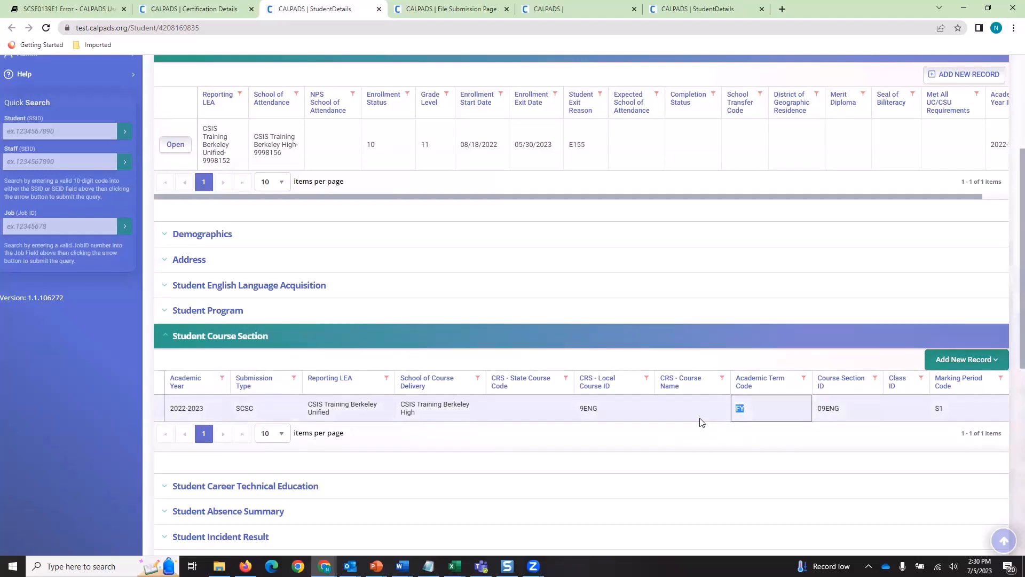
scroll(630, 513, down, 1)
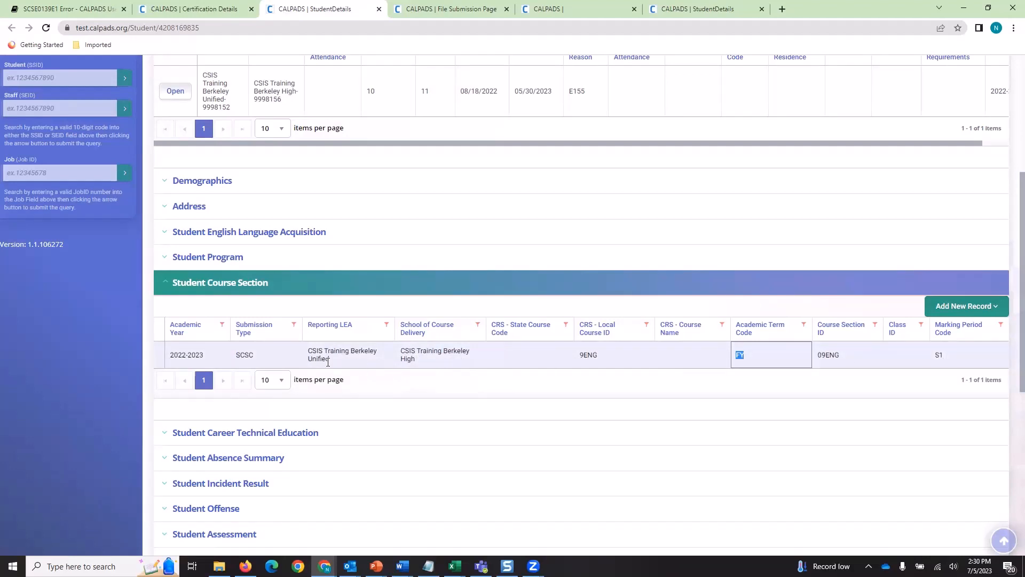
click(159, 355)
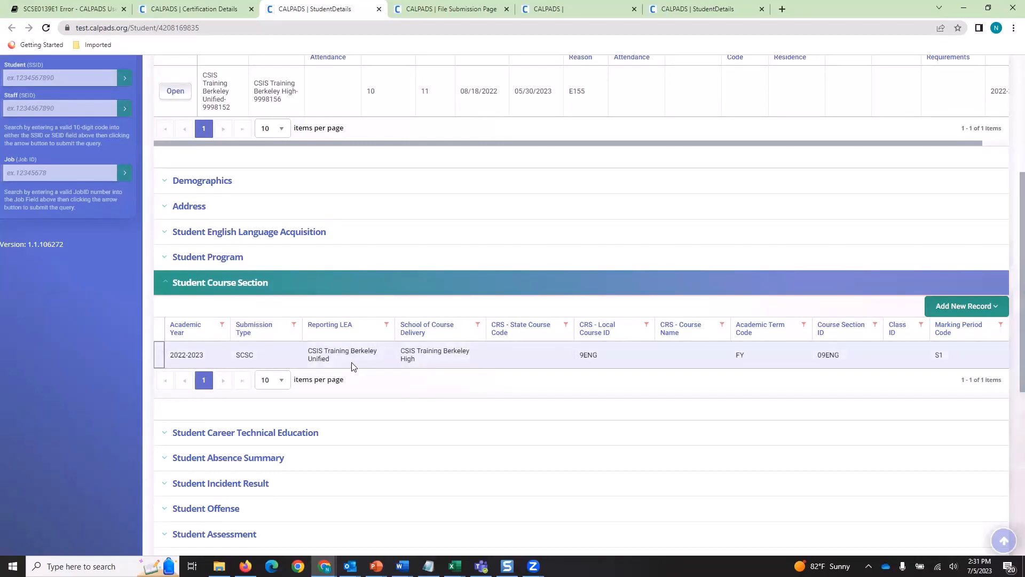
Step: Open Extracts in a new browser tab and start a Student Course Section Completion (SCSC) ODS download for CSIS Training Berkeley Unified-9998152
scroll(351, 365, up, 5)
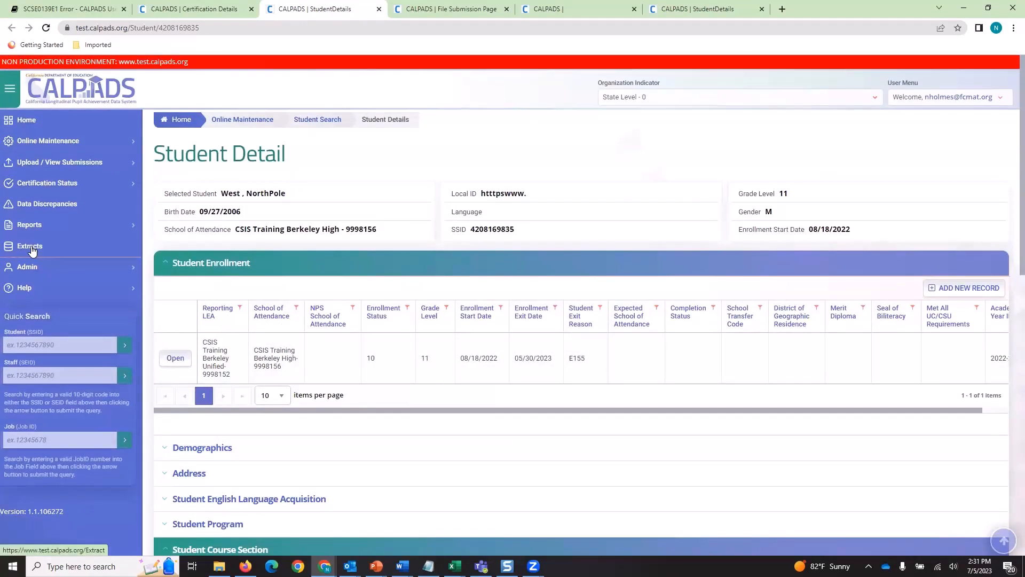
right_click(32, 249)
click(66, 256)
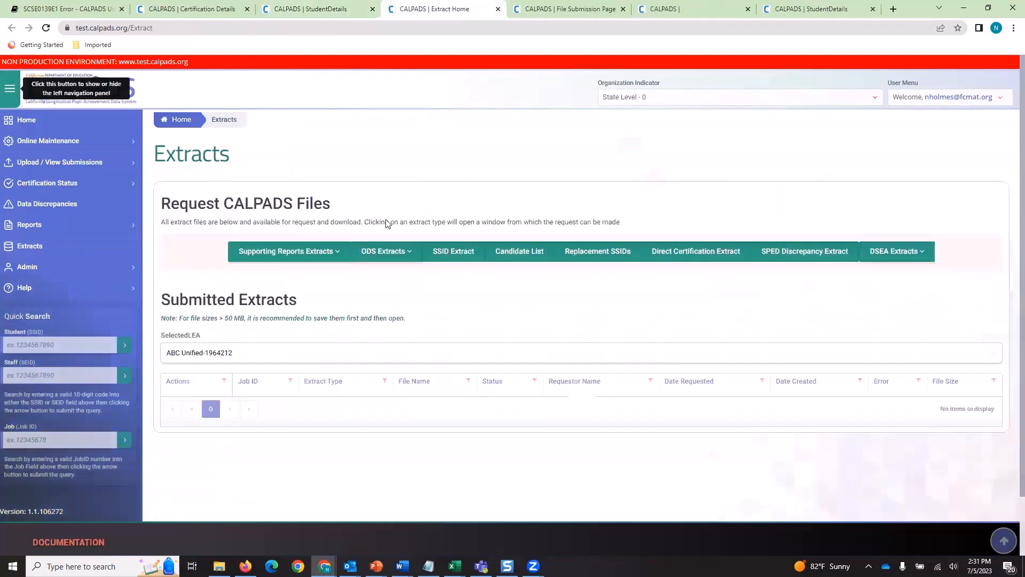
click(338, 248)
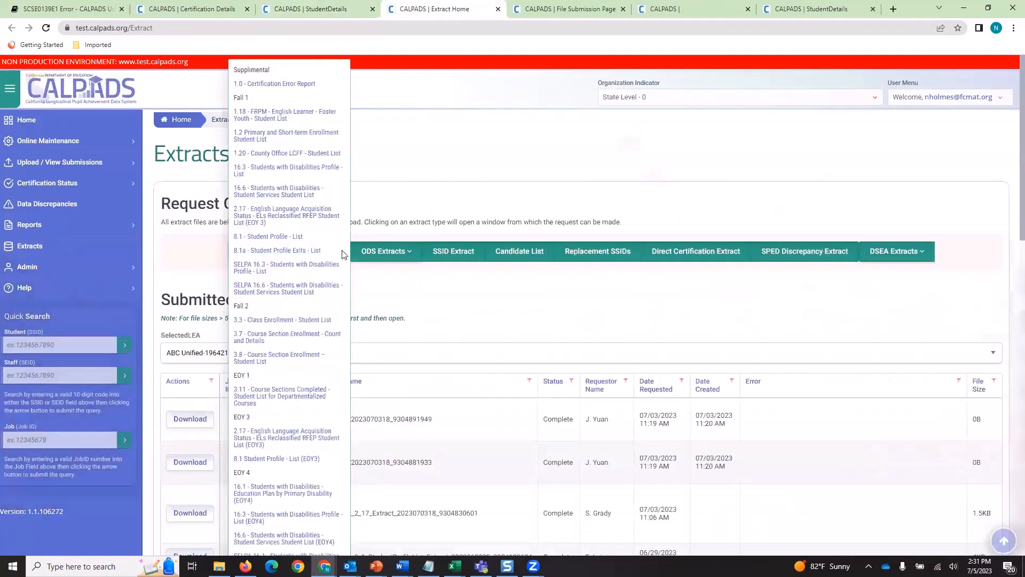
click(389, 93)
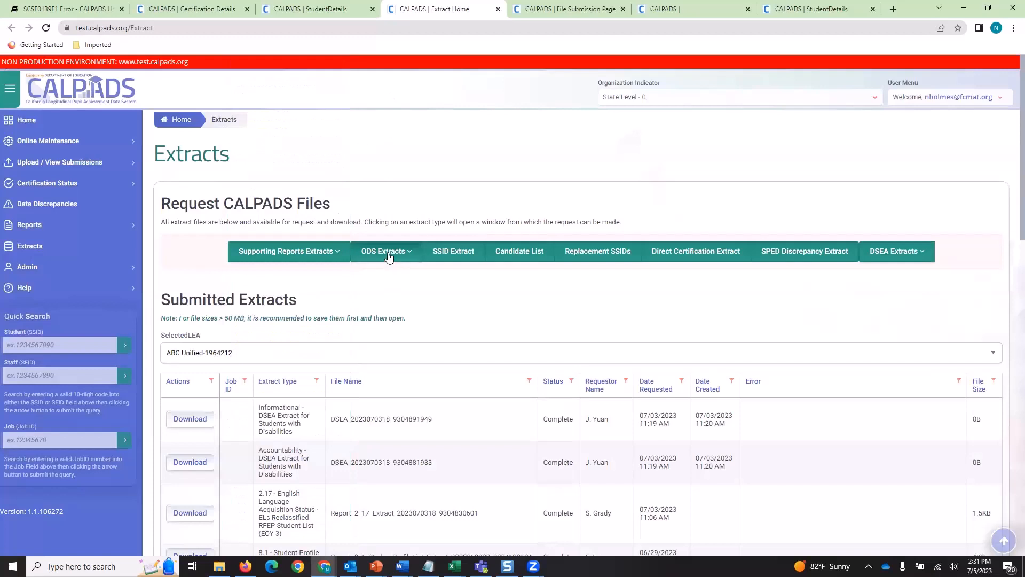
click(389, 262)
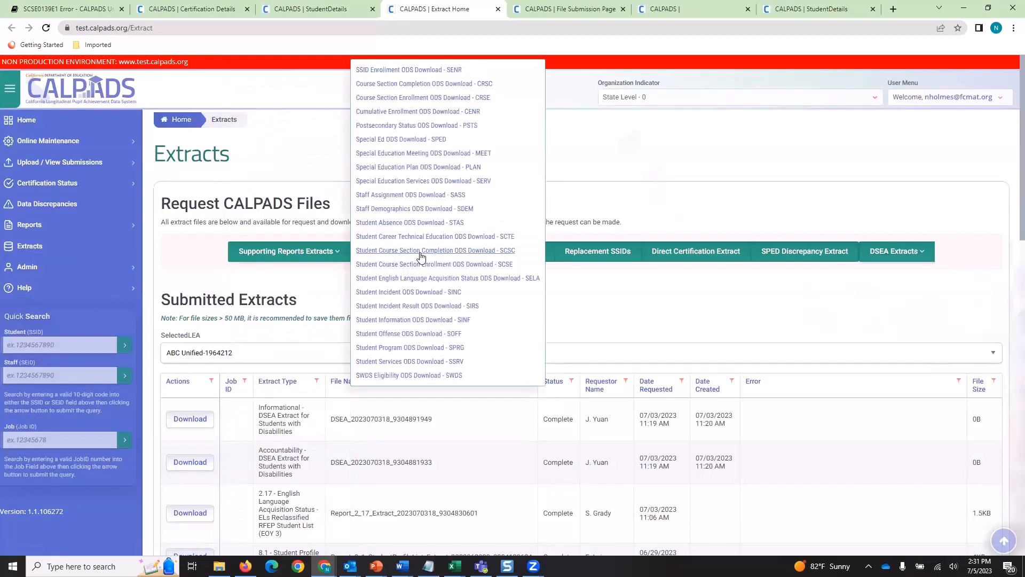
click(452, 253)
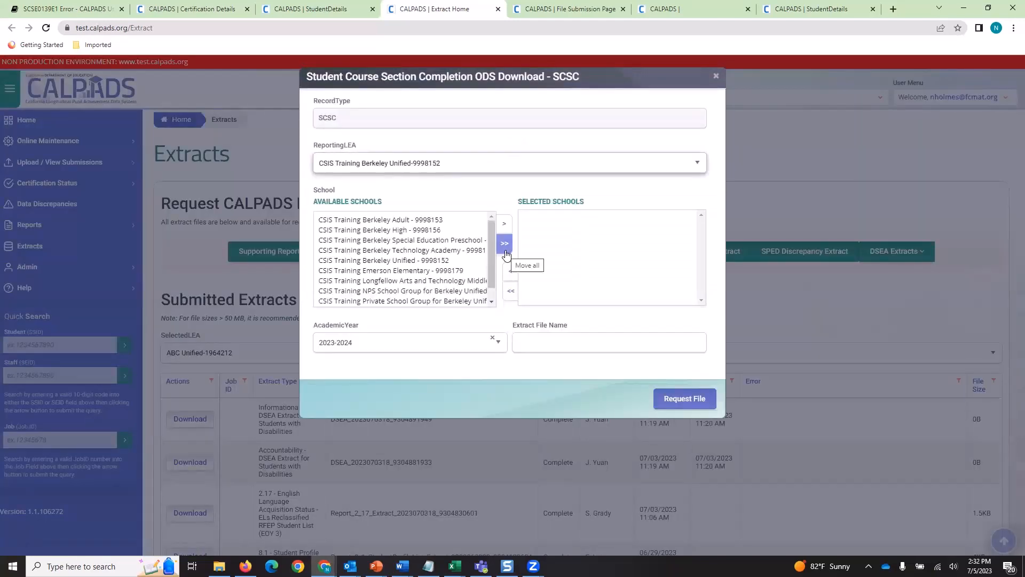
click(456, 260)
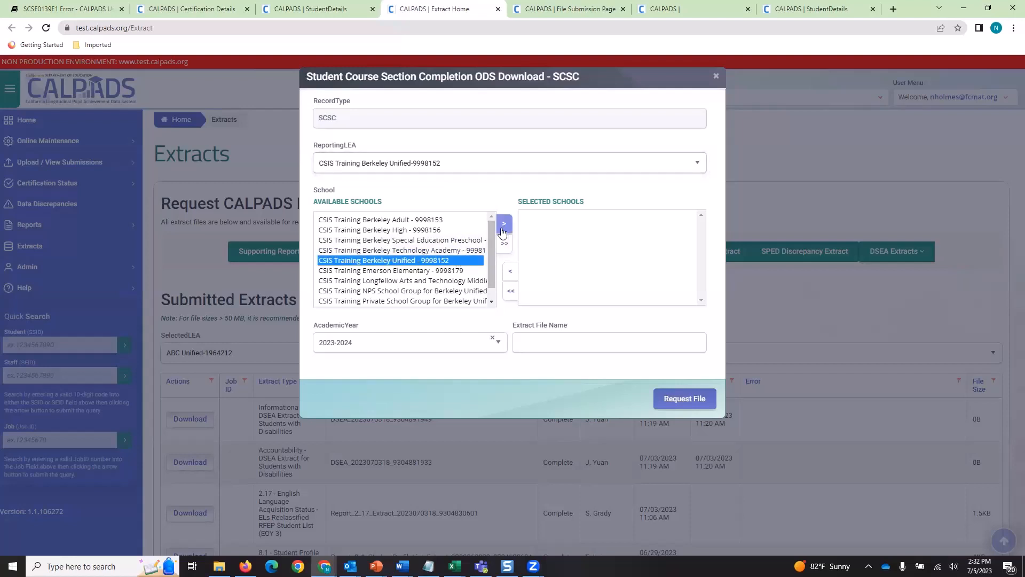
click(468, 235)
click(505, 227)
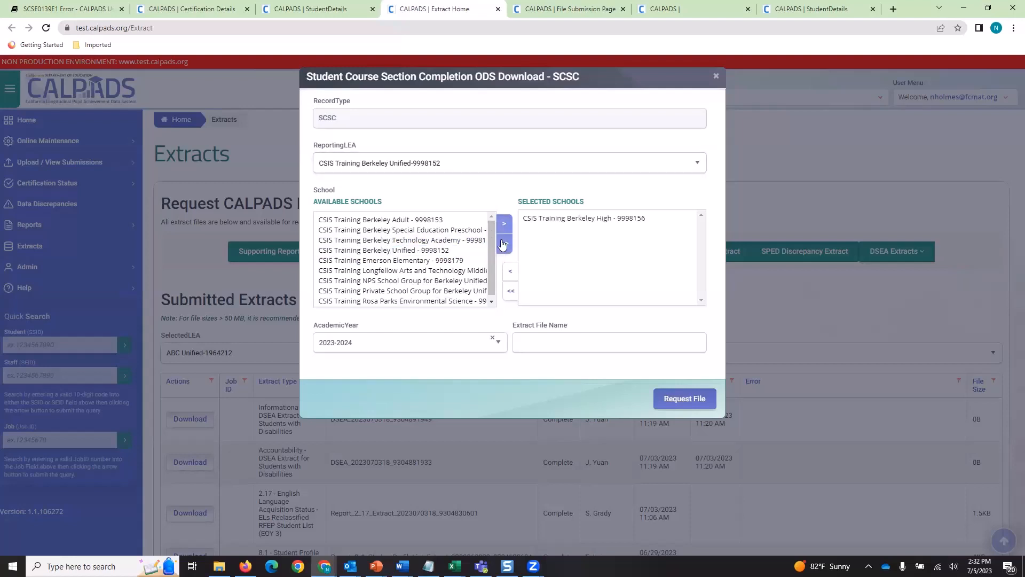
click(546, 223)
click(504, 243)
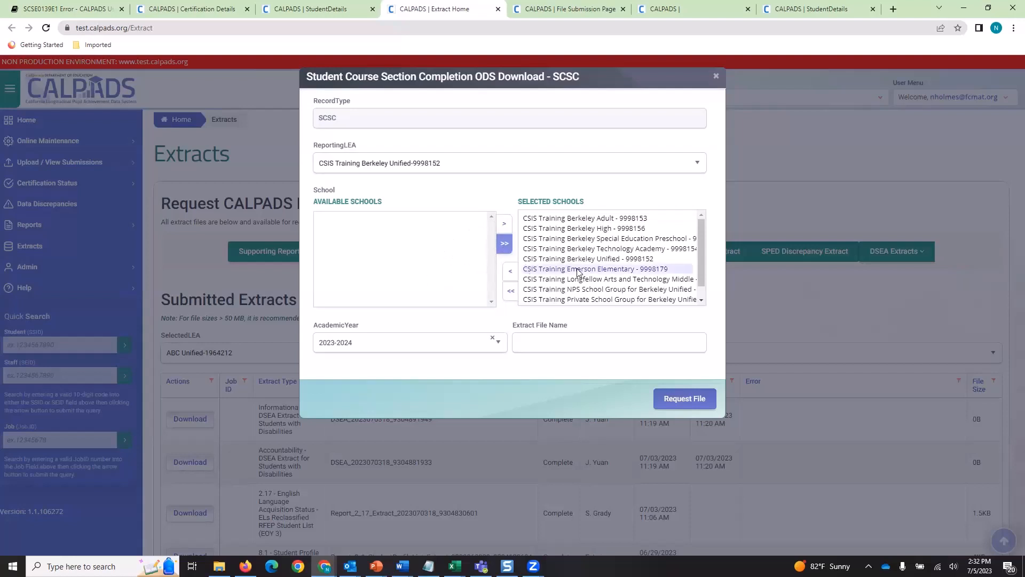
click(511, 290)
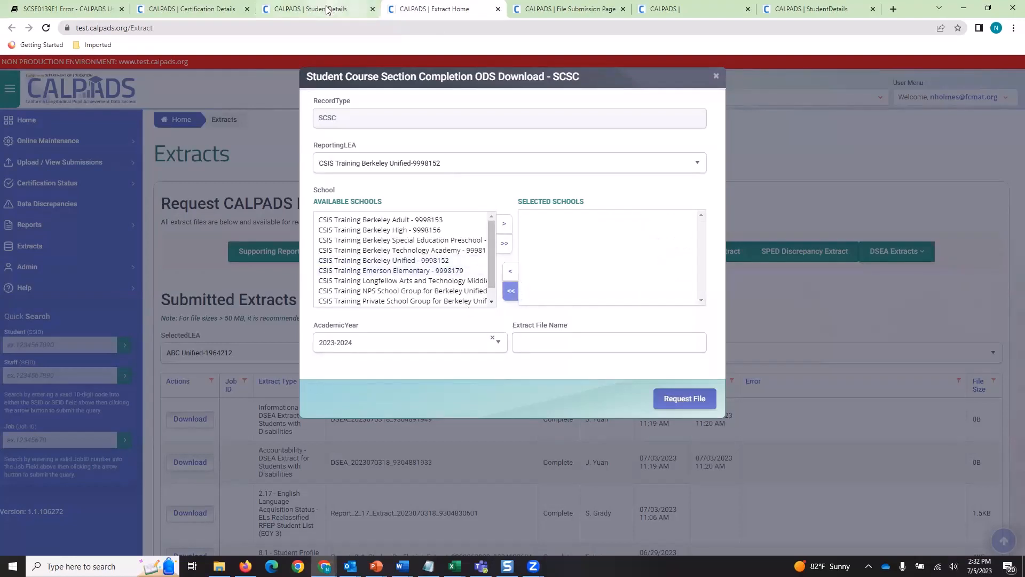
Step: Check the student's school of course delivery and request the SCSC extract for CSIS Training Berkeley High - 9998156
click(307, 10)
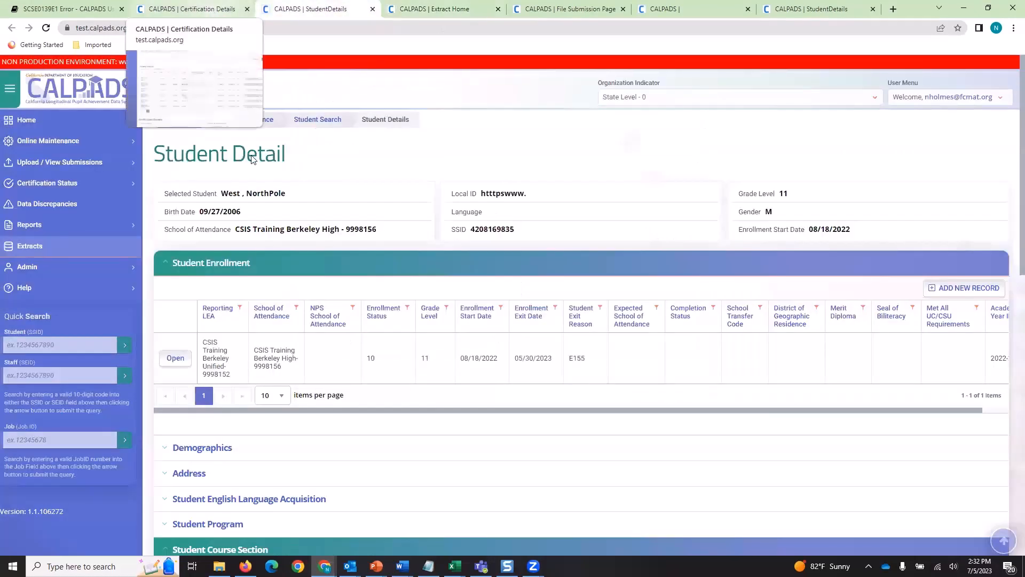
scroll(314, 342, down, 5)
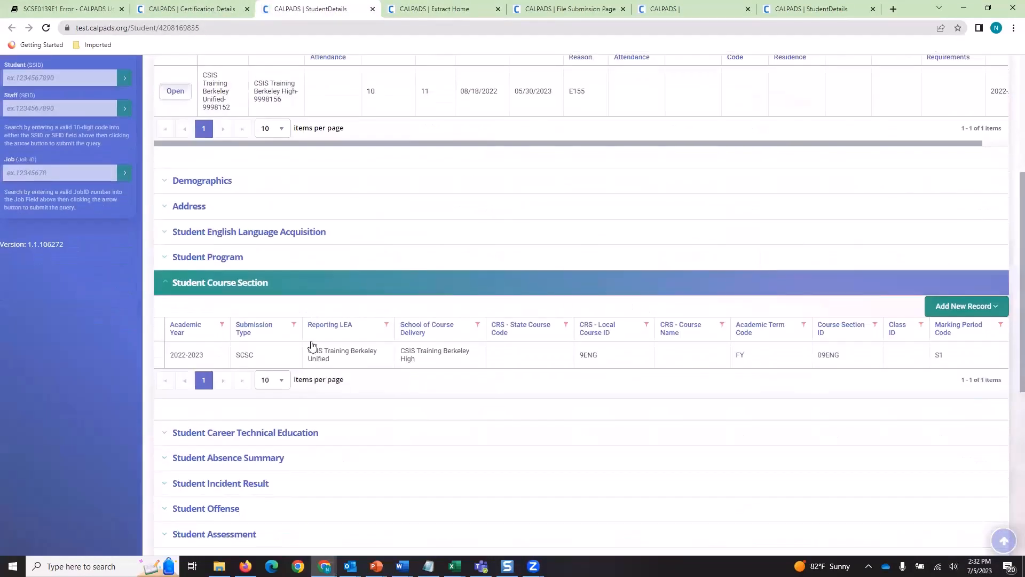
click(422, 9)
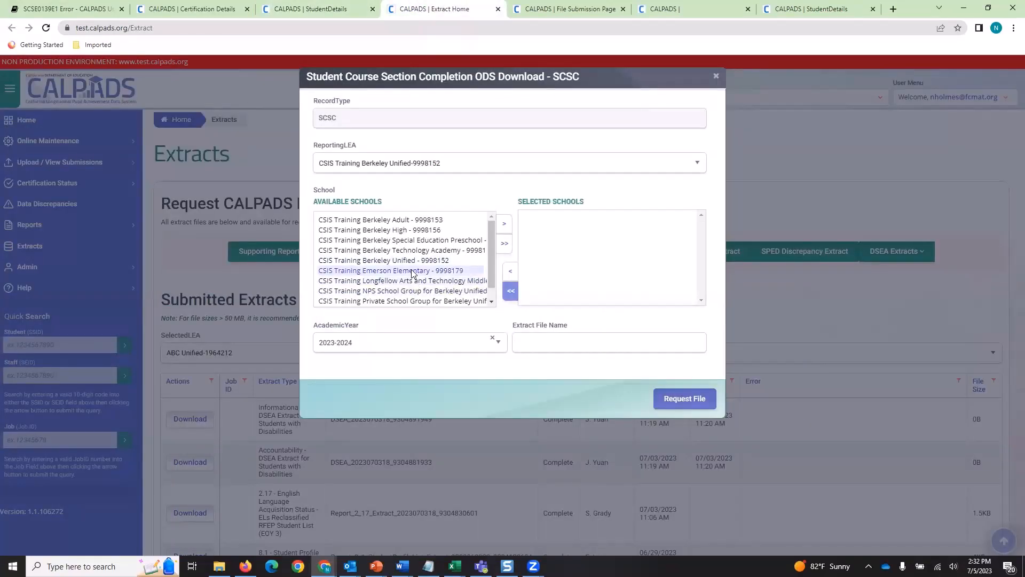
click(401, 230)
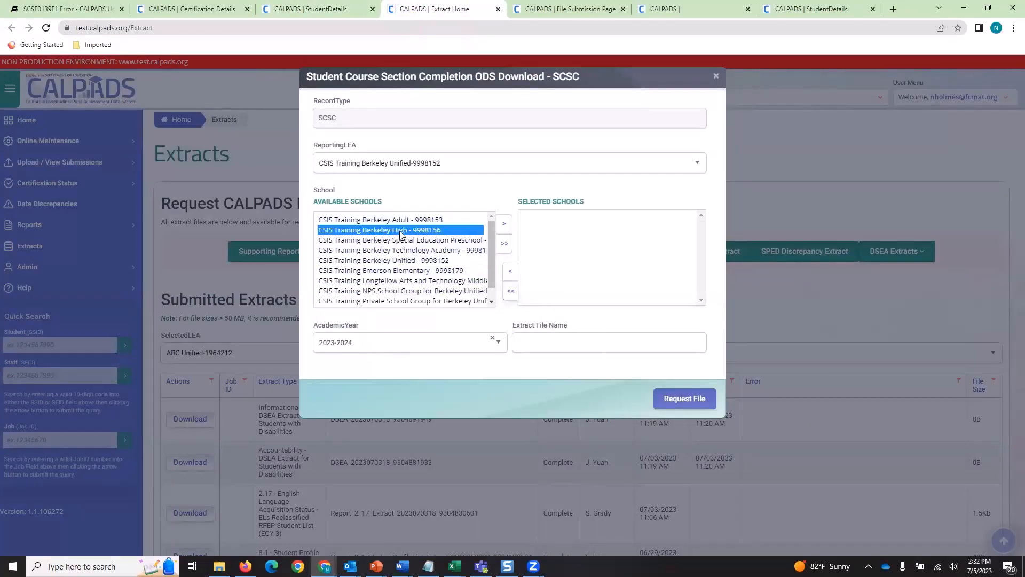
click(505, 228)
click(694, 402)
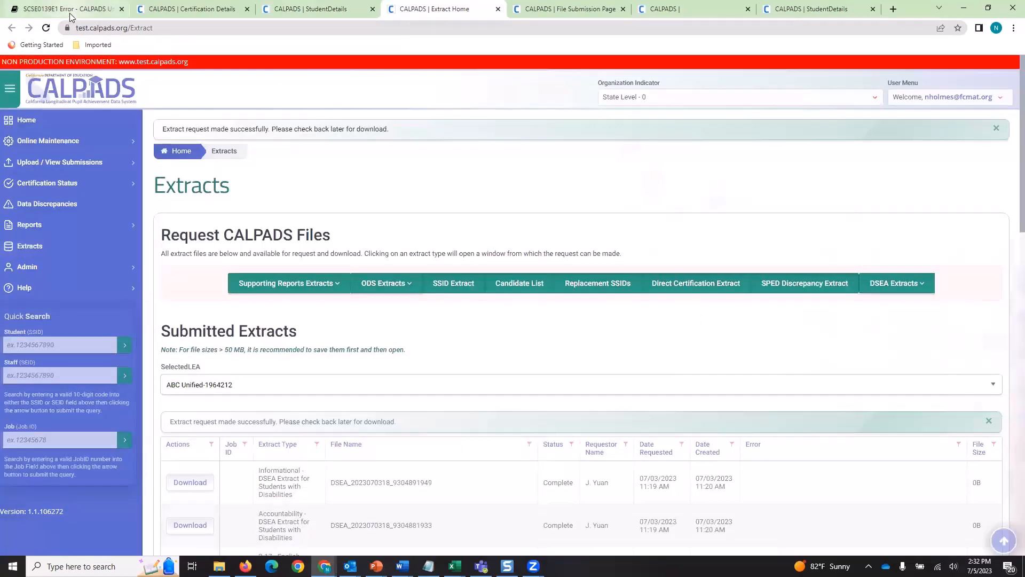
Step: Open the Batch File Templates page in the CALPADS documentation
click(70, 14)
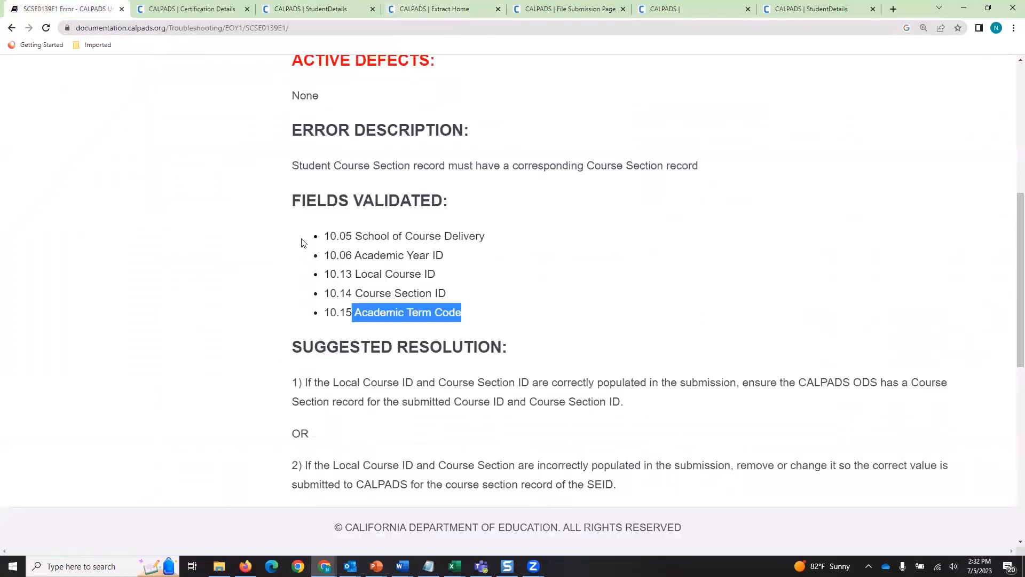
scroll(513, 243, up, 6)
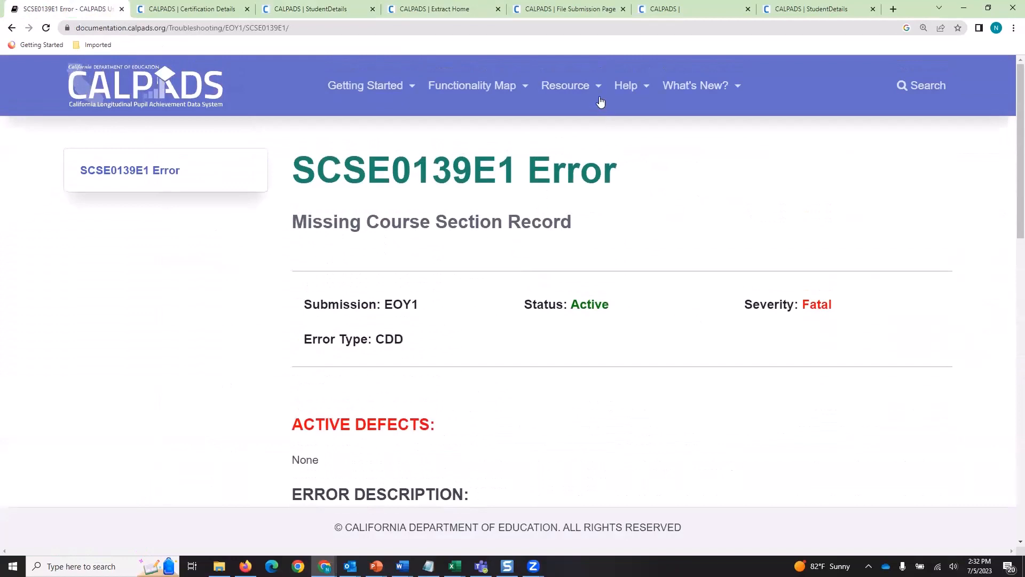
click(646, 91)
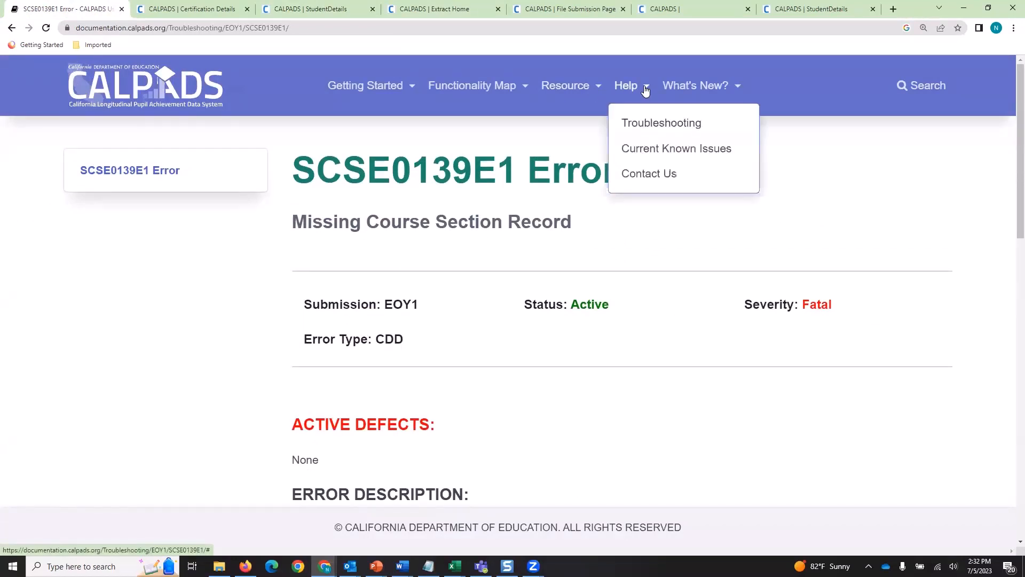
click(598, 90)
click(597, 129)
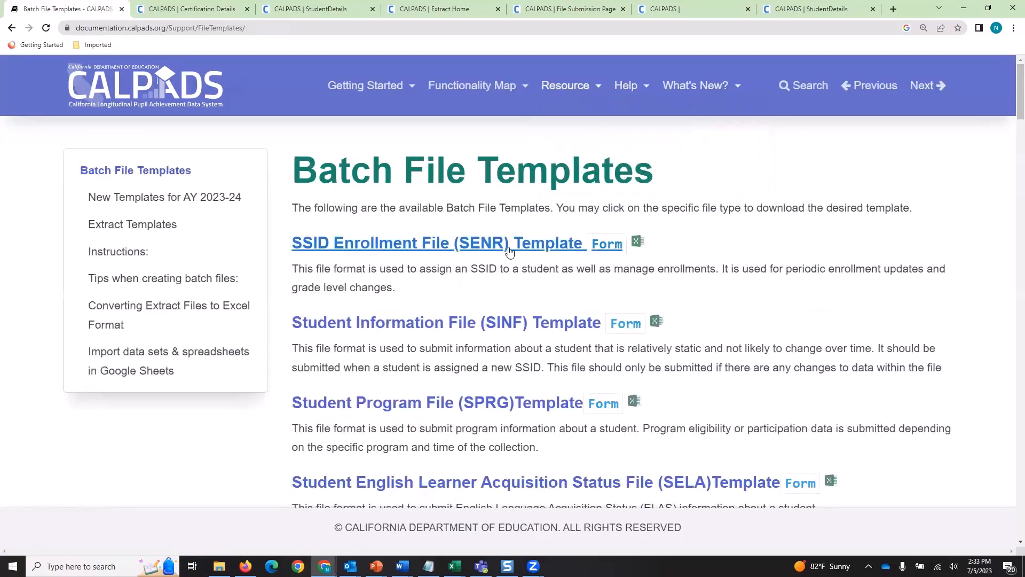
Step: Look through the course section and student course section file templates and the instructions for converting extract files to Excel format
scroll(479, 344, down, 15)
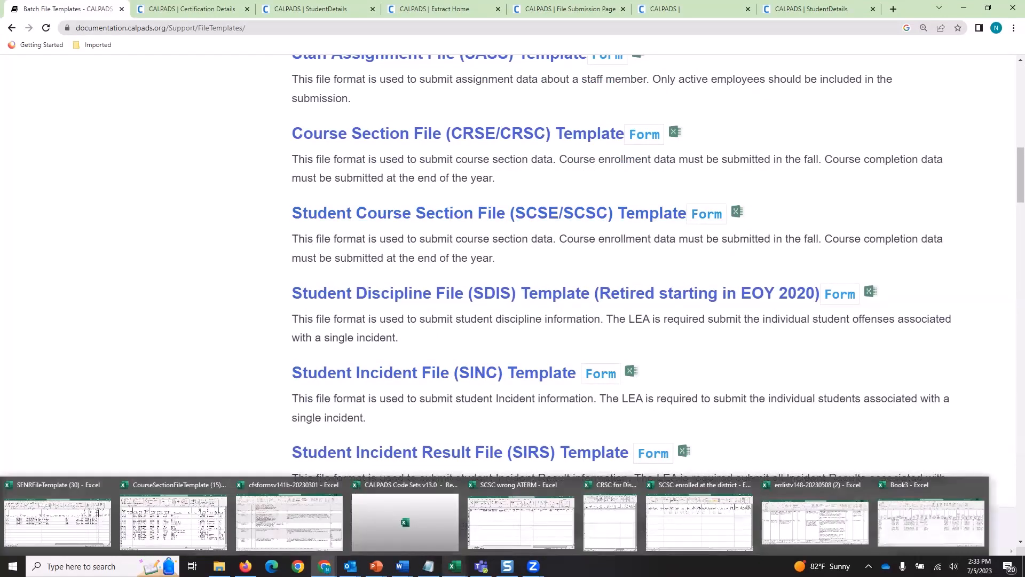
scroll(358, 264, up, 2)
scroll(357, 264, up, 12)
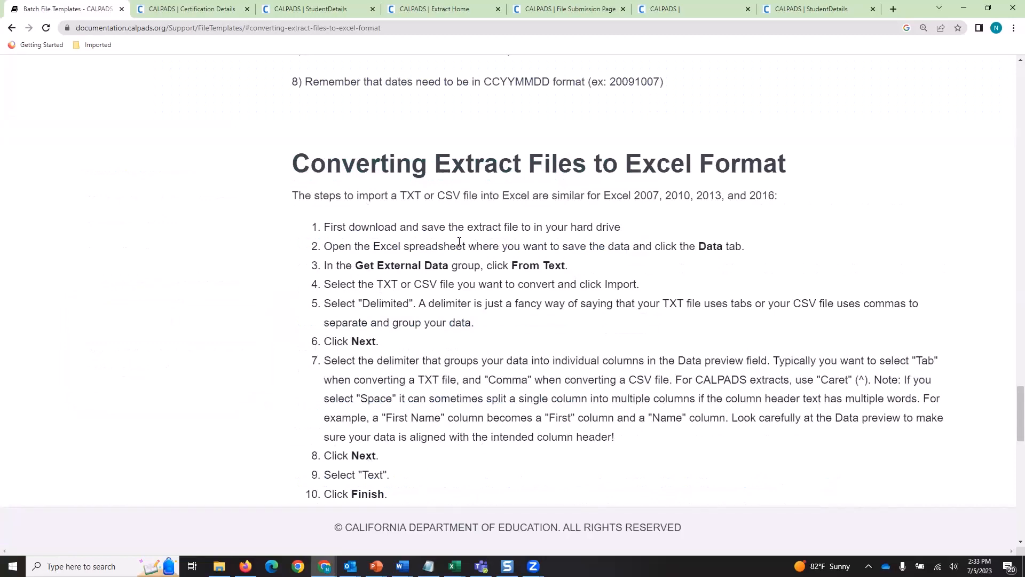
Step: Find the CSIS Training Channel through a Google search for "fcmat csis youtube" and open its Trouble Shooting Tips playlist on YouTube
scroll(459, 241, down, 3)
scroll(459, 240, up, 5)
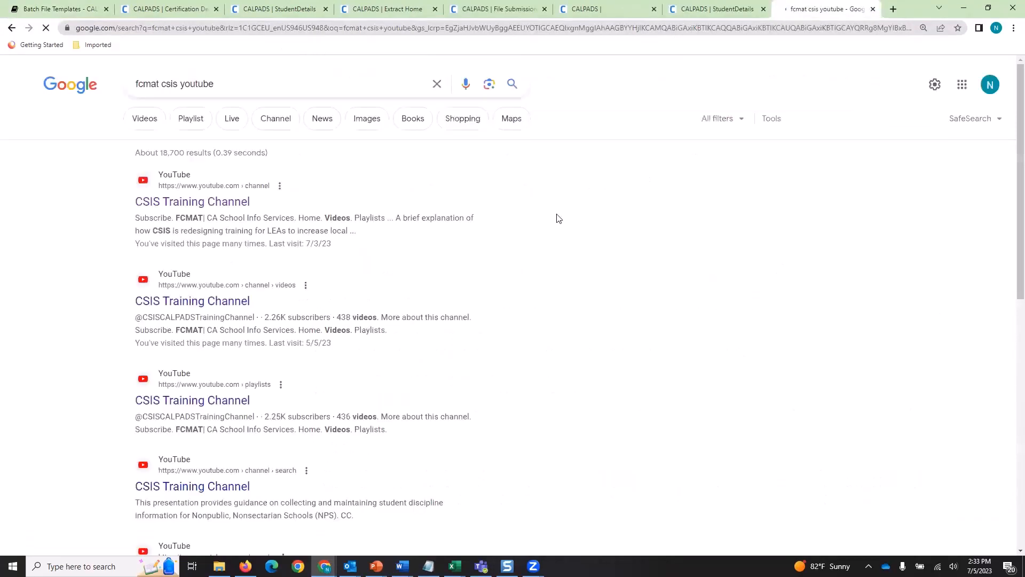
click(224, 204)
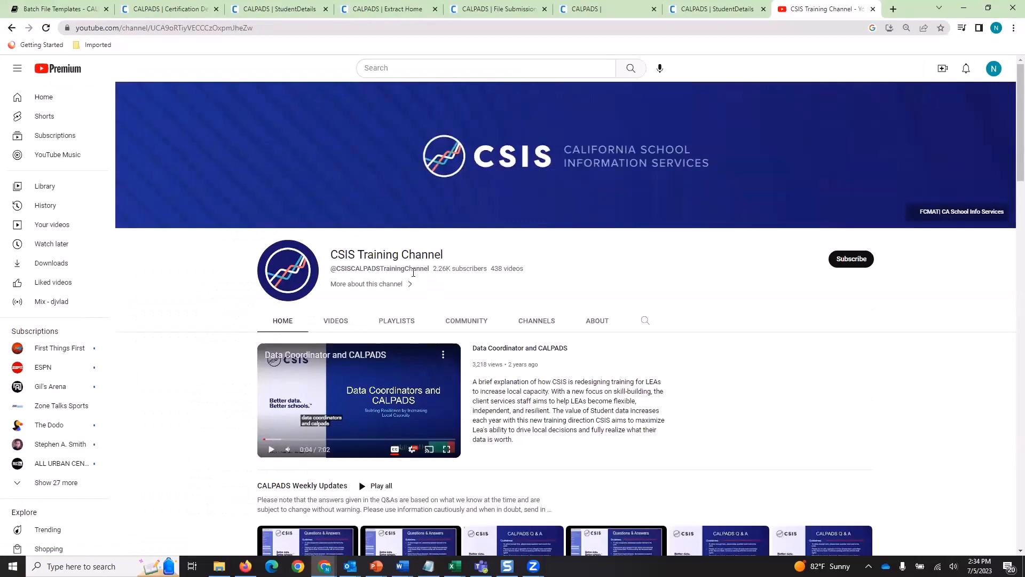
click(404, 322)
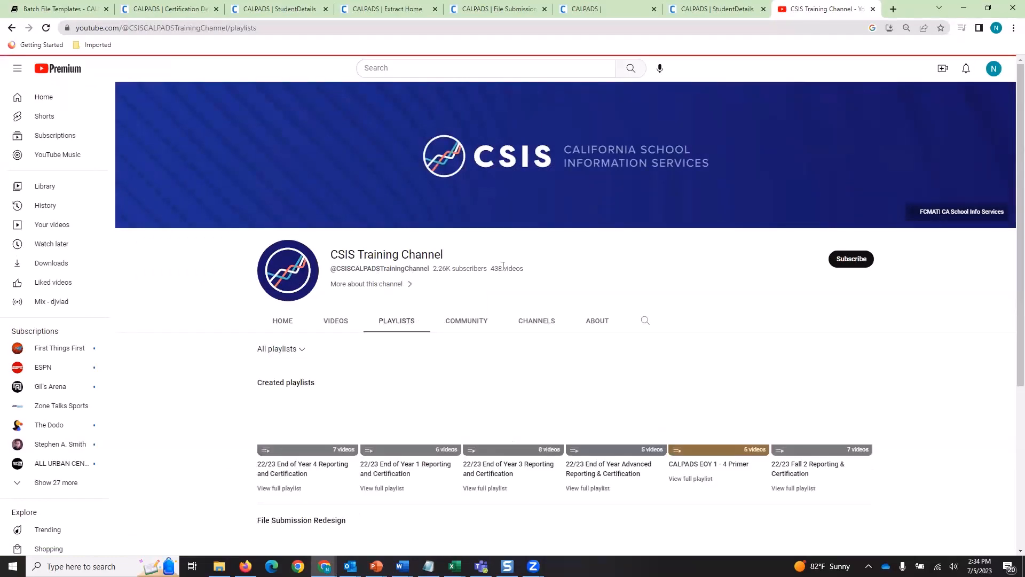
scroll(606, 427, down, 5)
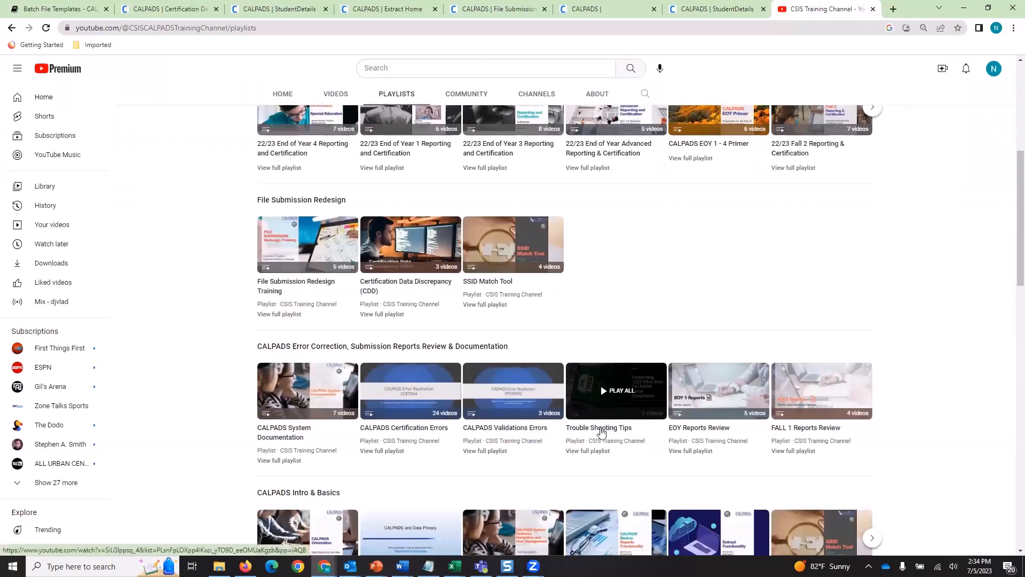
click(601, 428)
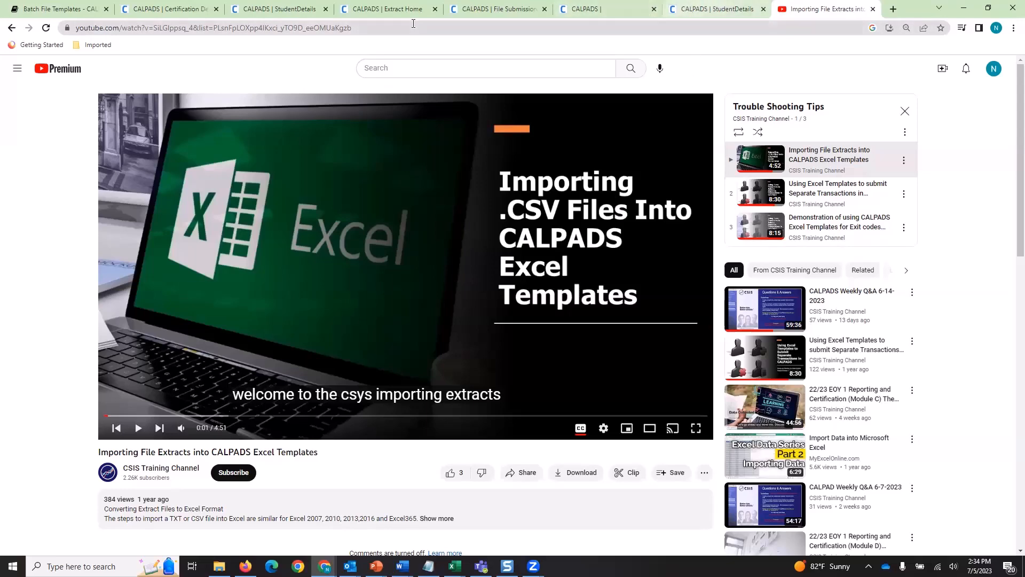
Step: Return to the student's course section record in CALPADS and bring up the SCSC wrong ATERM workbook in Excel
click(376, 16)
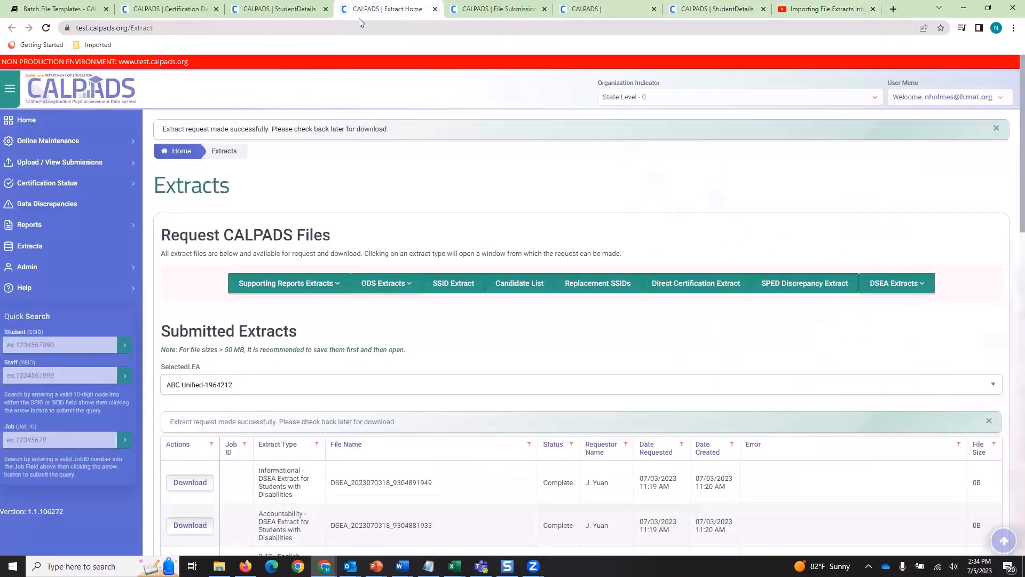
click(315, 13)
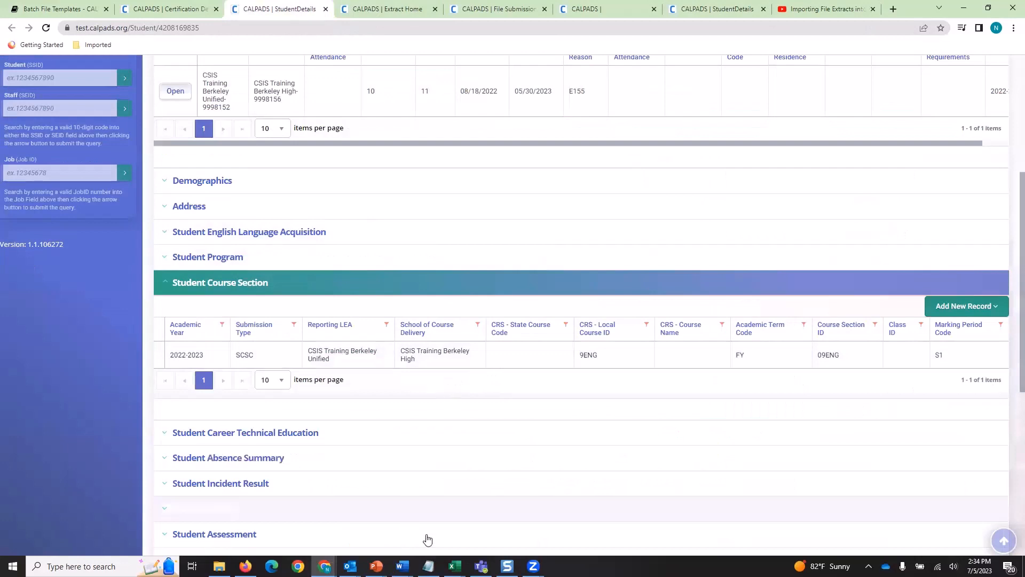
mouse_move(455, 566)
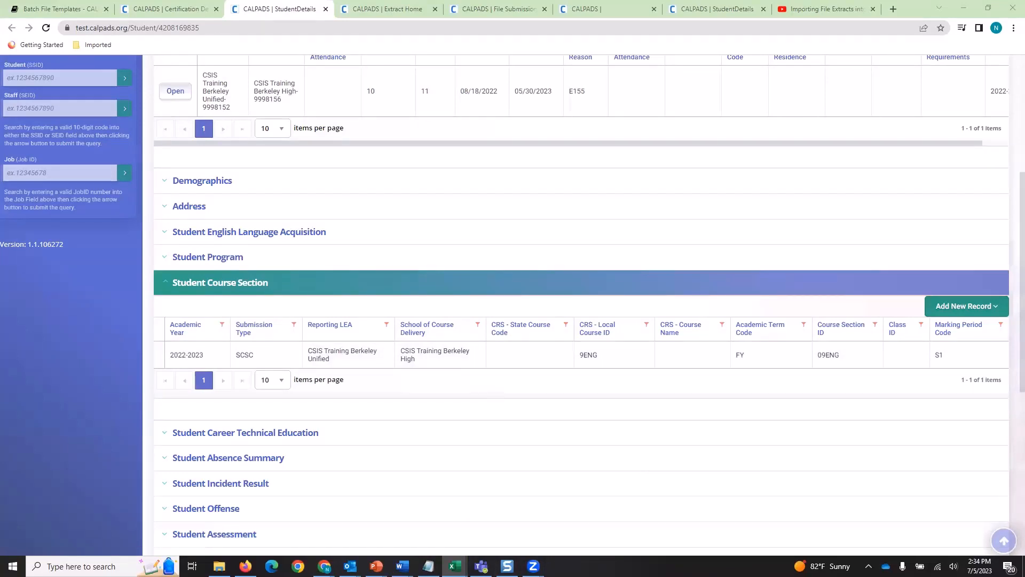
key(alt+Tab)
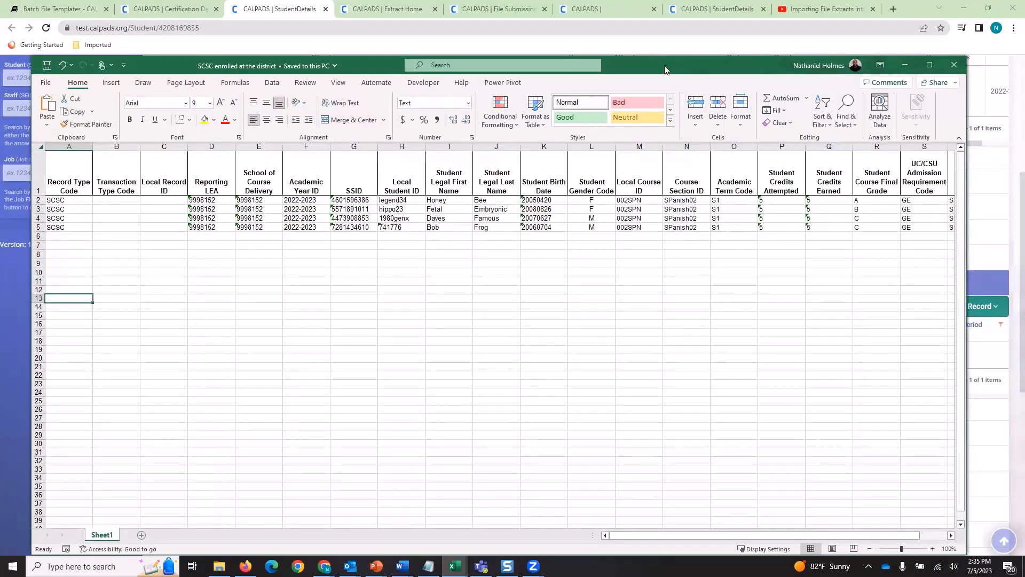
key(alt+Tab)
key(alt+Tab)
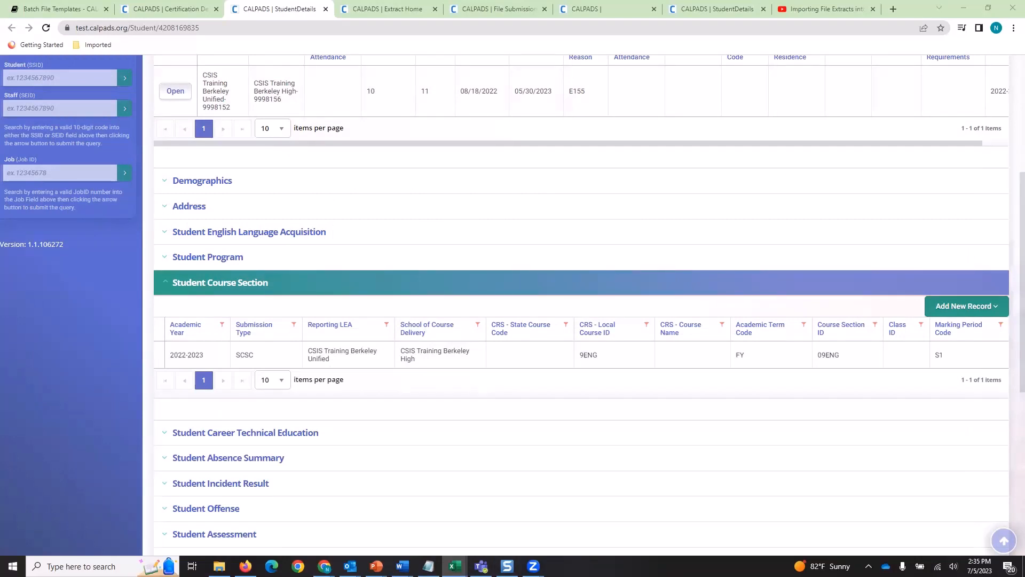
mouse_move(573, 463)
mouse_down()
mouse_move(536, 464)
mouse_move(562, 461)
mouse_up()
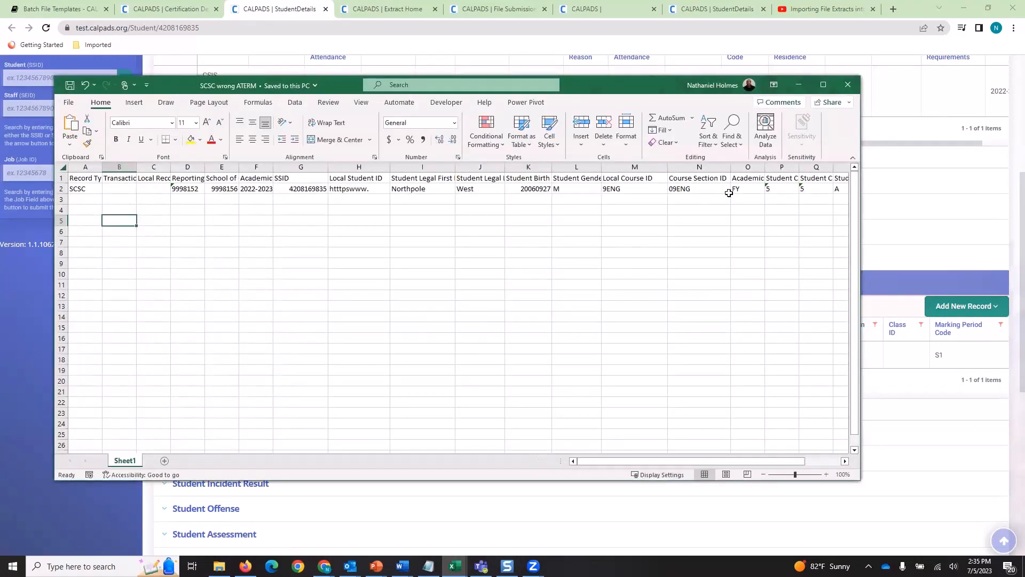
Step: Try to replace the Academic Term Code in cell O2 after checking the 9ENG course sections' term codes in CALPADS
click(745, 188)
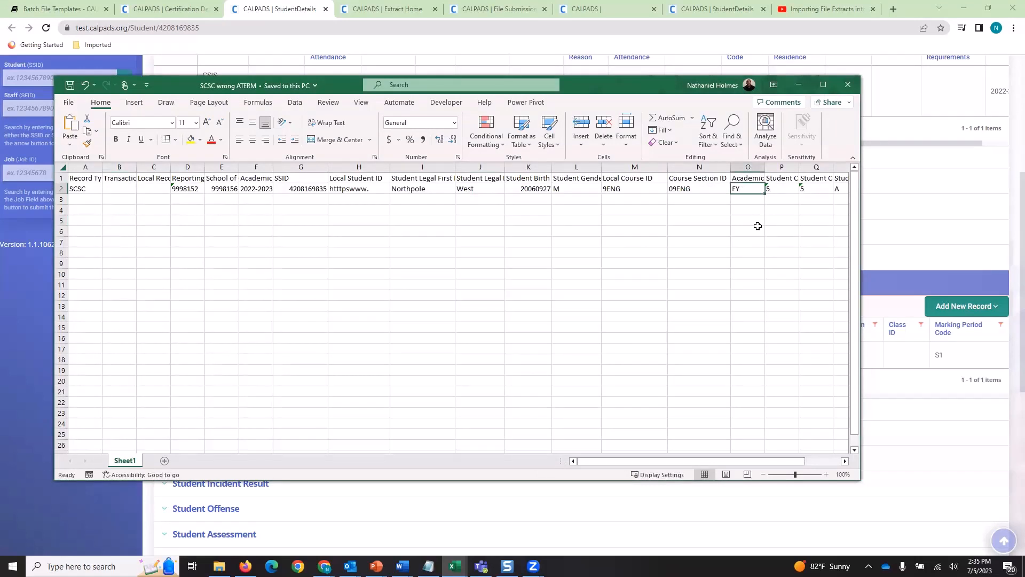
key(BackSpace)
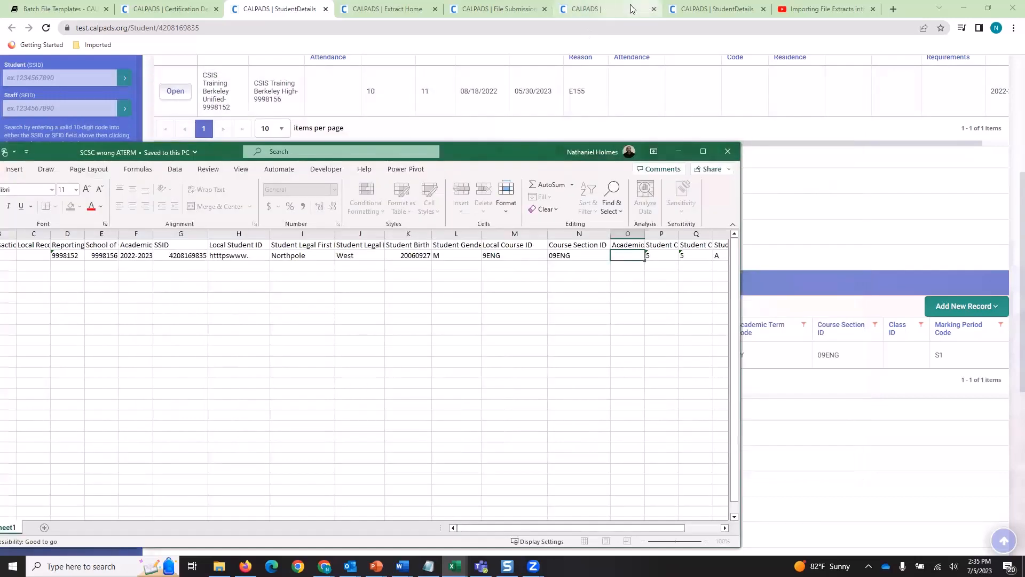
click(613, 12)
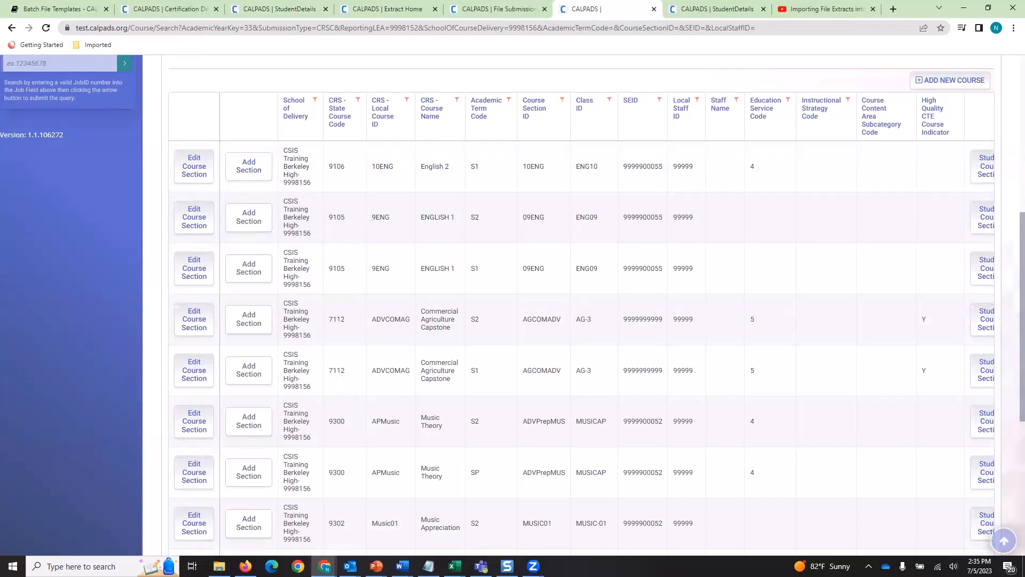
key(alt+Tab)
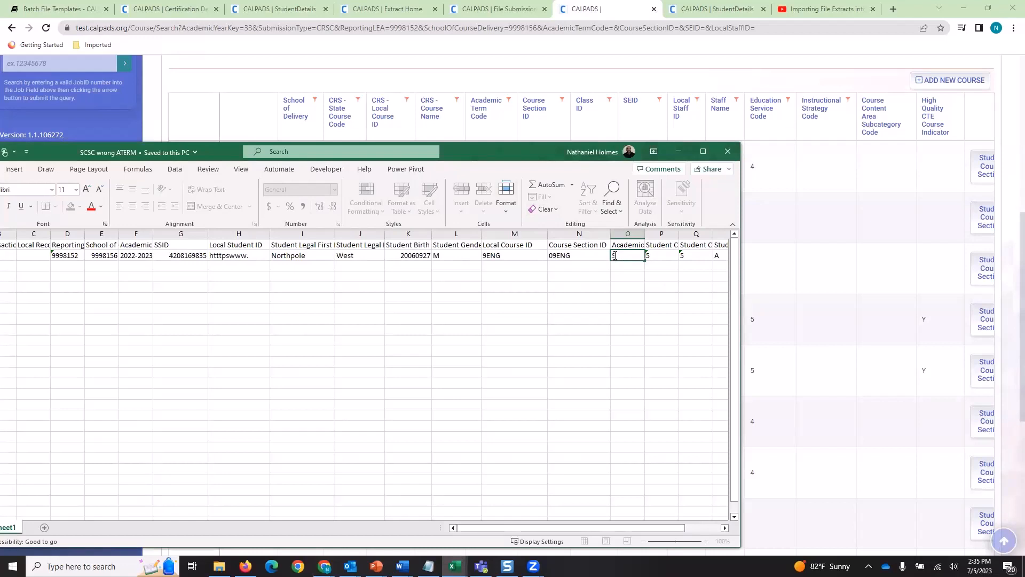
text(@)
drag(507, 158, 0, 95)
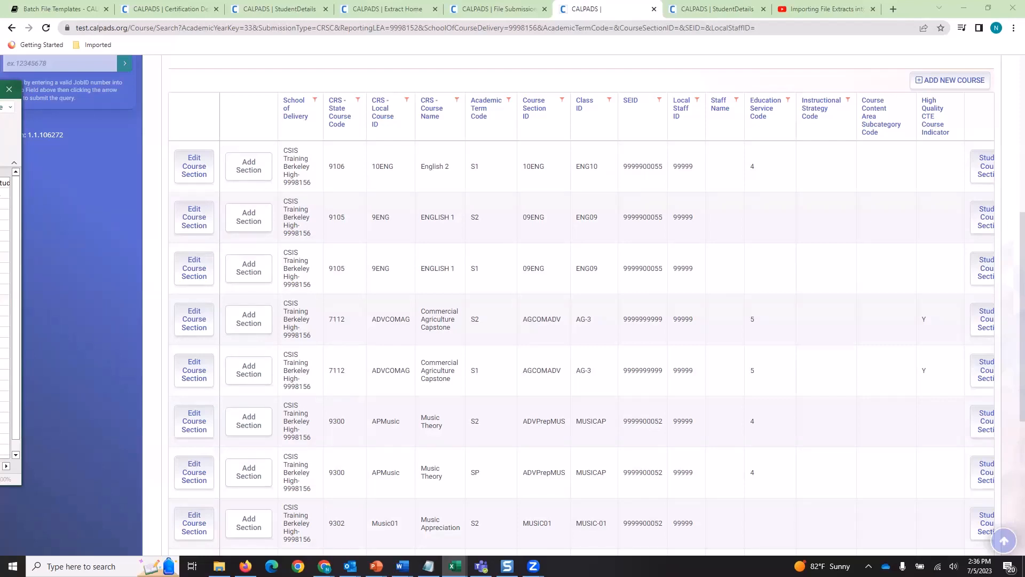
Step: Enter D as the Transaction Type Code of the 9ENG record in the SCSC wrong ATERM workbook
drag(1, 89, 0, 89)
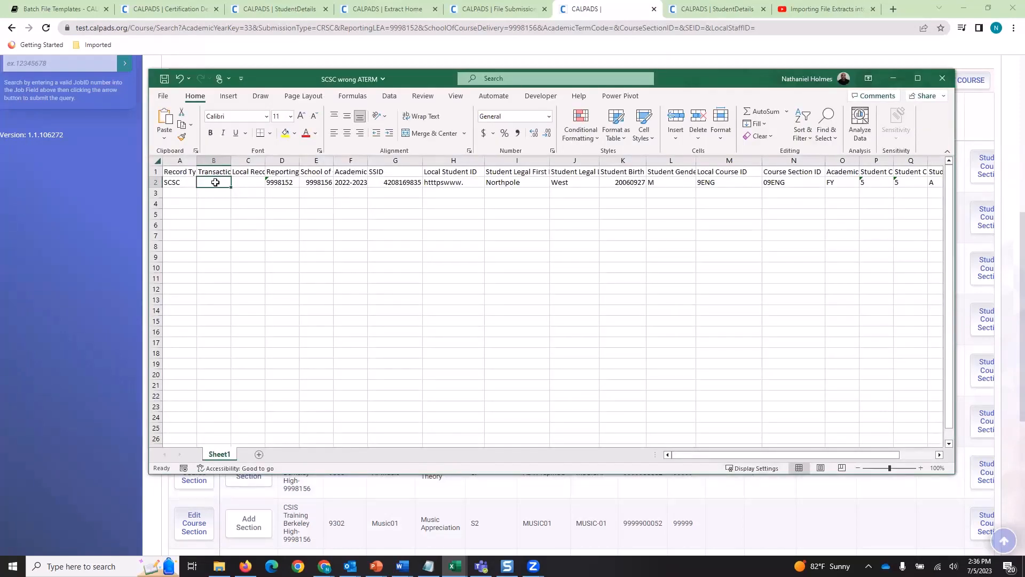
text(D)
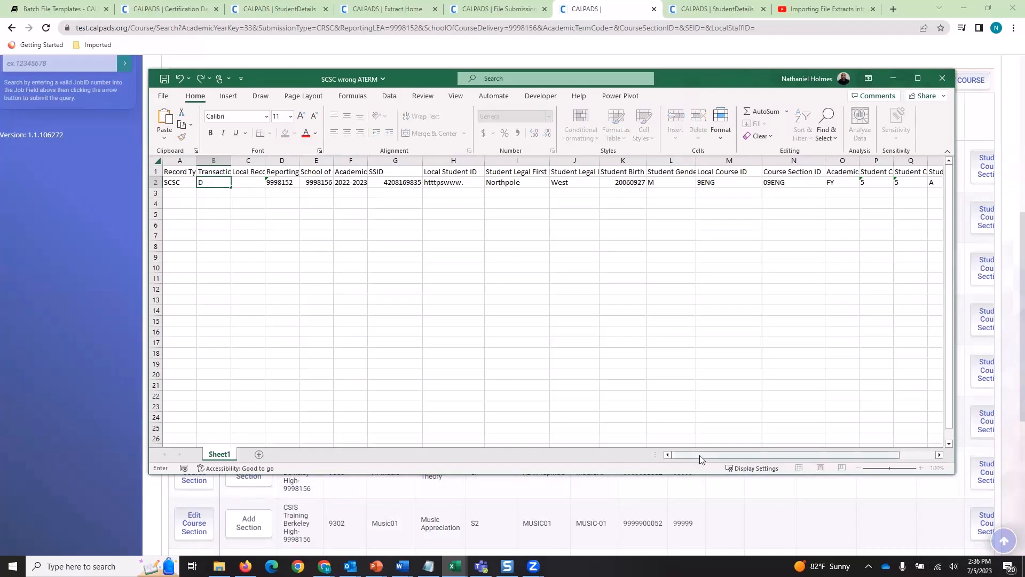
drag(702, 459, 618, 445)
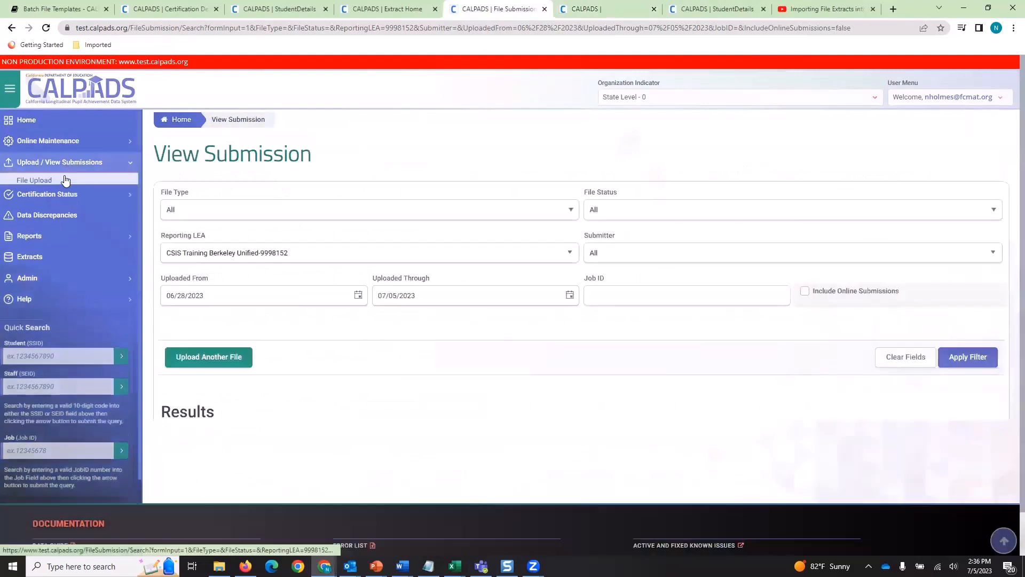
Step: Upload the SCSC wrong ATERM workbook from Downloads to CALPADS with the file type Student Course Section Completion-SCSC
click(50, 183)
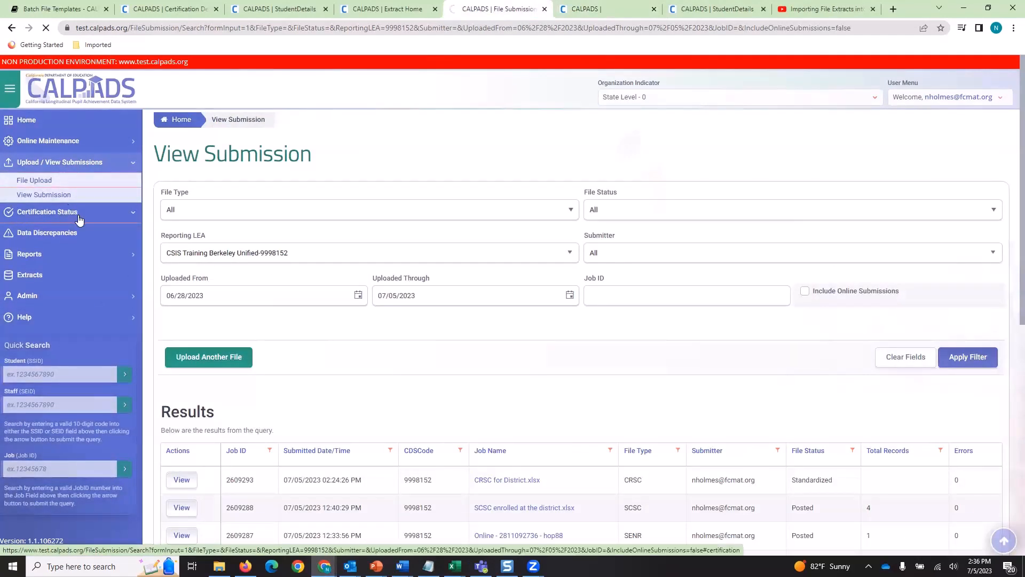
click(435, 225)
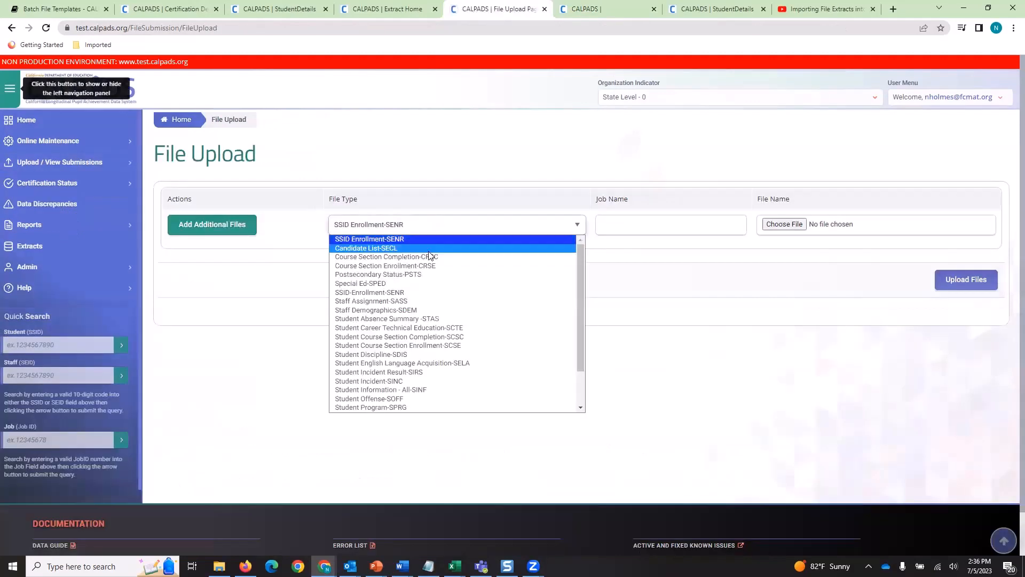
click(448, 336)
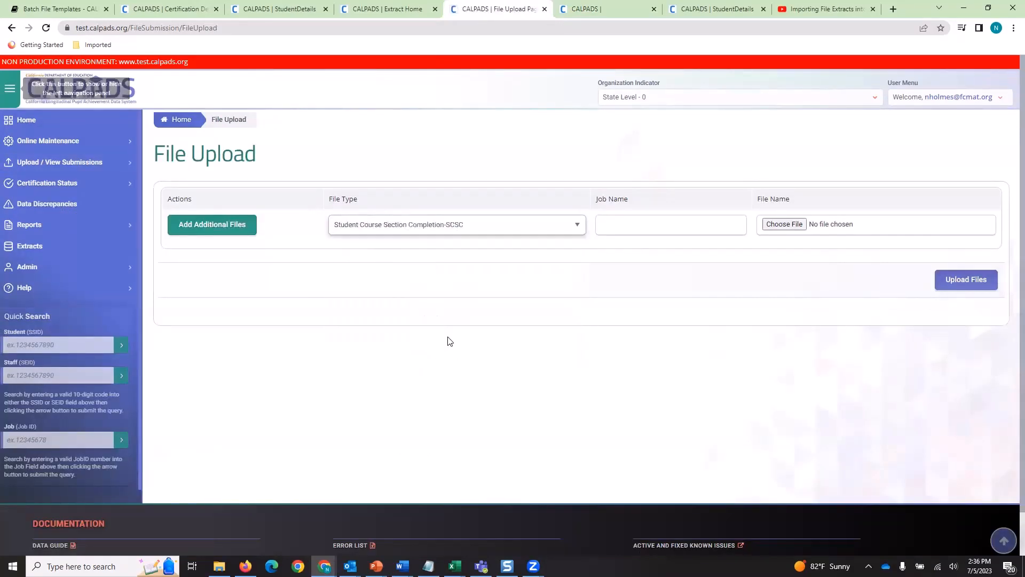
click(769, 224)
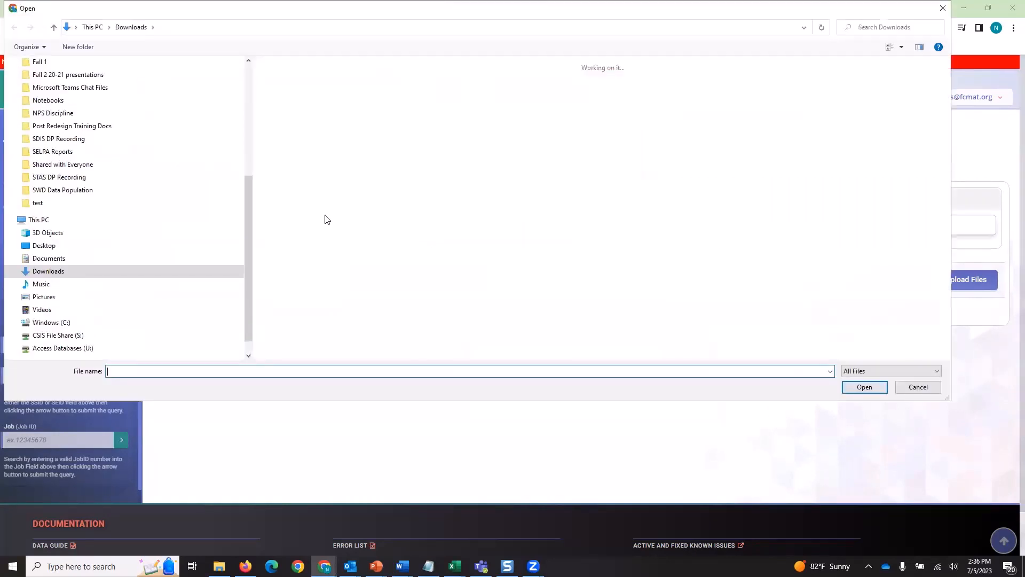
drag(247, 197, 247, 84)
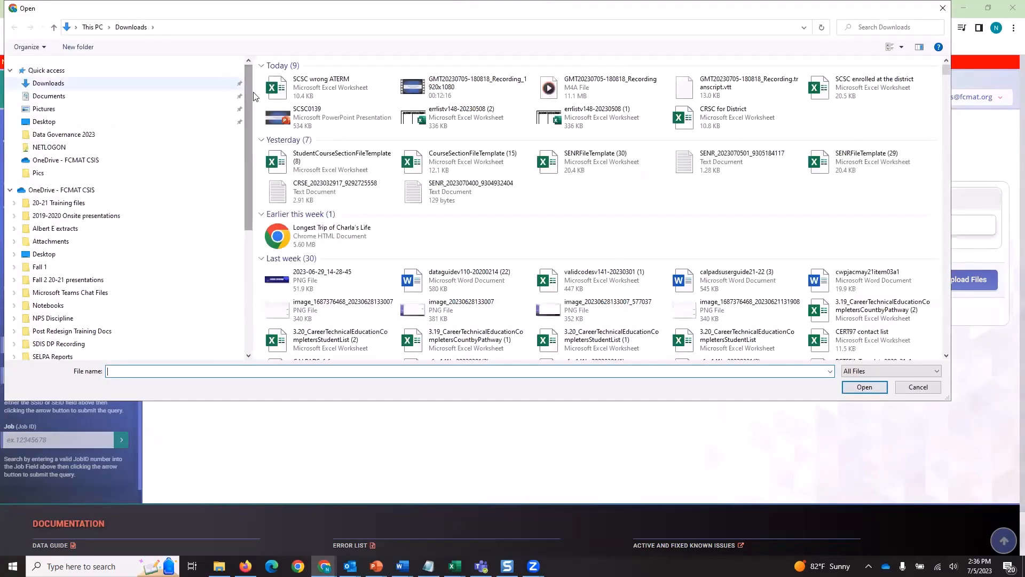
click(112, 84)
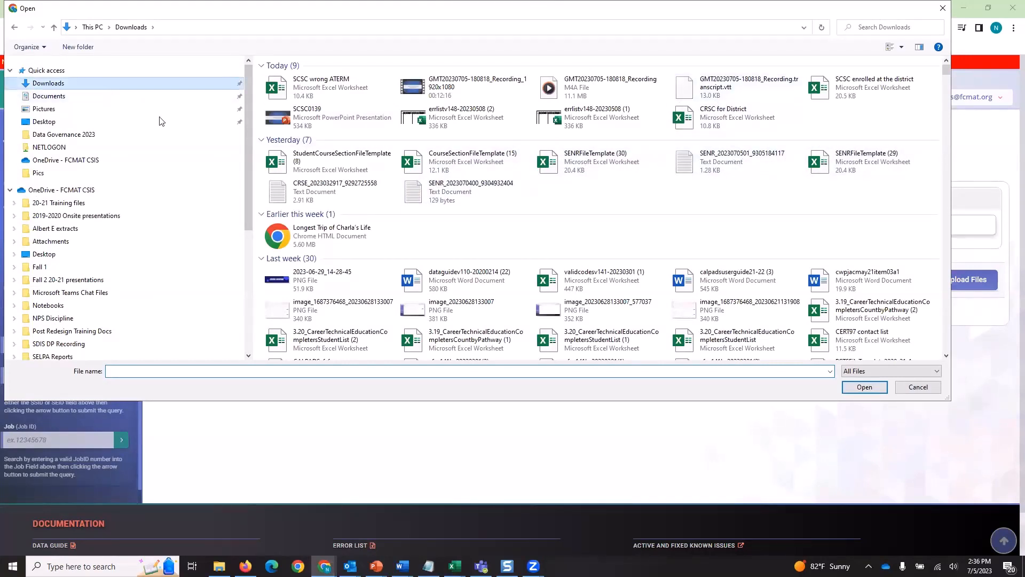
click(321, 83)
click(845, 386)
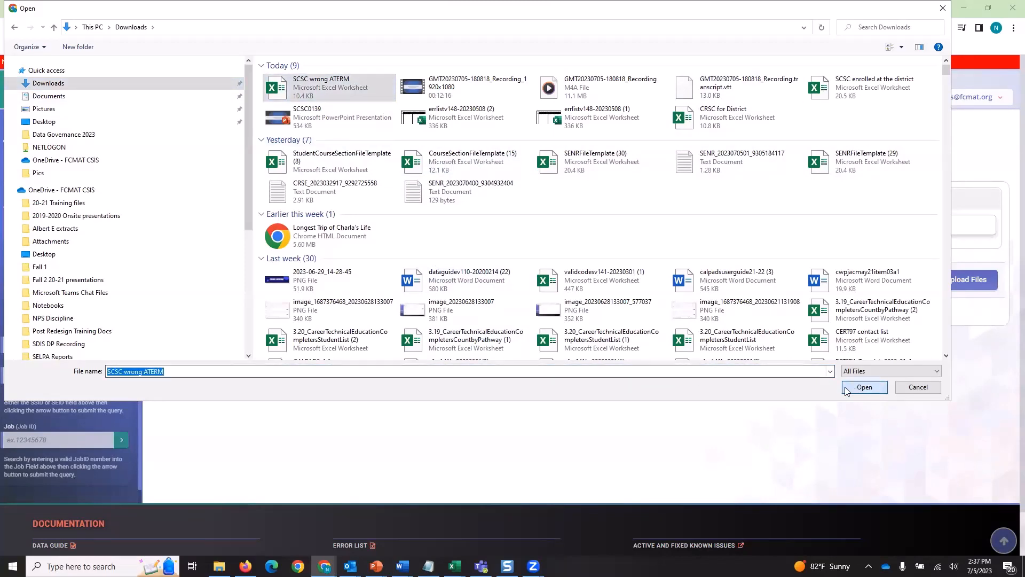
click(957, 282)
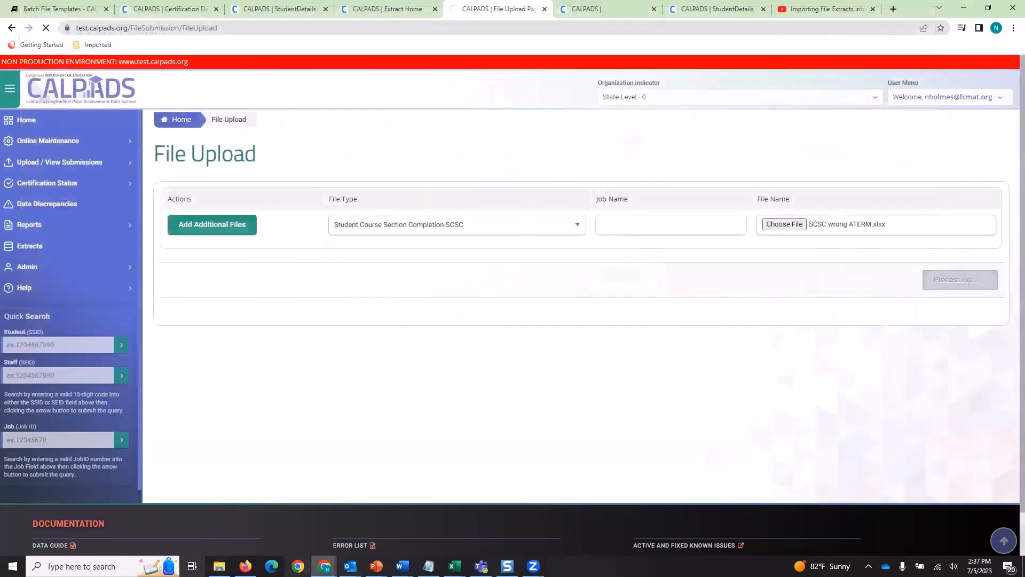
Step: Switch back to the SCSC wrong ATERM workbook in Excel and clear the record's Academic Term Code in cell O2
key(alt+Tab)
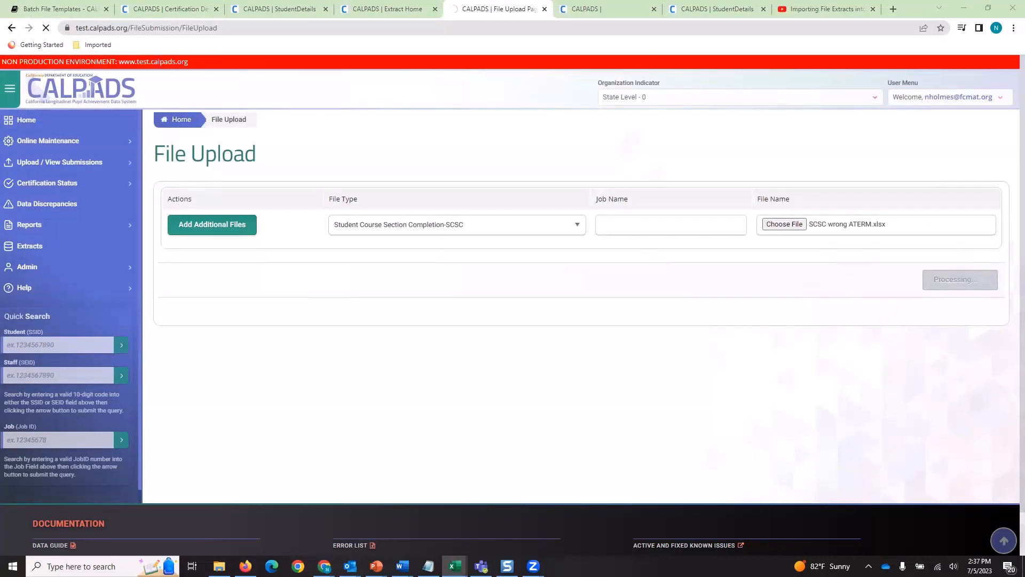
click(796, 166)
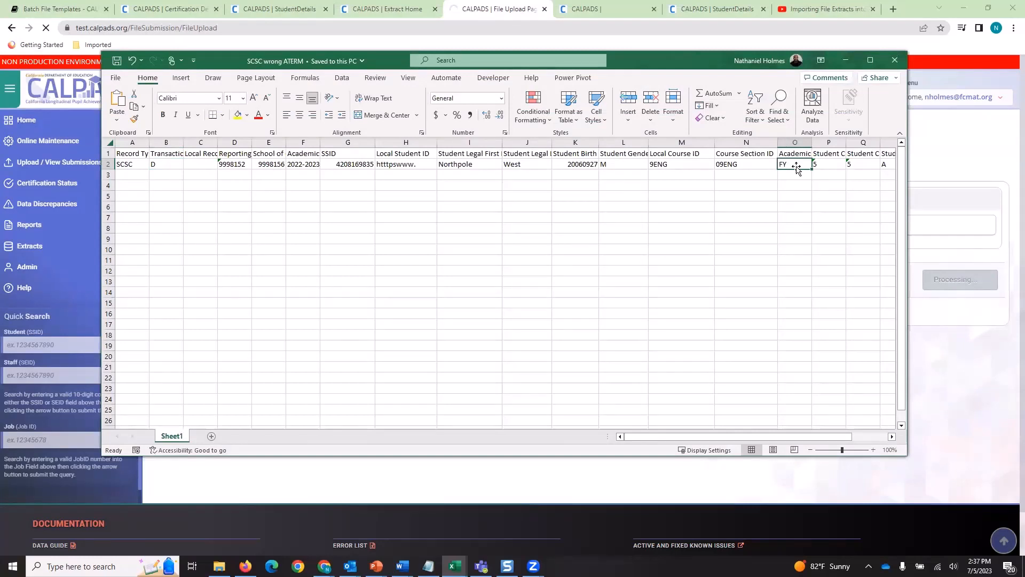
key(BackSpace)
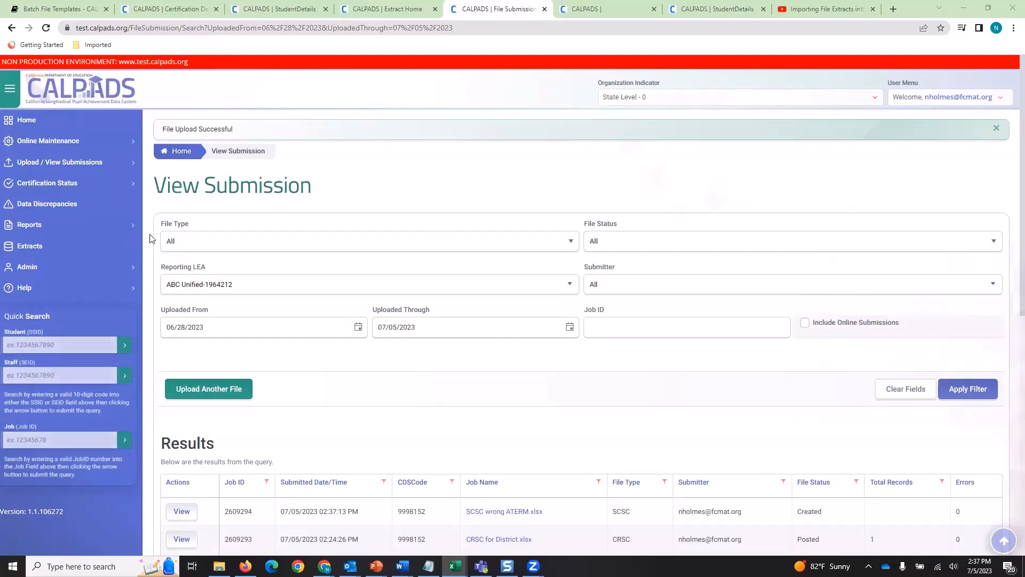
Step: Upload the SCSC Corrected ATERM workbook from Downloads with the file type Student Course Section Completion-SCSC and view its submission entry
click(209, 389)
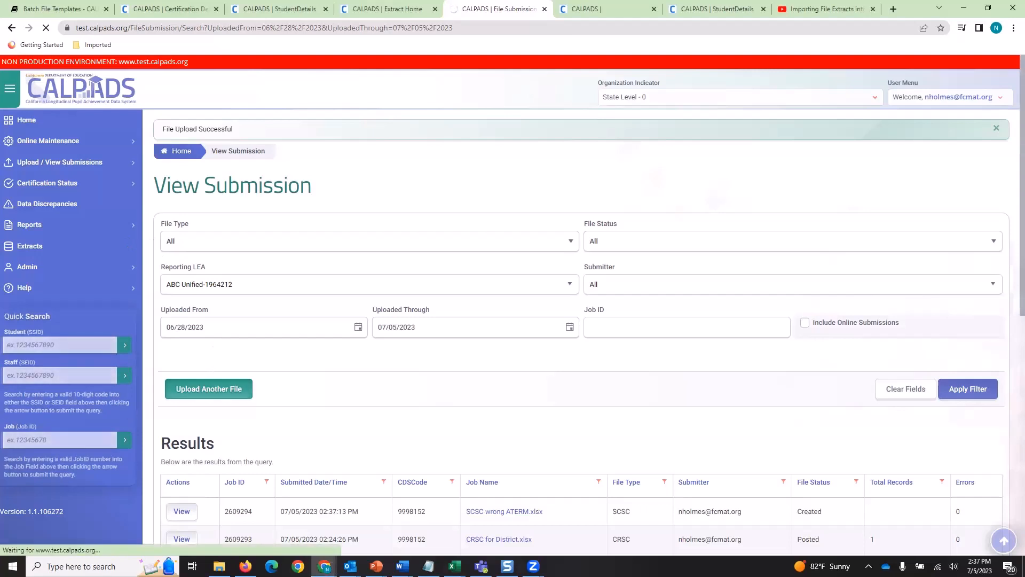
click(454, 225)
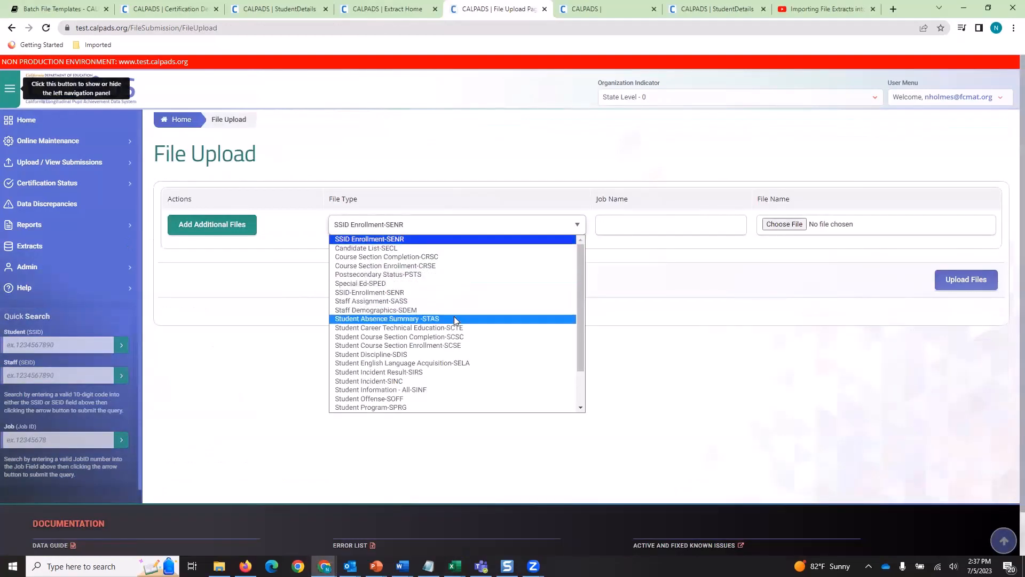
click(458, 336)
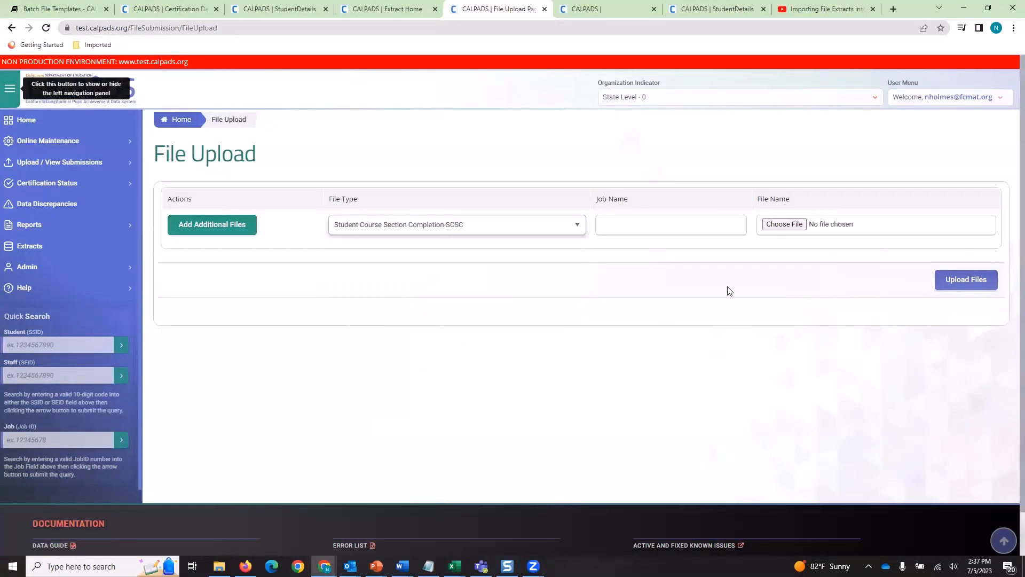
click(783, 225)
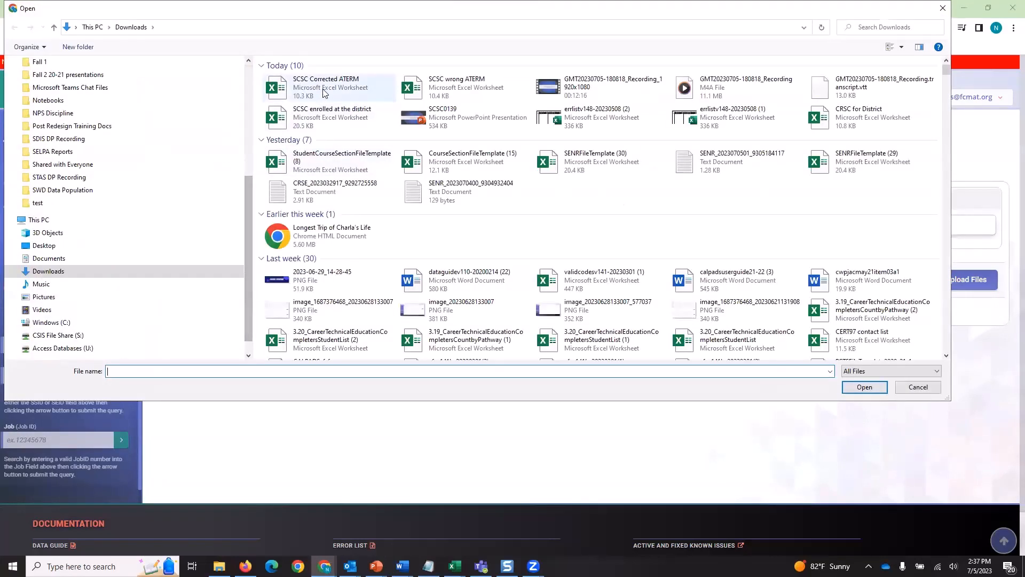
click(324, 91)
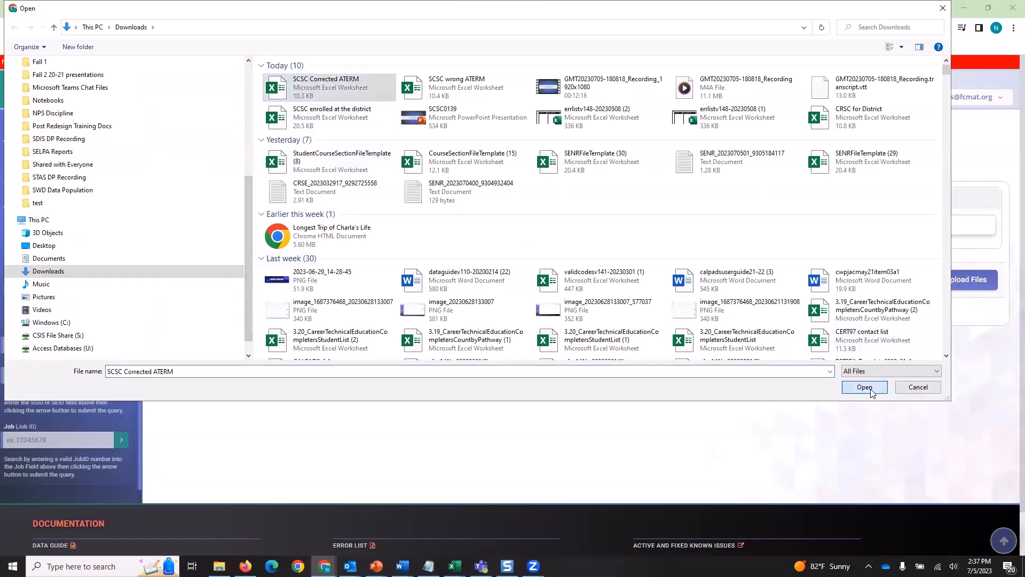
click(880, 391)
click(956, 283)
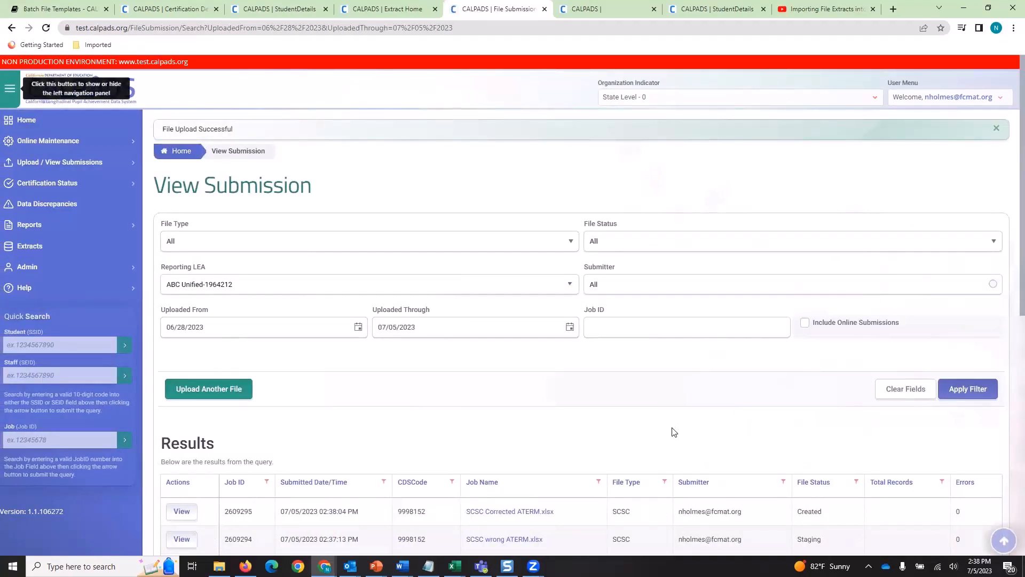
scroll(674, 431, down, 2)
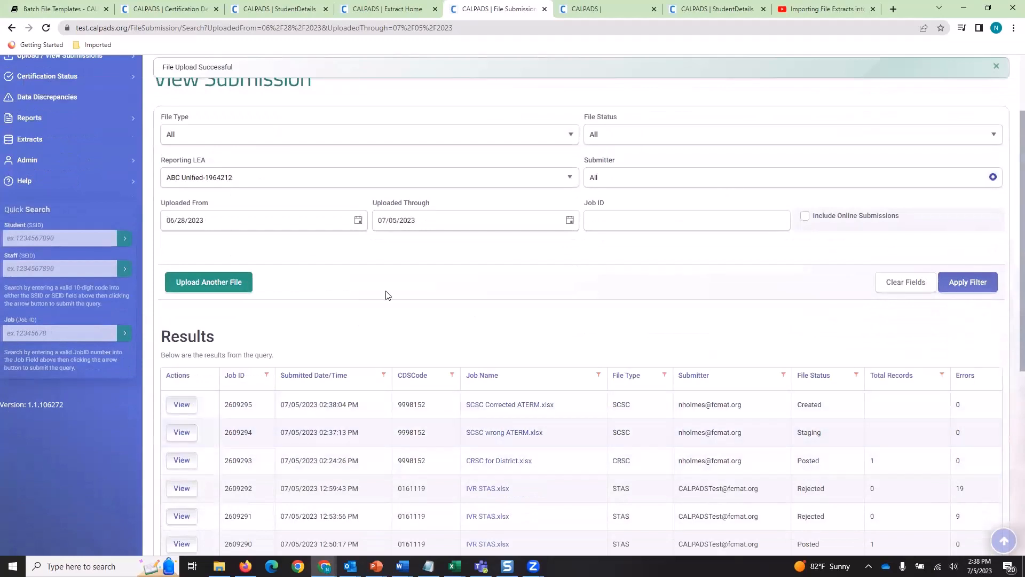
Step: Return to the SCSC0139E1 certification error list and close the finished extract, file submission and student detail pages
click(169, 10)
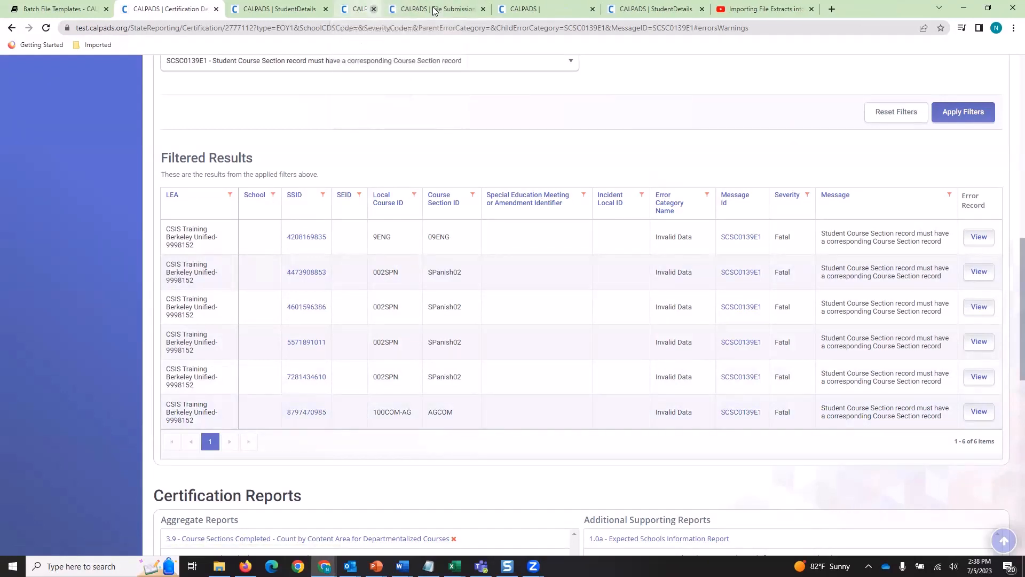
click(434, 9)
click(435, 10)
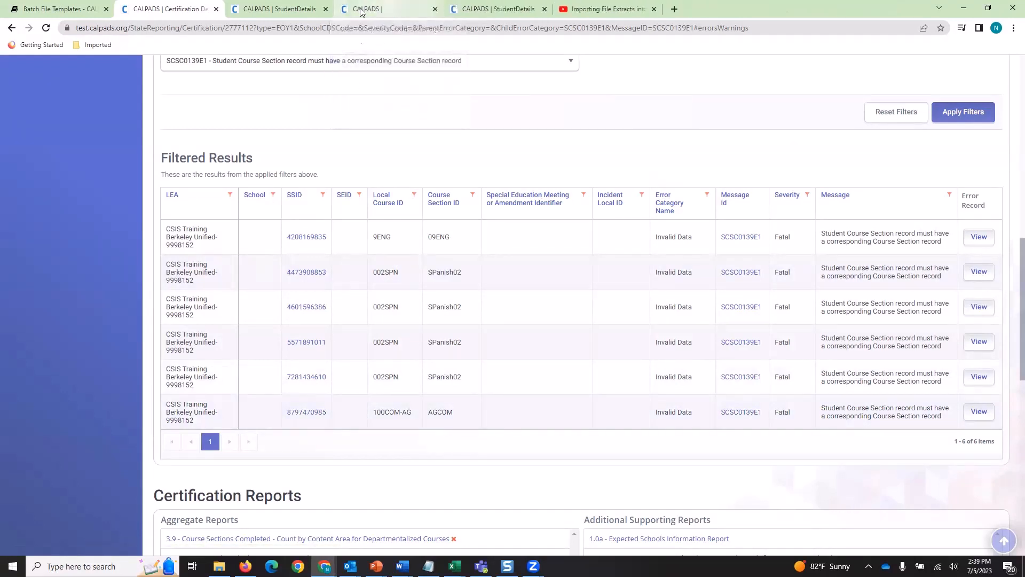
Step: Open the student details for the 100COM-AG error in a separate page and examine the Student Course Section records against the error list
right_click(304, 412)
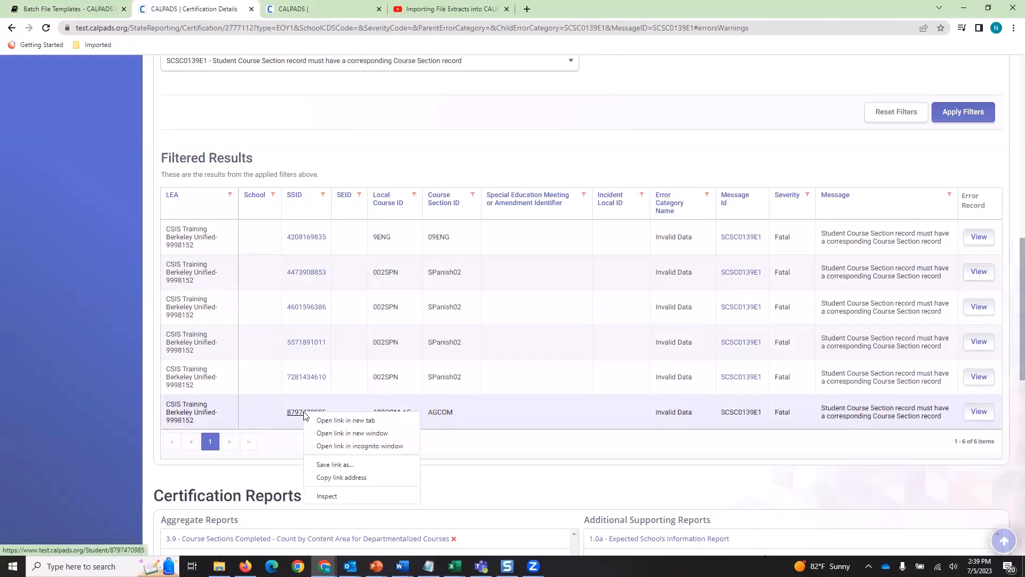
click(341, 421)
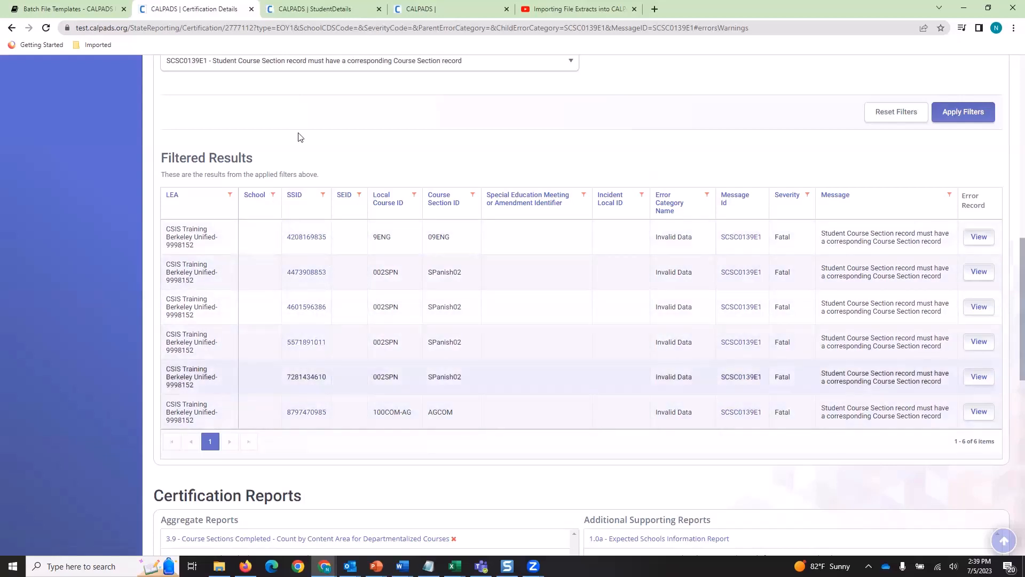
click(312, 15)
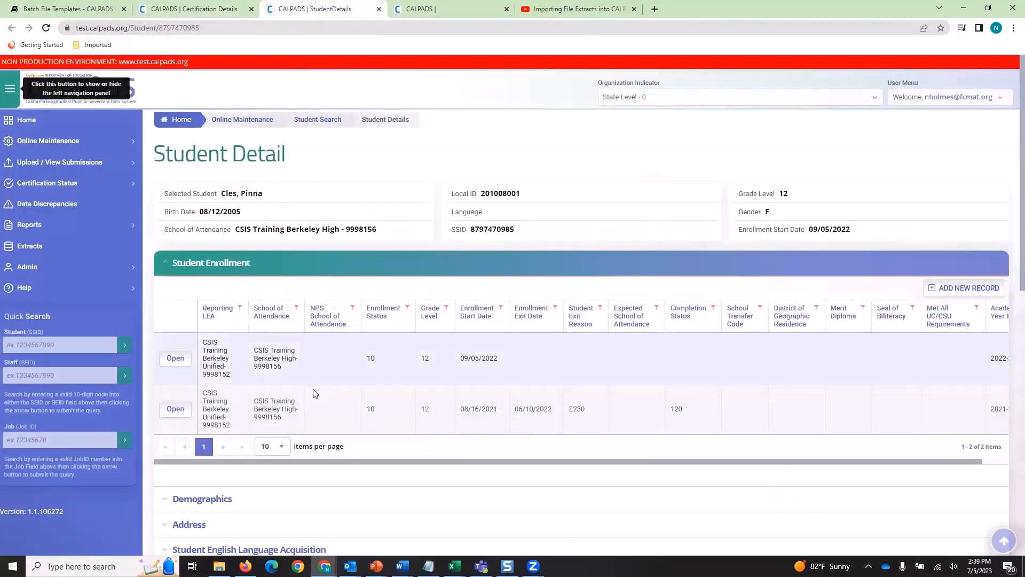
scroll(315, 394, down, 5)
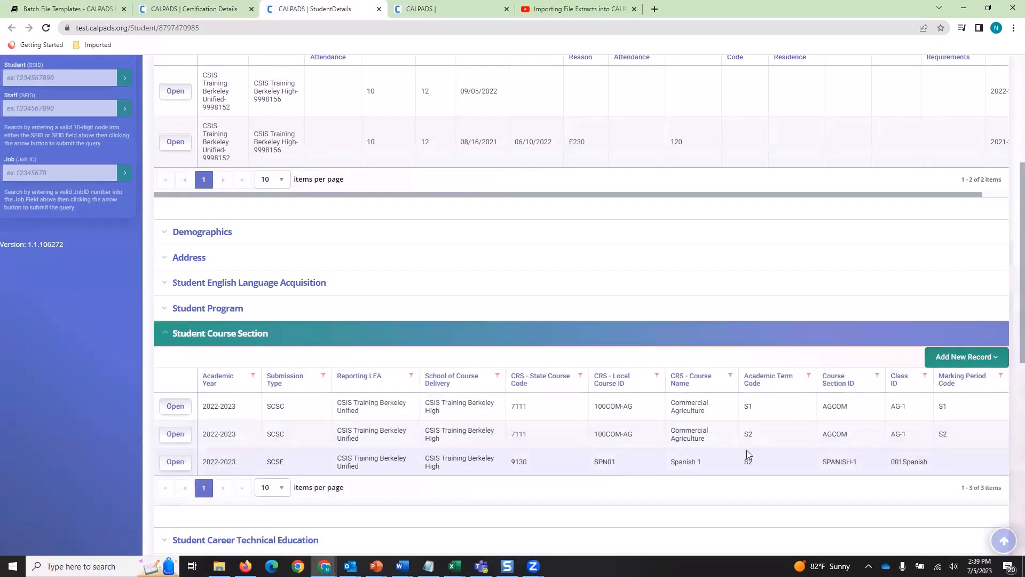
click(227, 9)
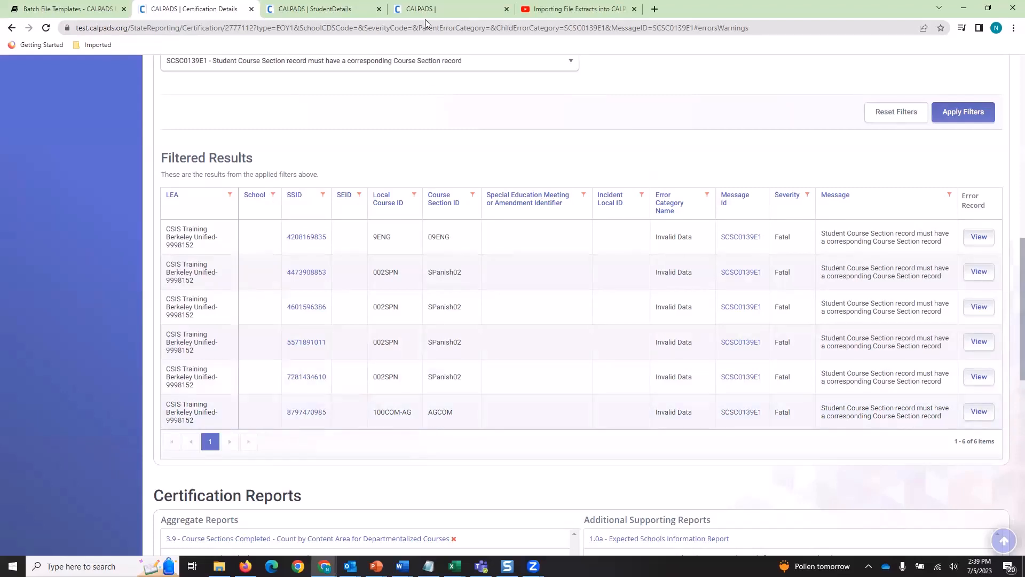
click(348, 11)
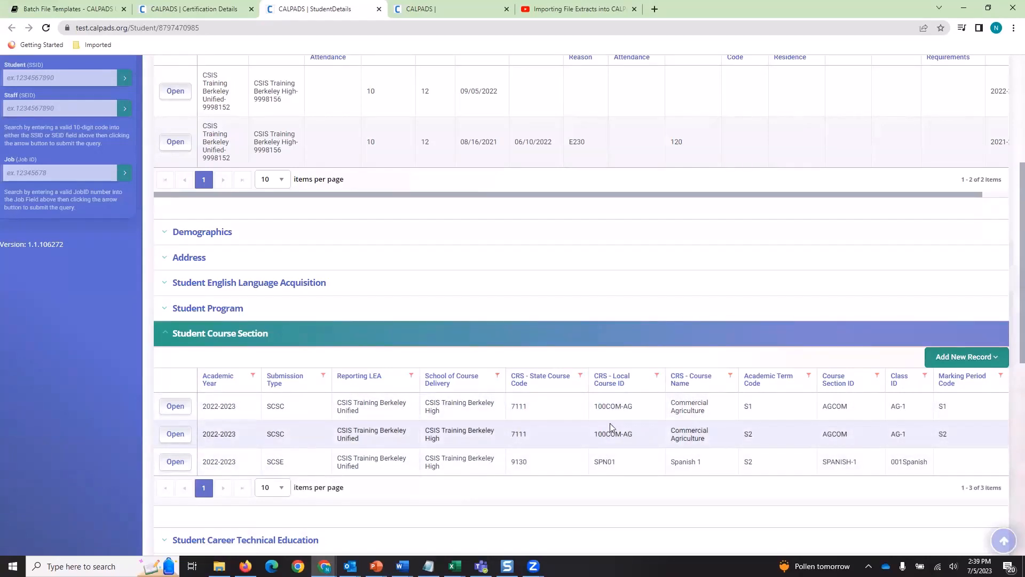
scroll(368, 416, down, 1)
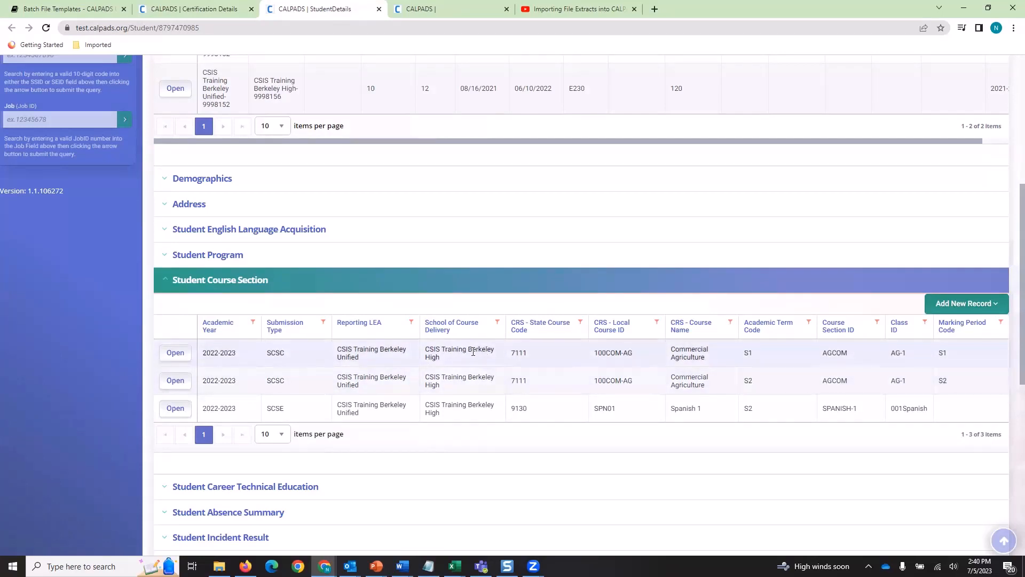
Step: Sort the Course Data results for CSIS Training Berkeley High by Course Section ID in ascending order and show the first page
click(456, 11)
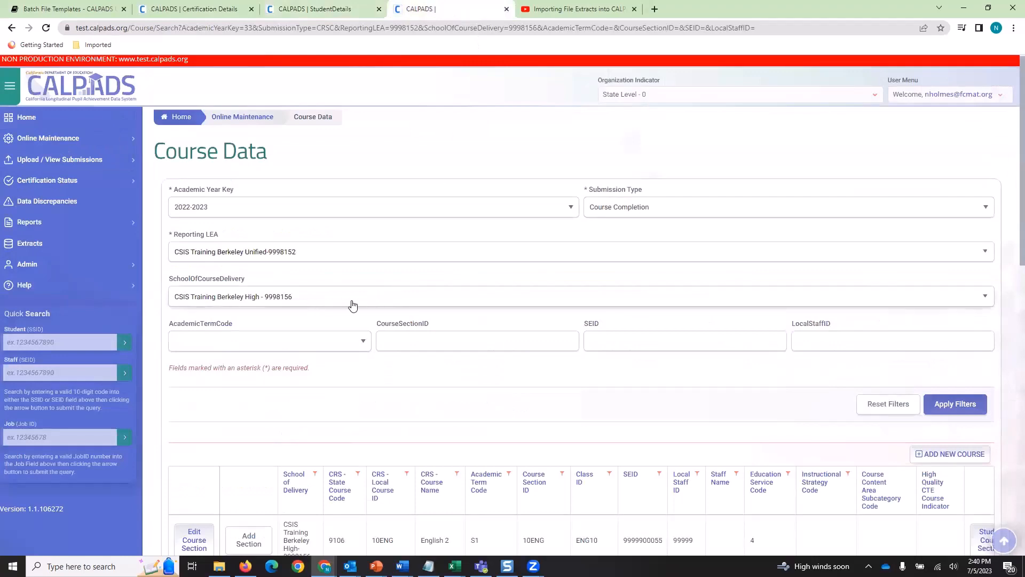
scroll(361, 301, down, 5)
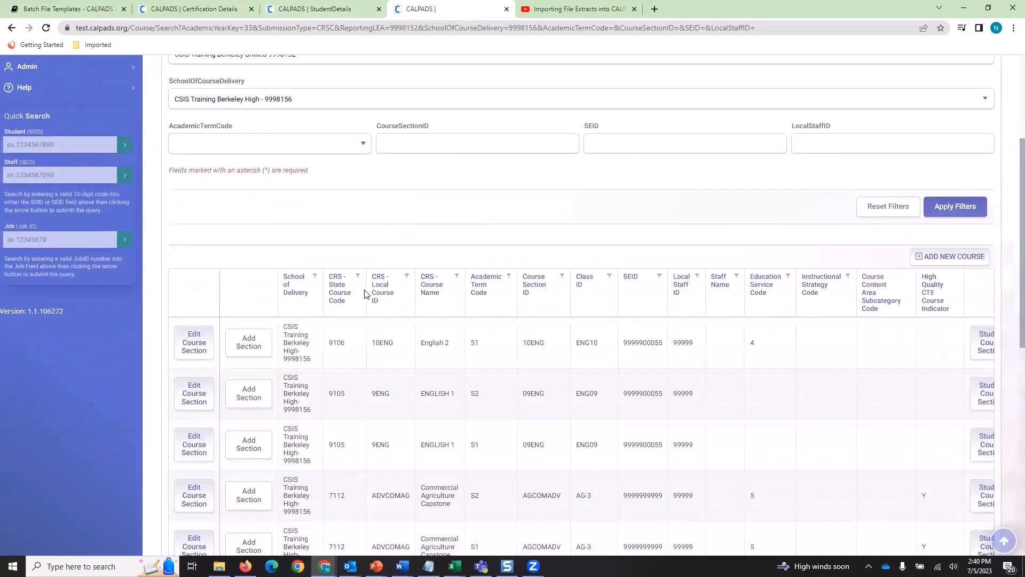
scroll(556, 328, down, 1)
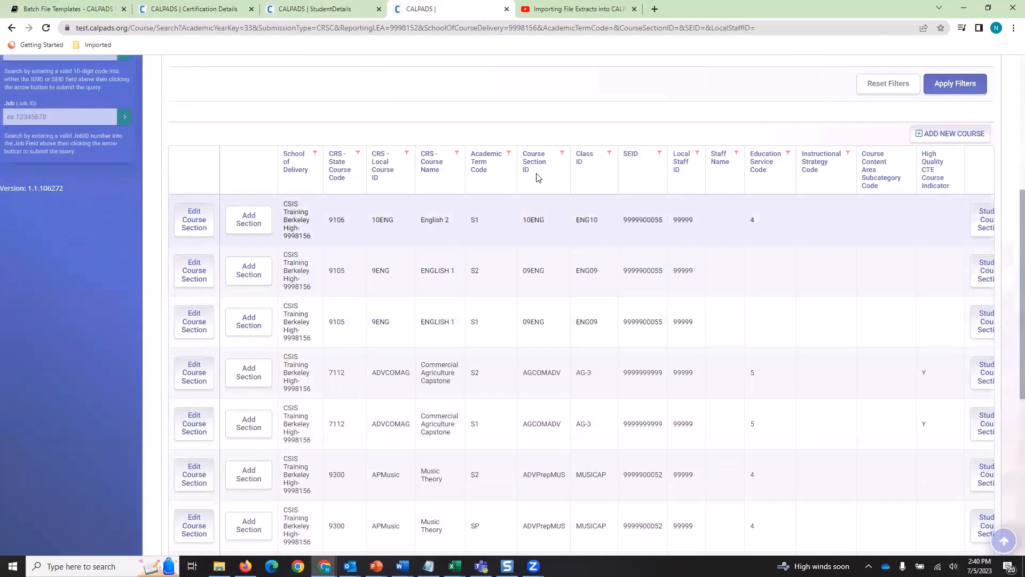
click(531, 169)
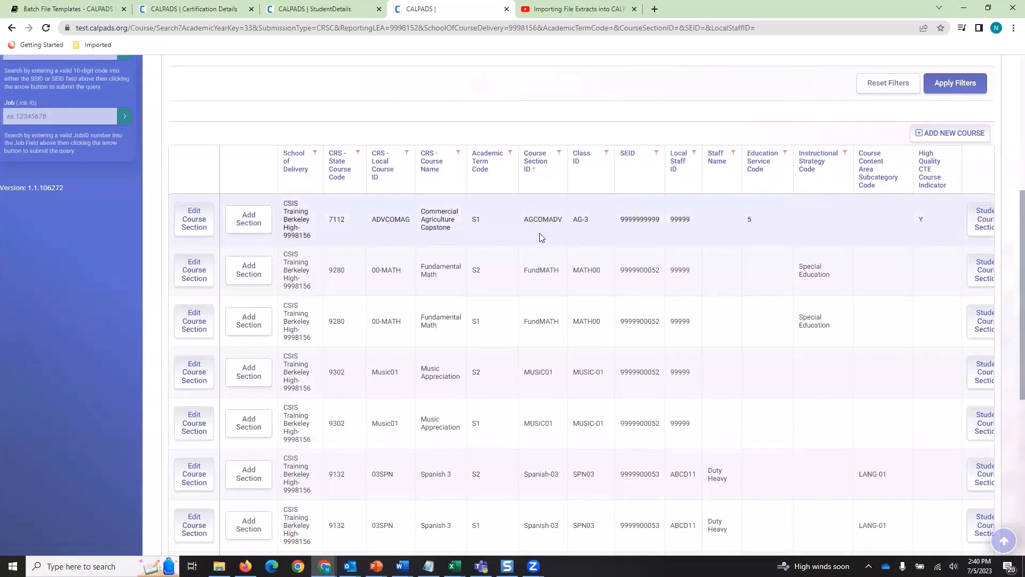
scroll(540, 235, down, 2)
scroll(540, 236, up, 1)
scroll(539, 238, down, 4)
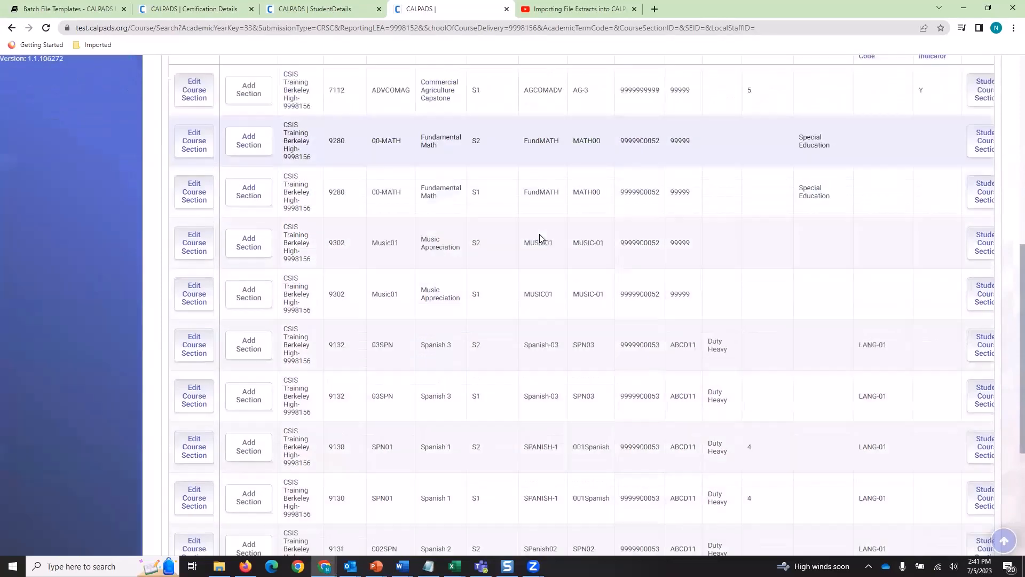
click(224, 451)
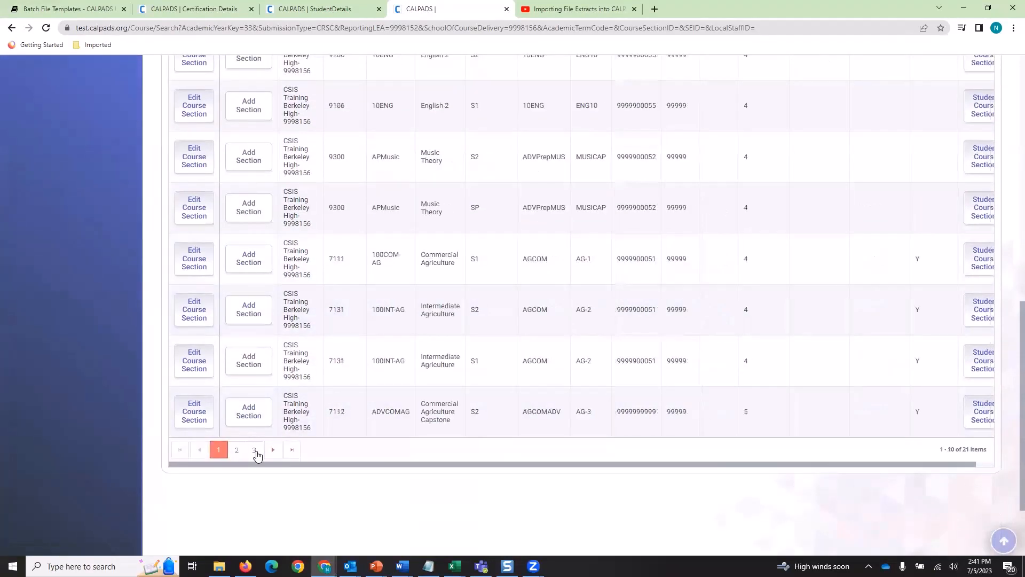
Step: Compare the term codes of the AGCOM course sections with the student's Commercial Agriculture course section records
scroll(527, 399, up, 2)
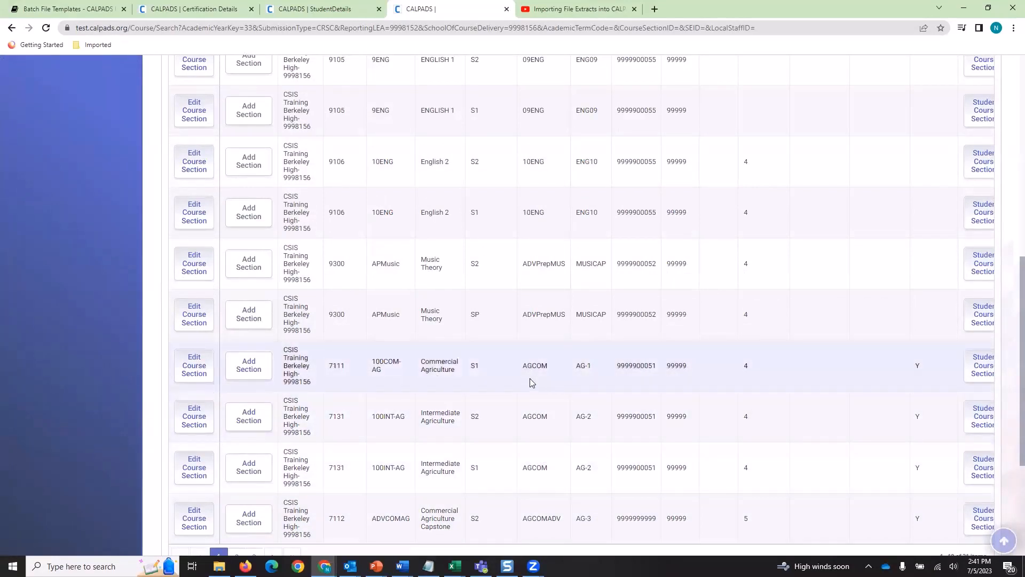
scroll(538, 427, up, 2)
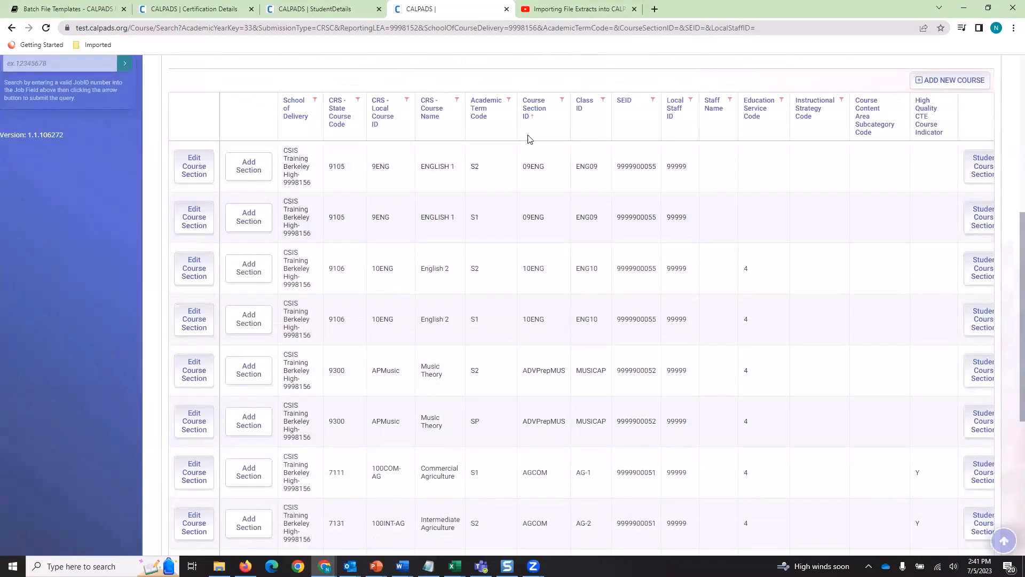
scroll(531, 366, down, 5)
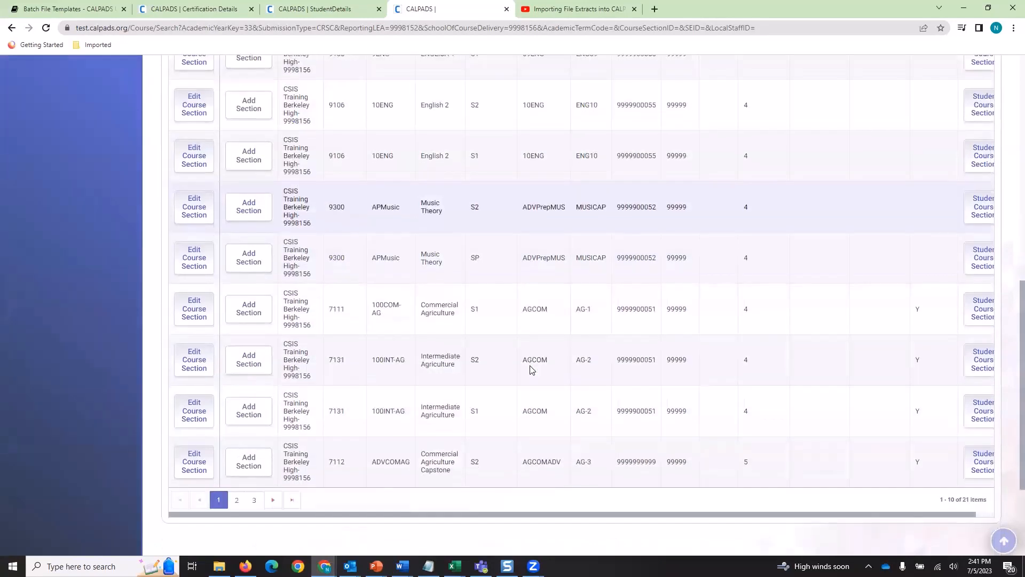
scroll(534, 331, up, 1)
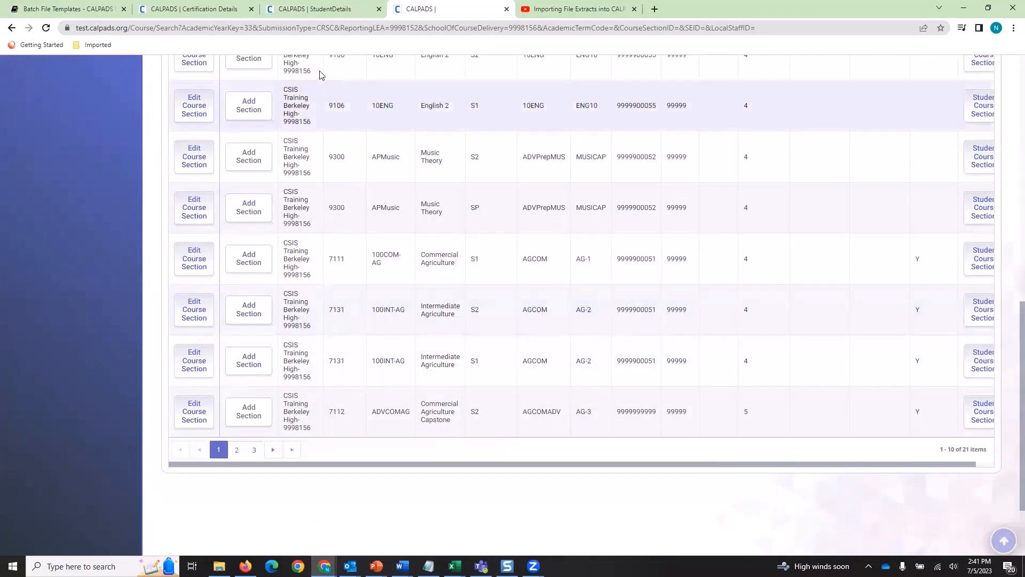
click(300, 16)
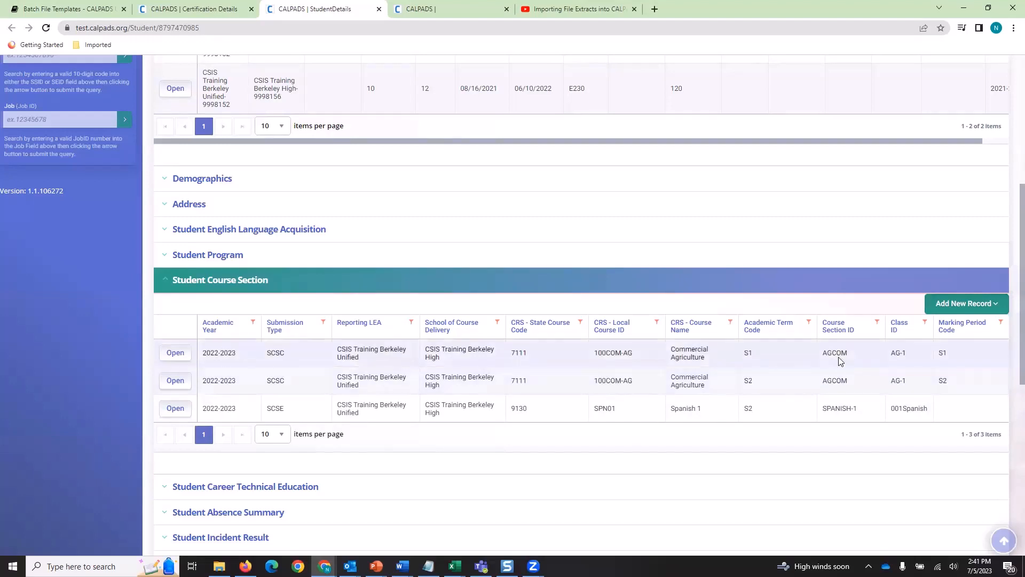
Step: Check the Course Data list for AGCOM sections of 100COM-AG in term S2, and highlight the AGCOM section ID of the 100COM-AG row
click(460, 10)
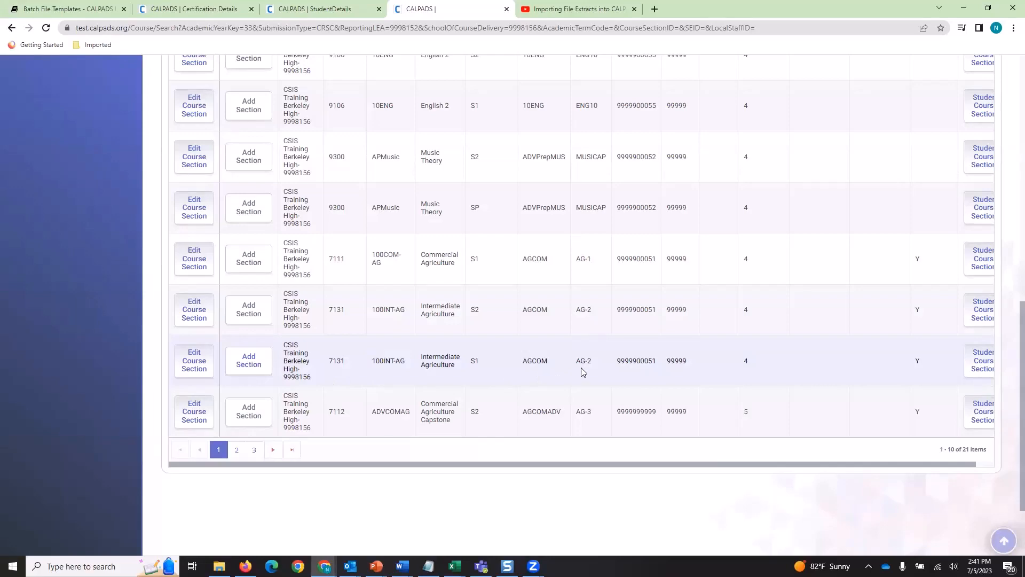
scroll(582, 366, up, 7)
scroll(584, 358, down, 3)
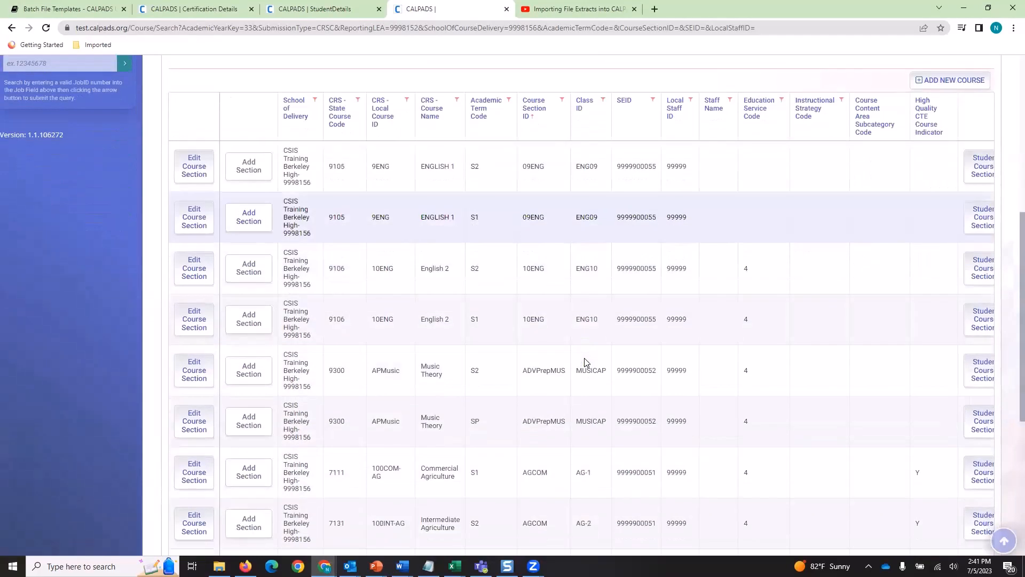
scroll(584, 361, down, 4)
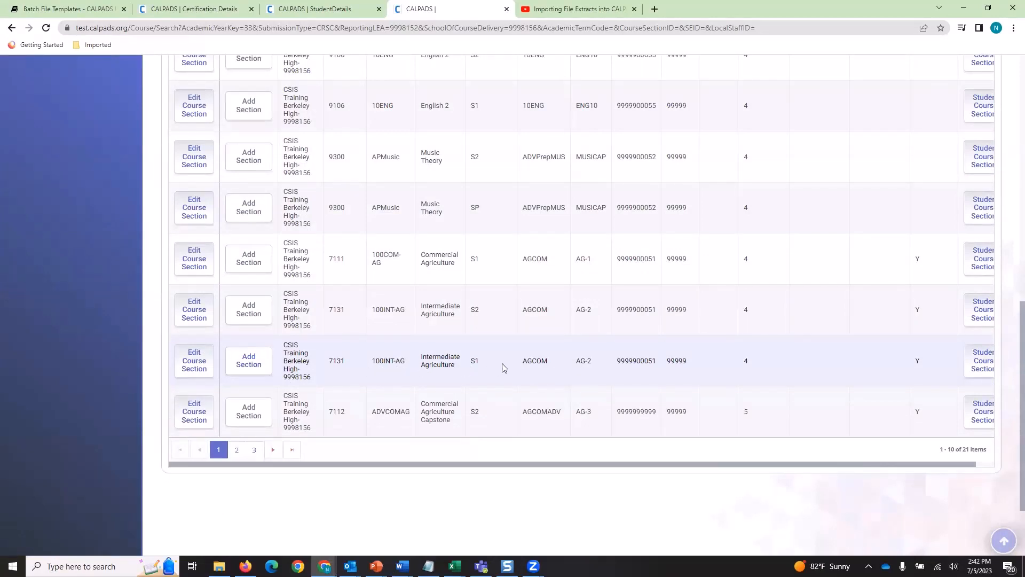
scroll(501, 364, up, 2)
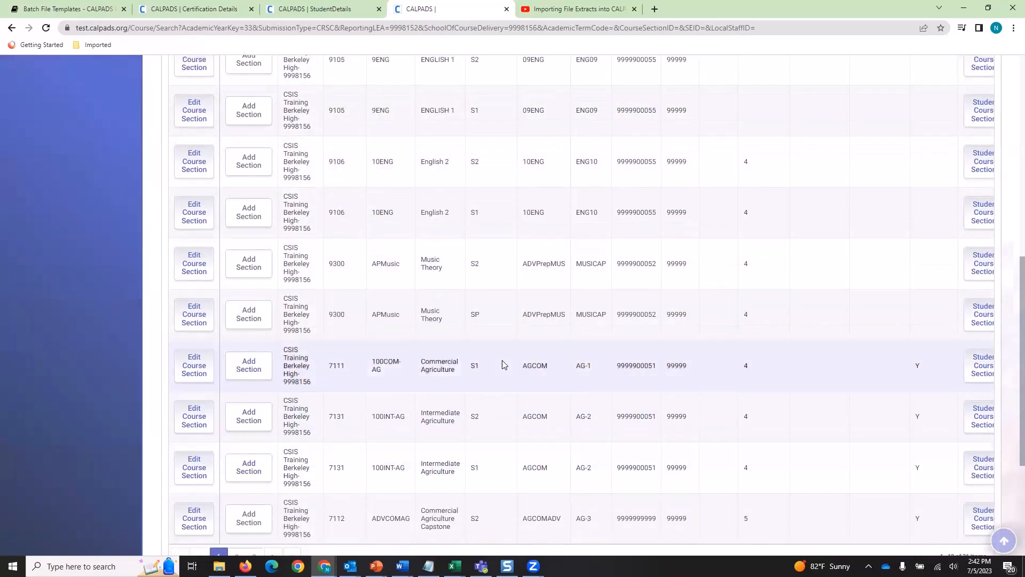
scroll(502, 364, down, 1)
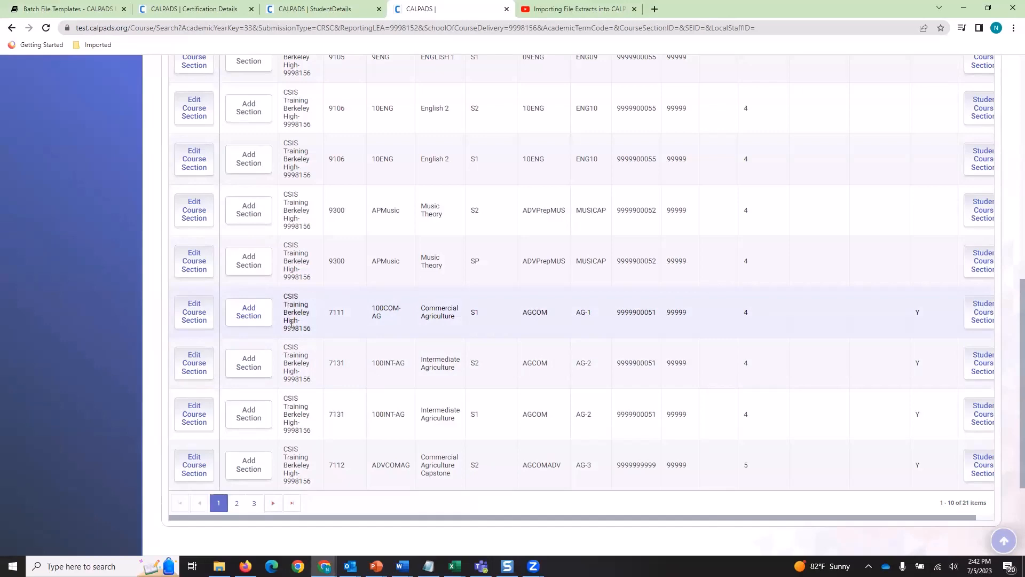
scroll(551, 329, up, 2)
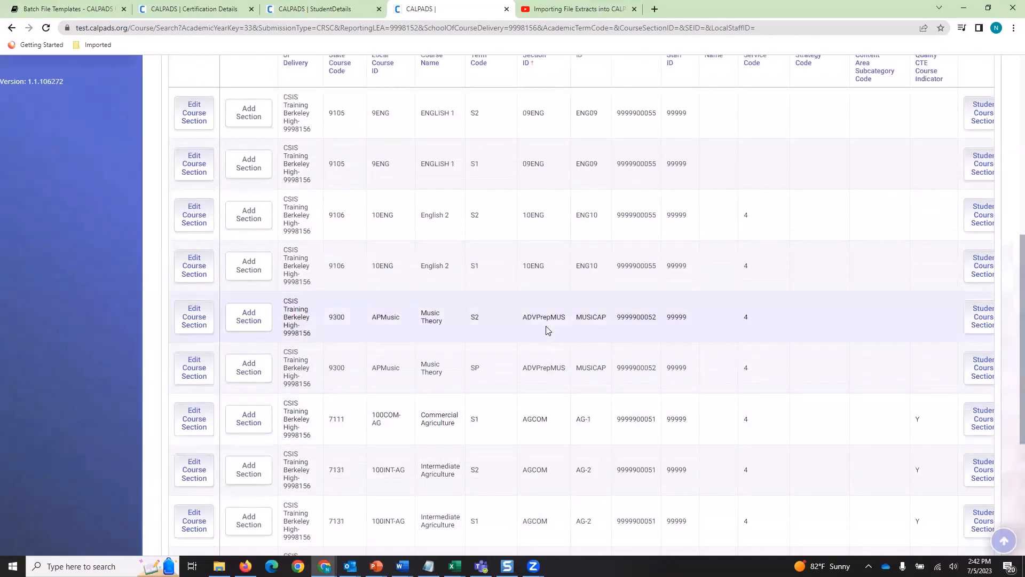
scroll(540, 286, up, 1)
scroll(528, 317, down, 2)
scroll(527, 317, down, 1)
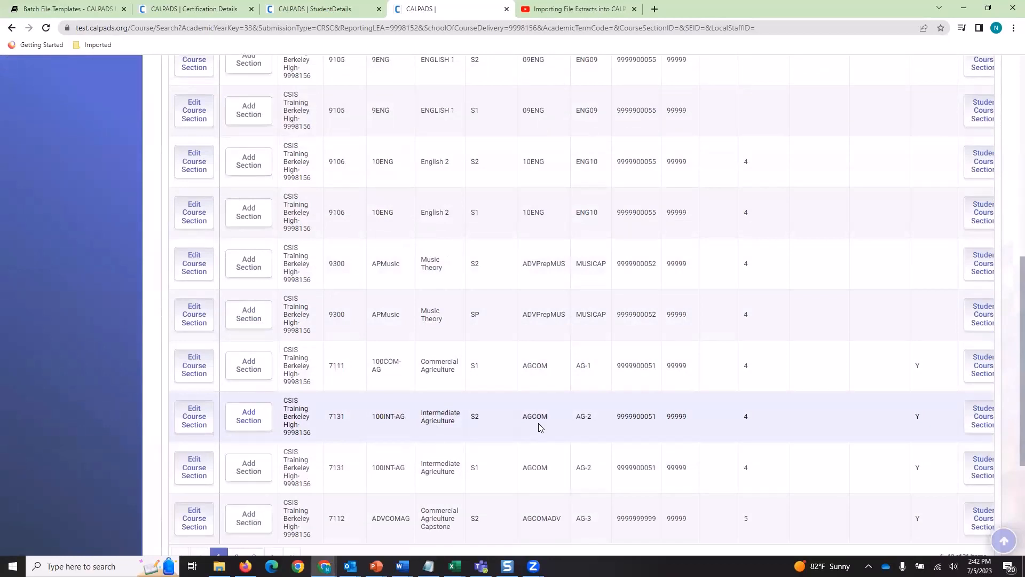
double_click(547, 366)
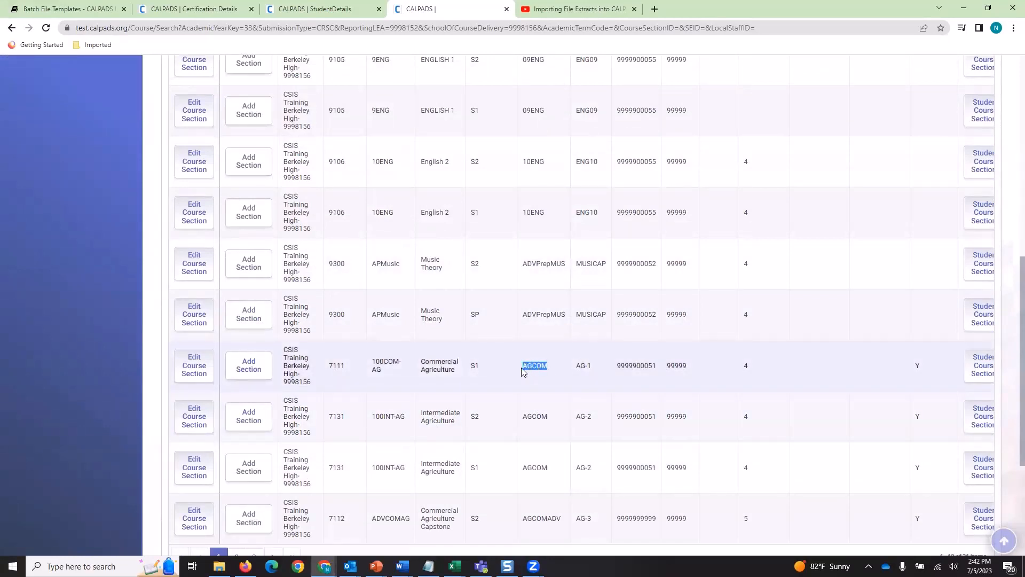
Step: Check the term code, local course ID and school of delivery of the 100COM-AG row in the Course Data list
drag(482, 371, 470, 371)
drag(391, 373, 374, 366)
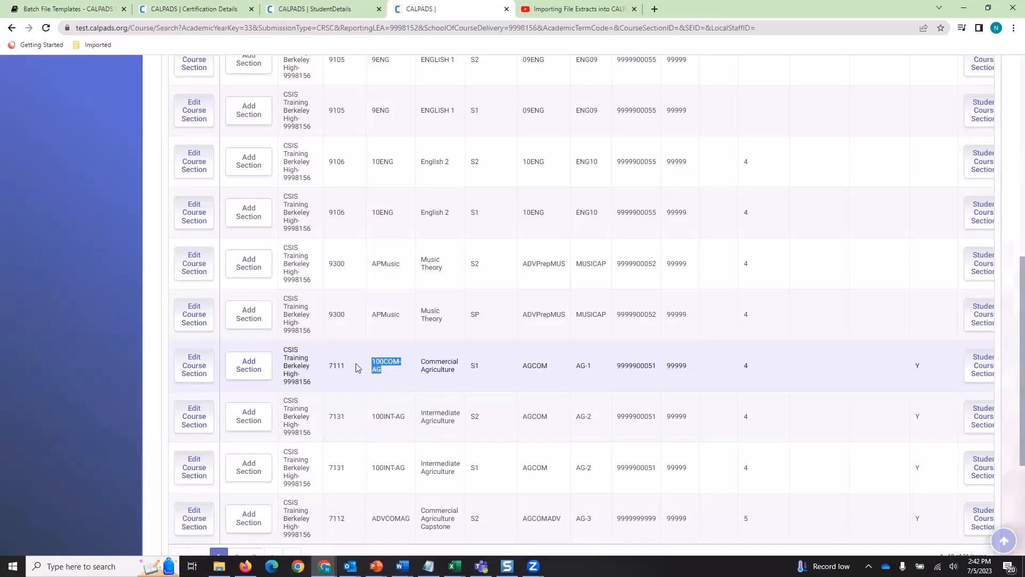
drag(311, 382, 287, 354)
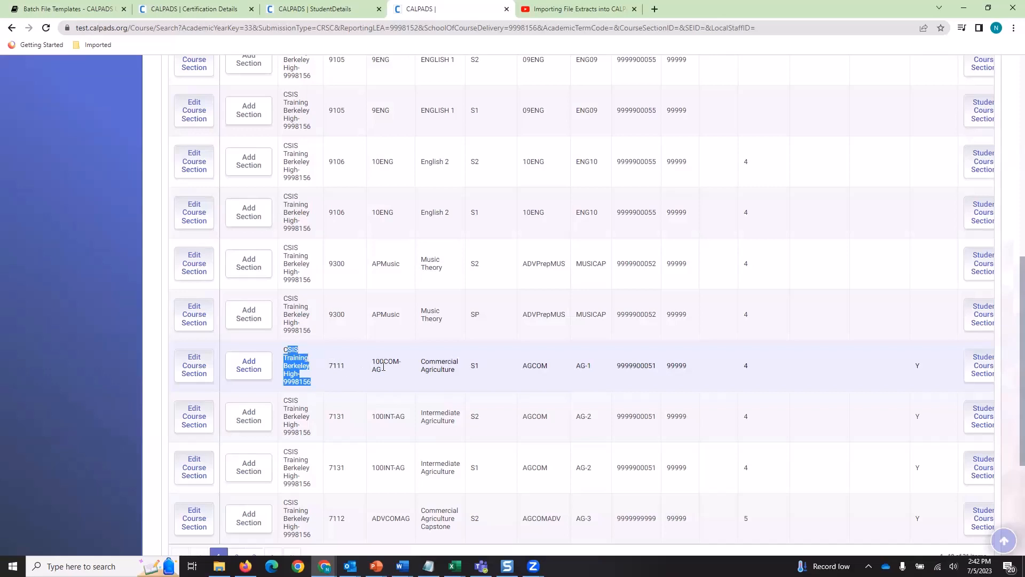
scroll(454, 411, up, 1)
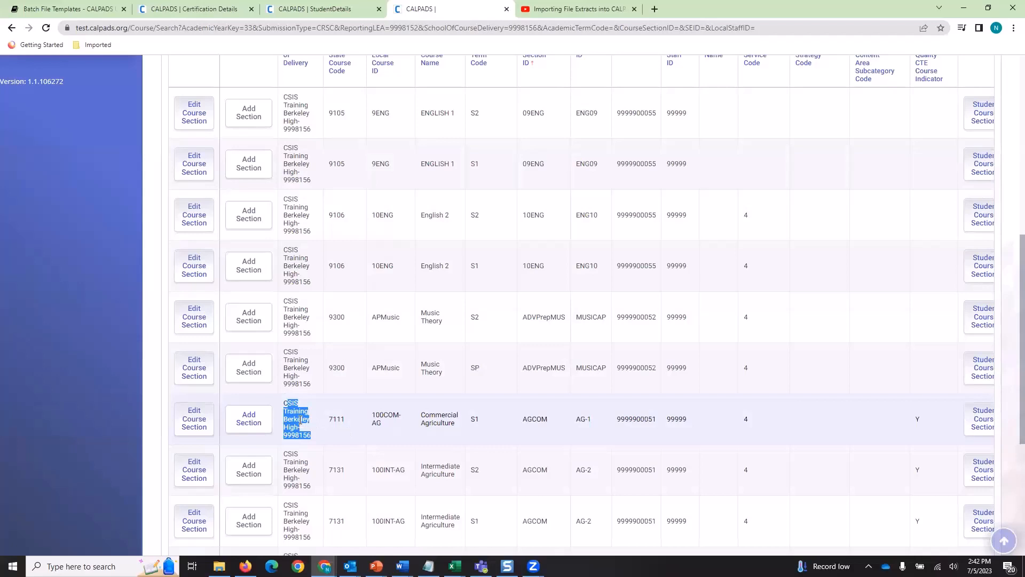
Step: Compare the student's S1 and S2 Commercial Agriculture records, highlighting the S2 record's term code, section ID, local course ID and school
click(316, 9)
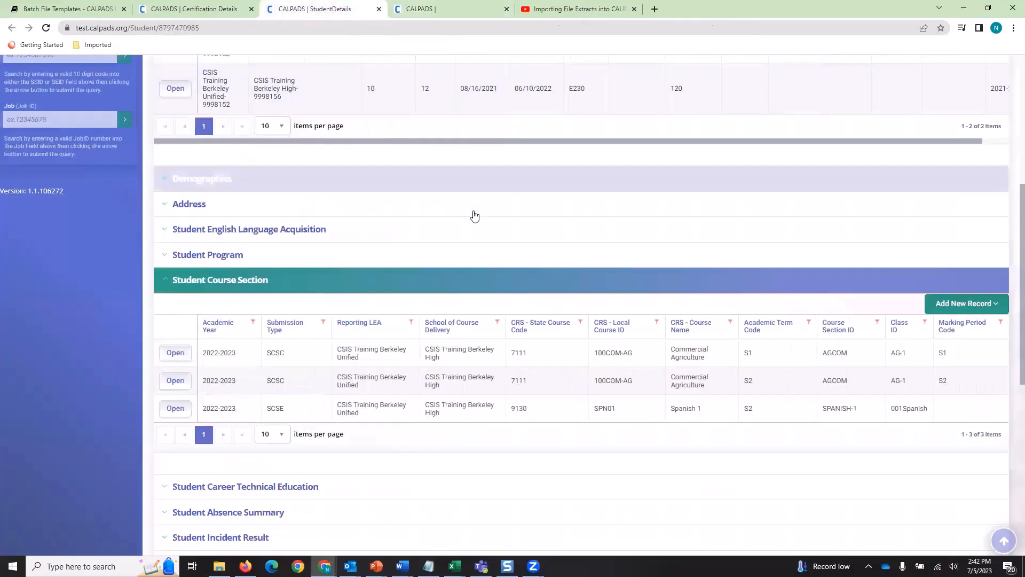
click(754, 381)
drag(754, 382, 369, 362)
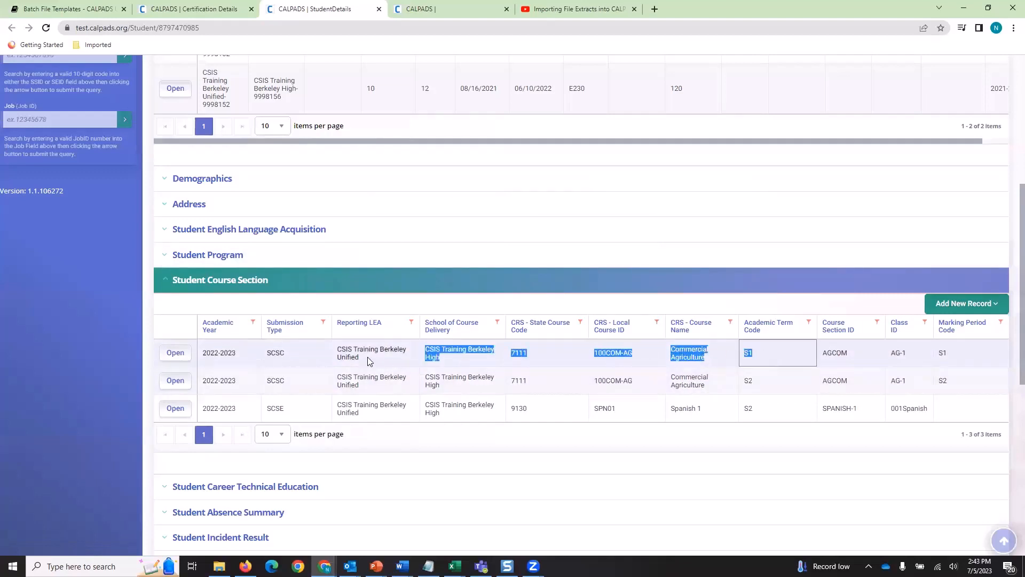
click(764, 384)
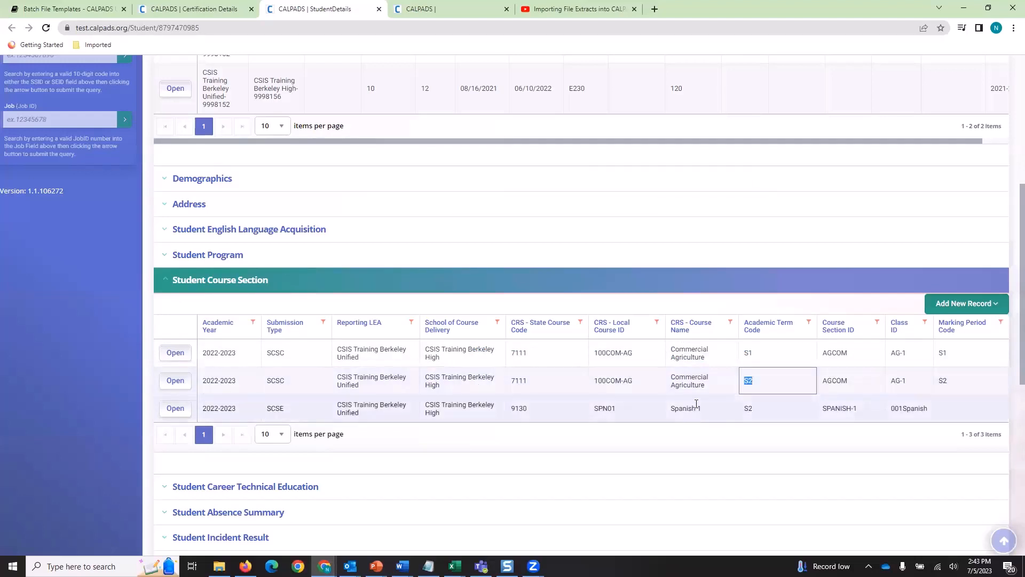
double_click(855, 378)
click(752, 382)
double_click(747, 381)
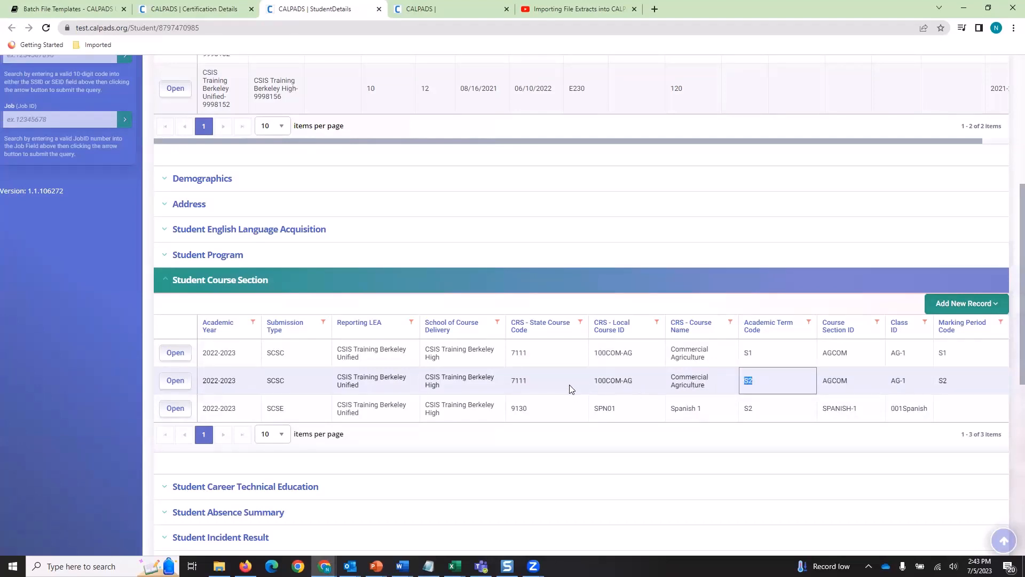
drag(635, 382, 602, 381)
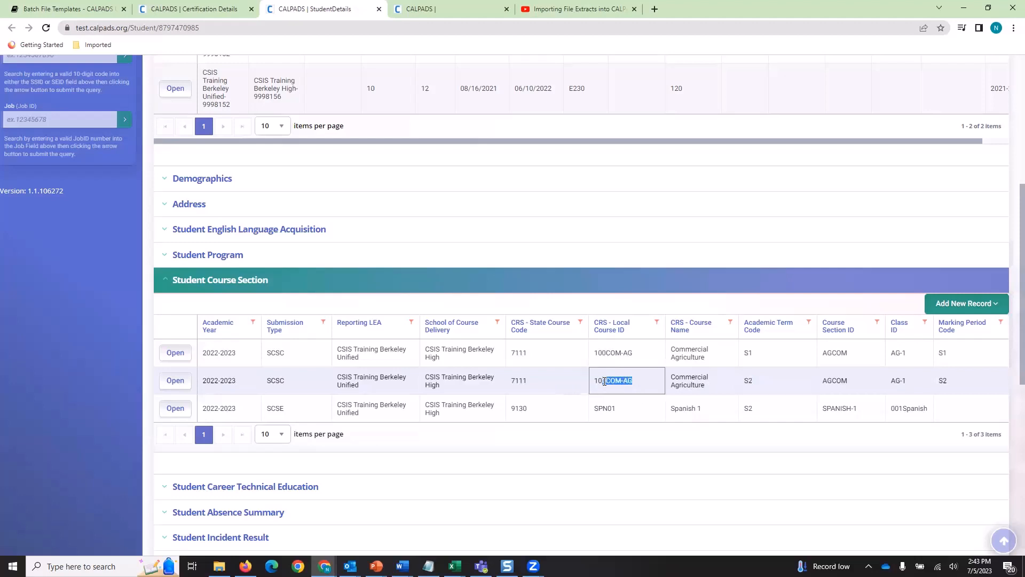
drag(440, 385, 432, 385)
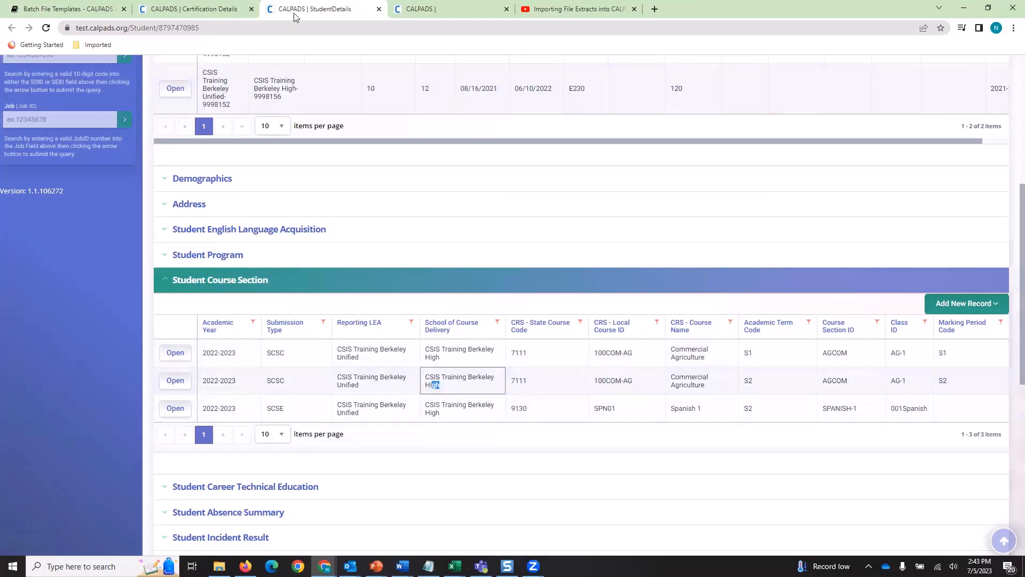
Step: Return to the Course Data list and look for 100COM-AG sections on the first page of results
click(432, 11)
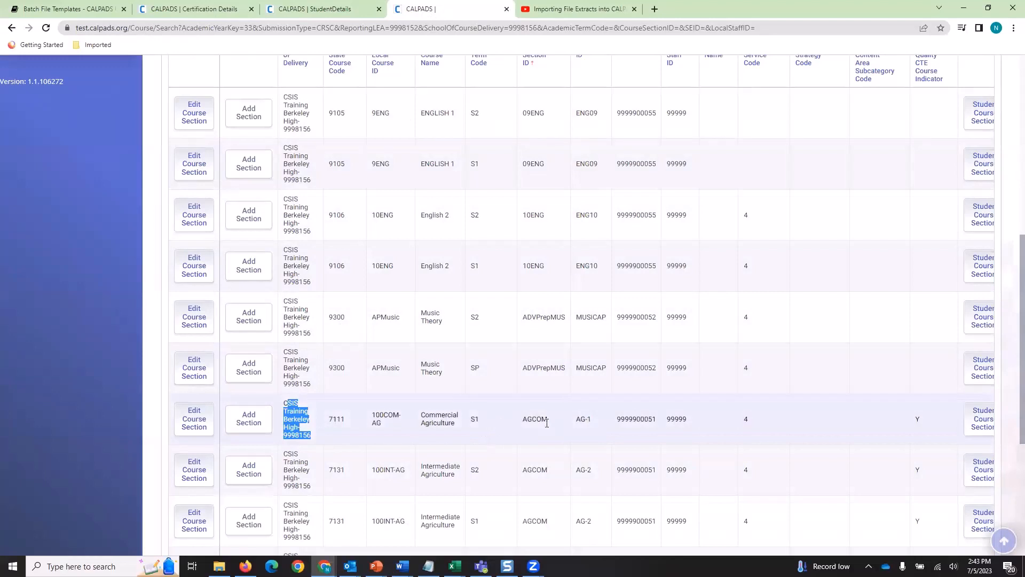
triple_click(383, 418)
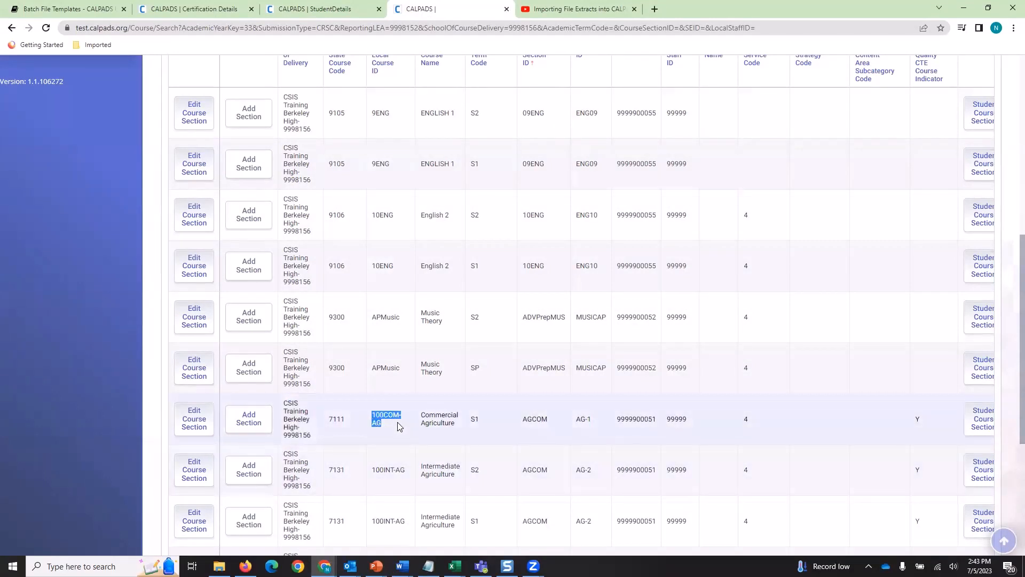
scroll(398, 424, down, 1)
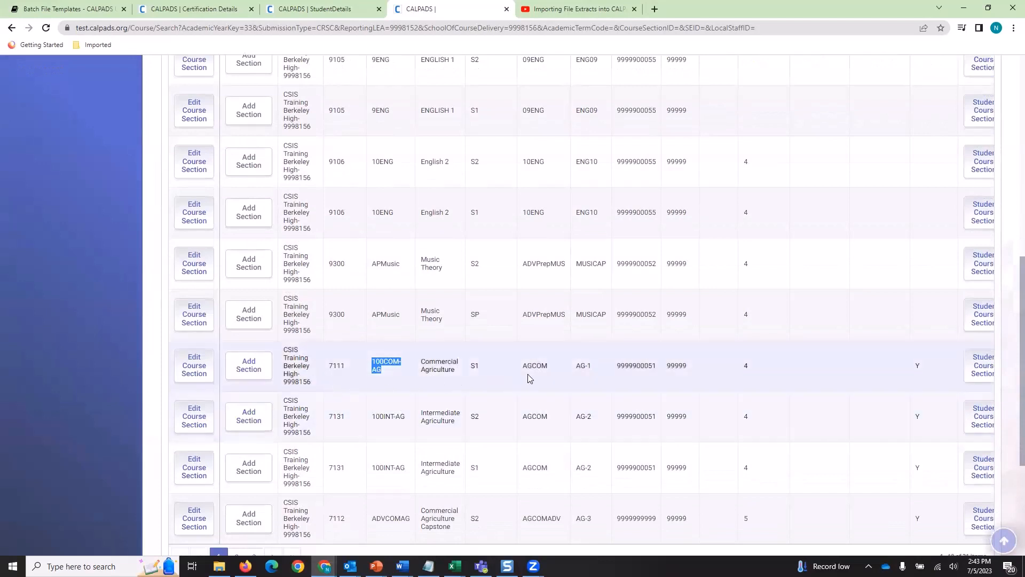
scroll(529, 374, down, 1)
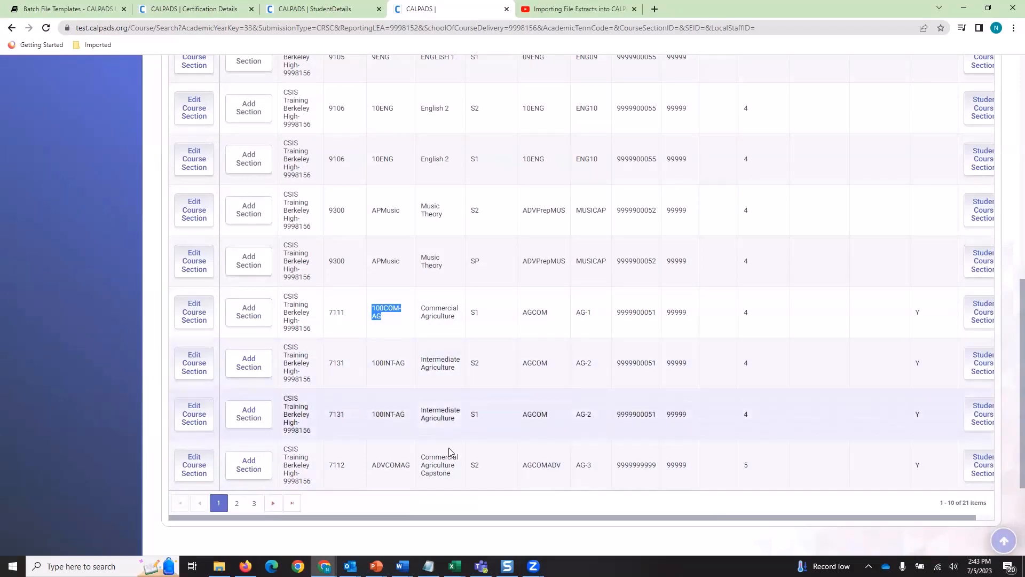
Step: Look through the second and third pages of Course Data results for another 100COM-AG section, and return to the AGCOM rows on page 1
click(237, 503)
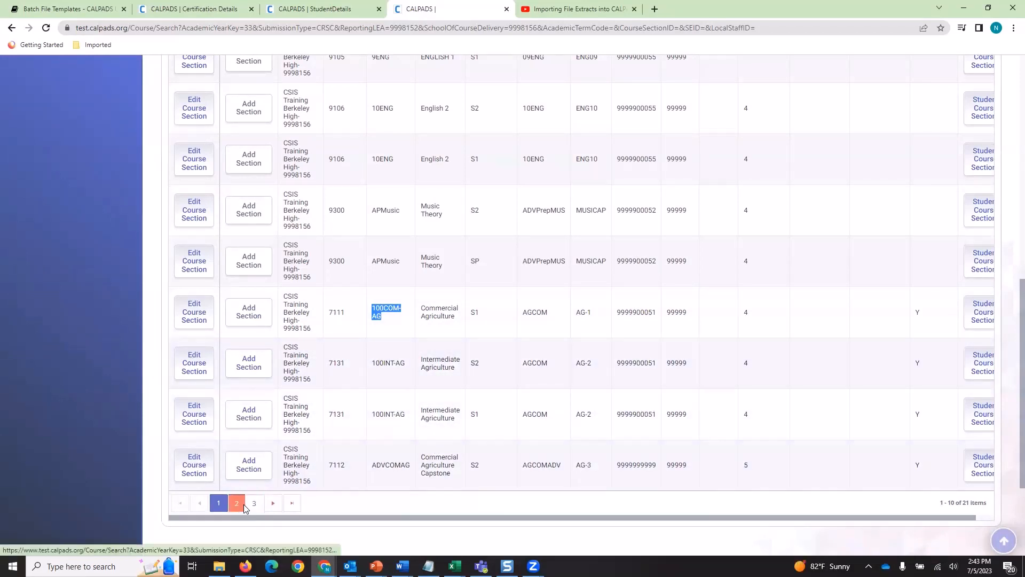
scroll(423, 398, up, 1)
scroll(424, 395, up, 3)
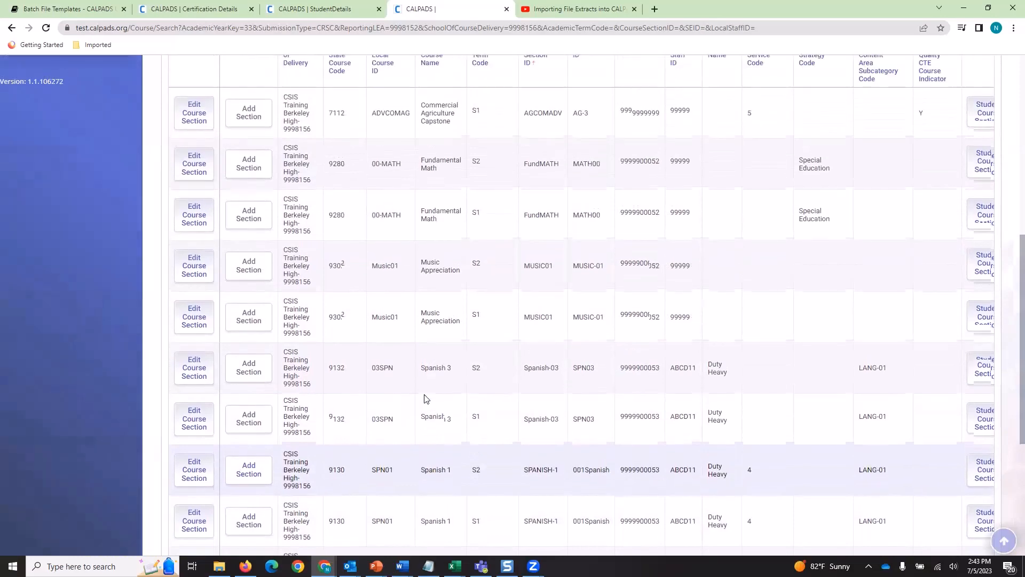
scroll(426, 397, down, 5)
scroll(428, 399, down, 2)
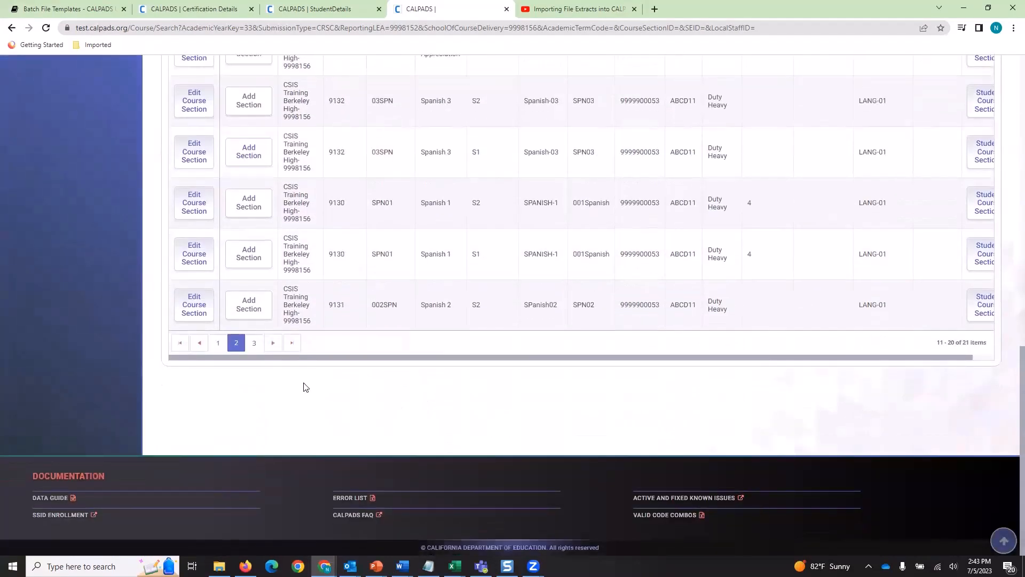
click(255, 345)
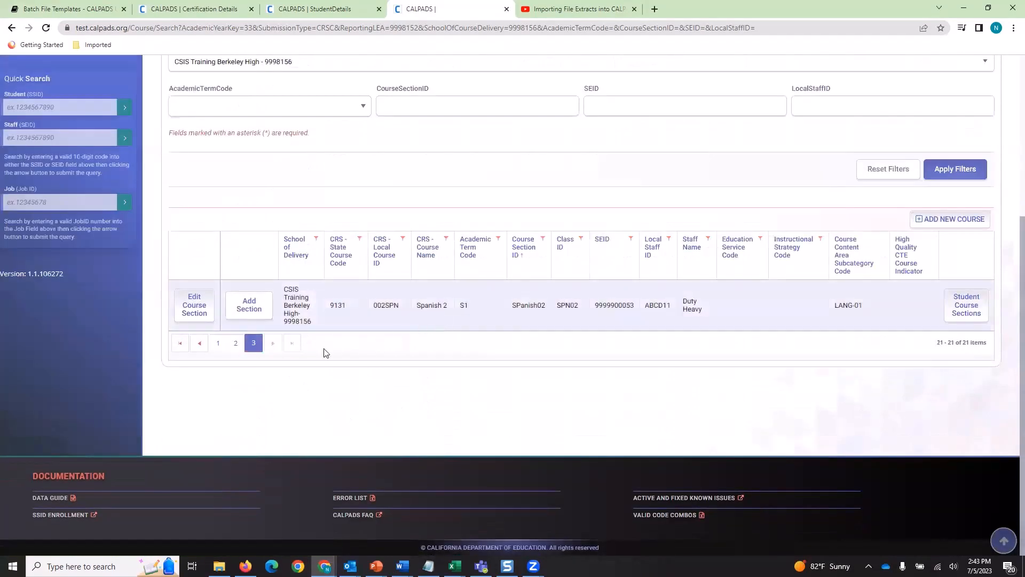
click(219, 344)
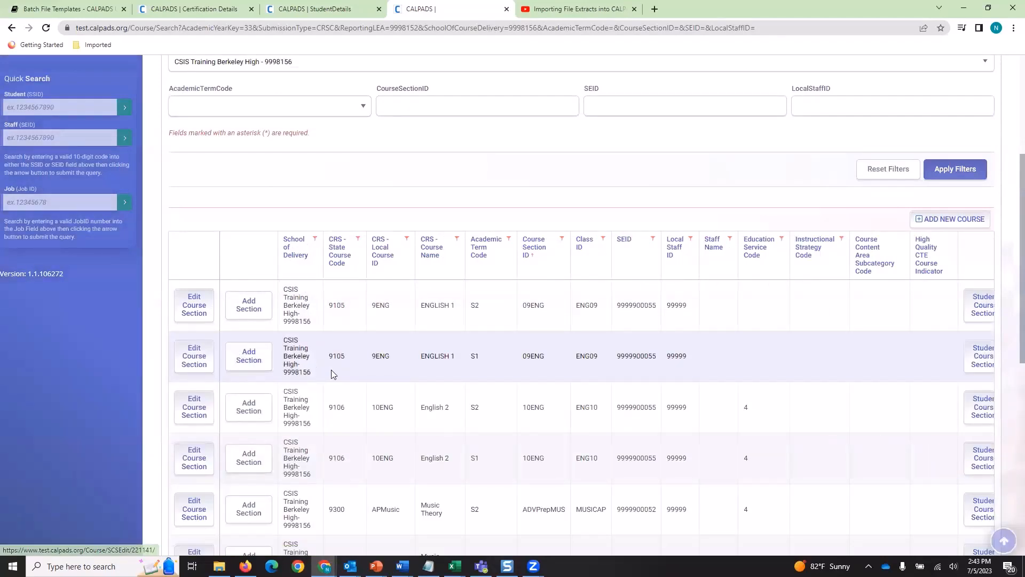
scroll(332, 370, down, 7)
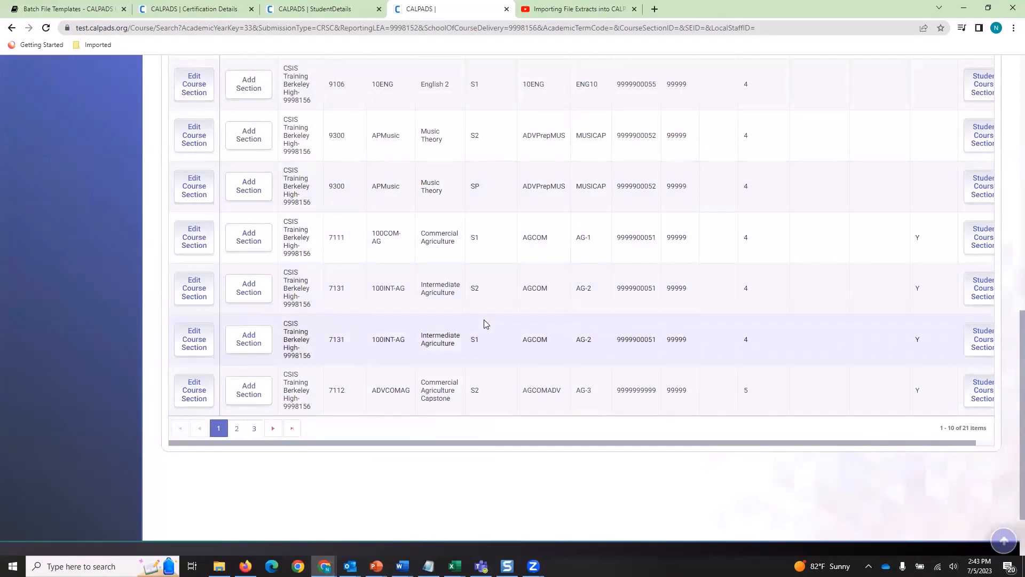
Step: Go back to the student's Student Course Section records and highlight the full S2 record for 100COM-AG
click(352, 13)
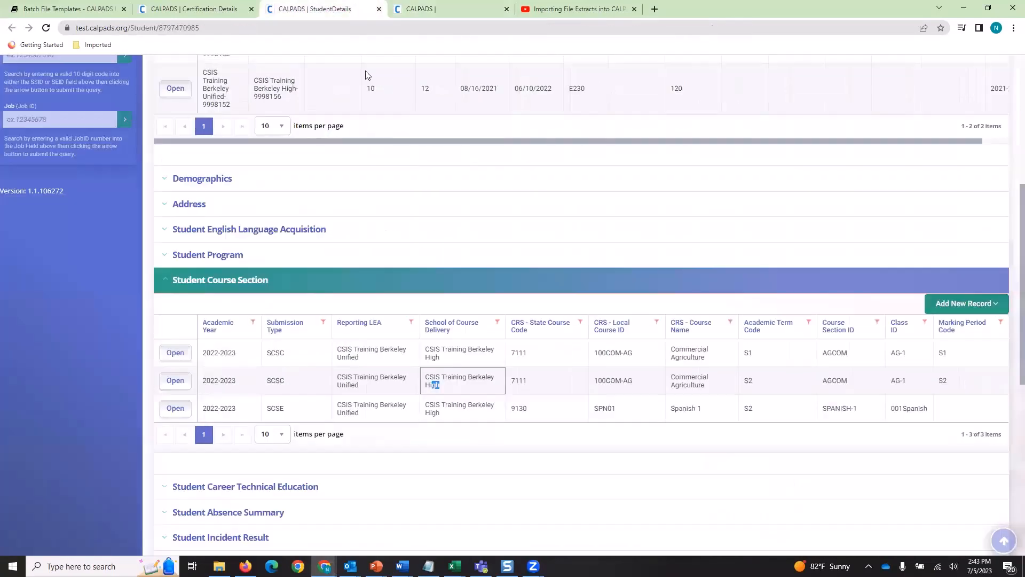
drag(440, 384, 432, 385)
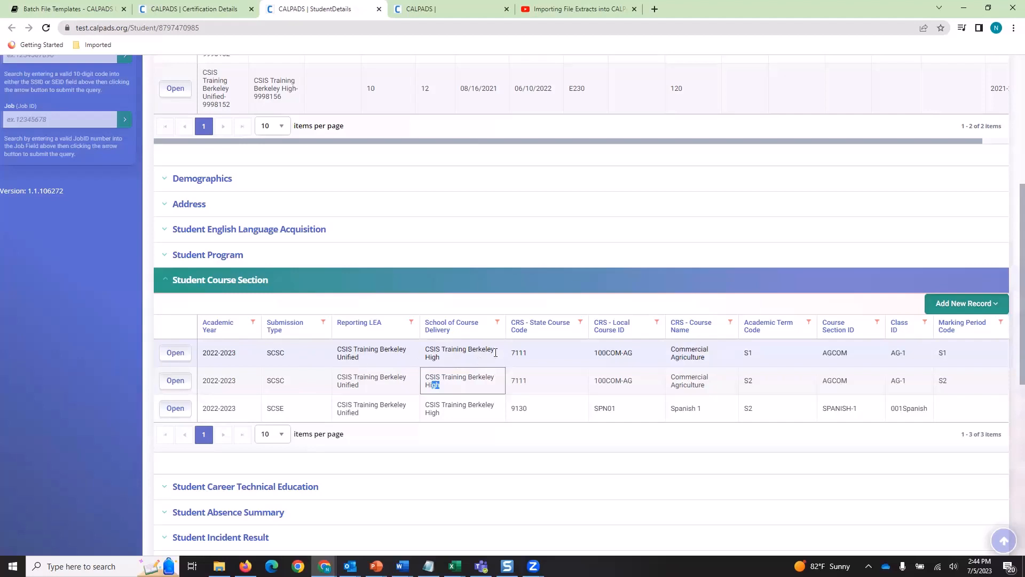
click(964, 376)
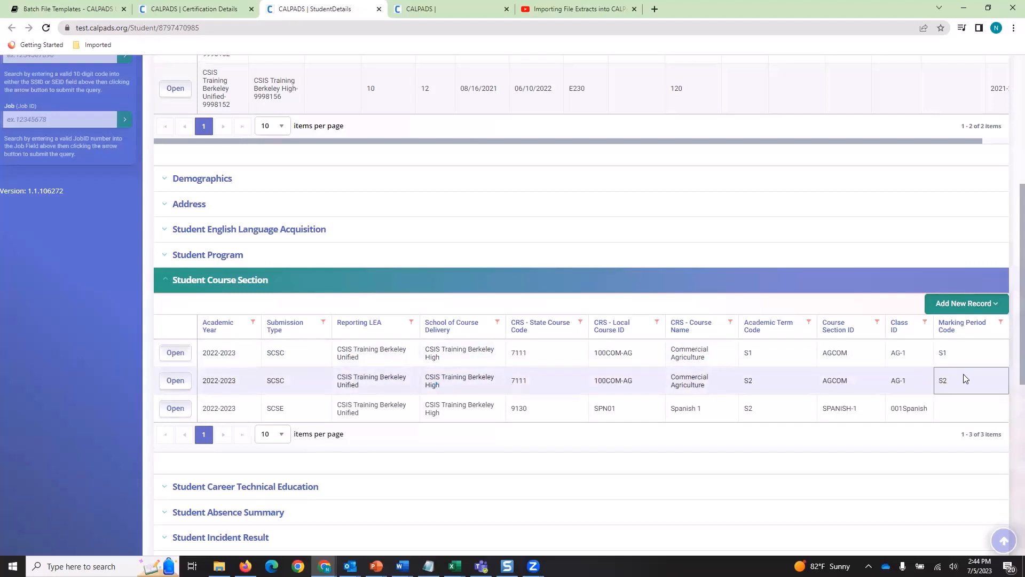
drag(965, 376, 211, 389)
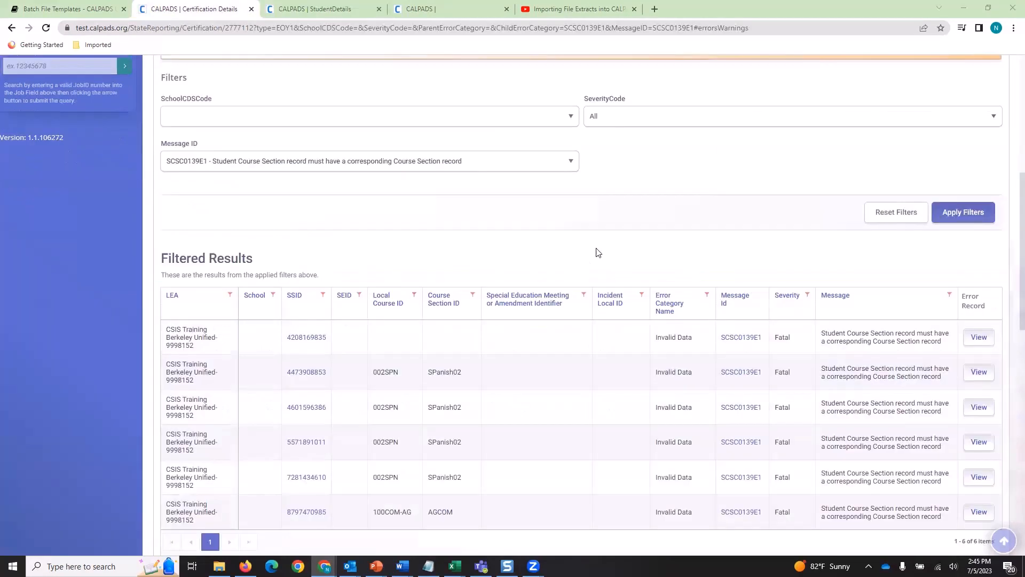
Step: Review the Certification Details run information and the filtered SCSC0139E1 errors for the row without a local course ID
scroll(393, 255, down, 1)
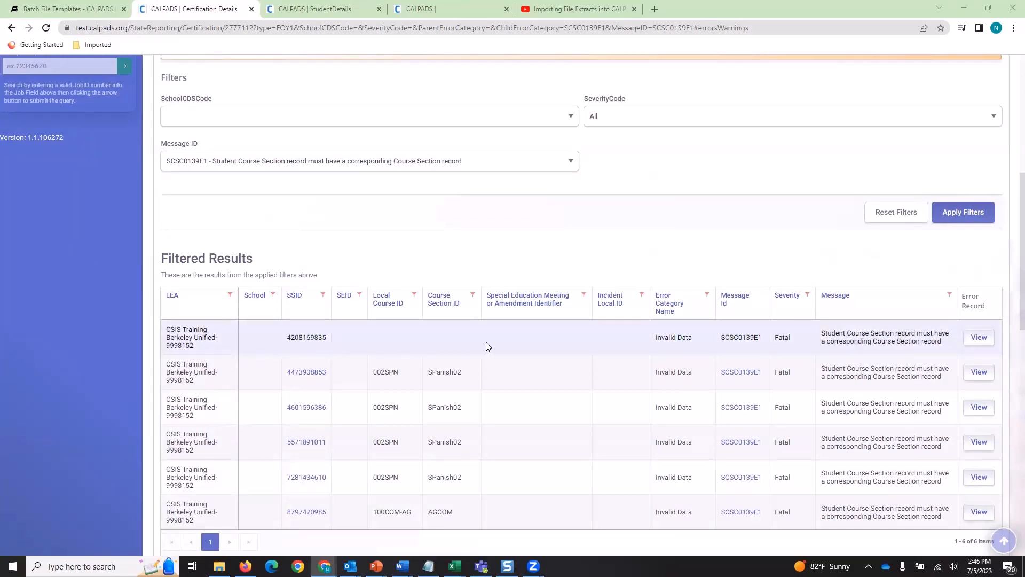
key(F5)
scroll(620, 279, up, 7)
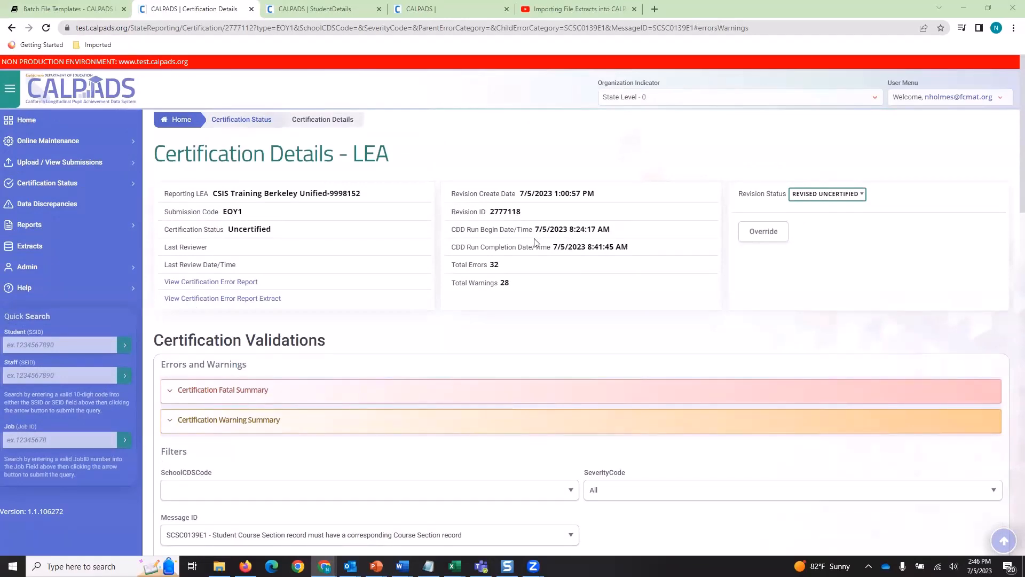
scroll(561, 260, down, 7)
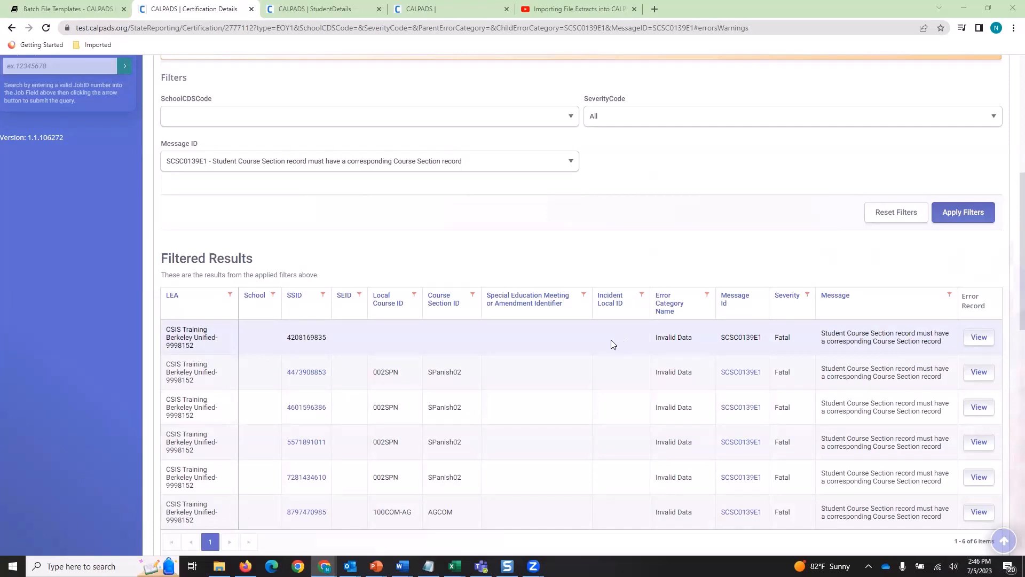
Step: Open the student details for the error without a local course ID in a separate page, examine Student Course Section, and return to the error list
right_click(317, 341)
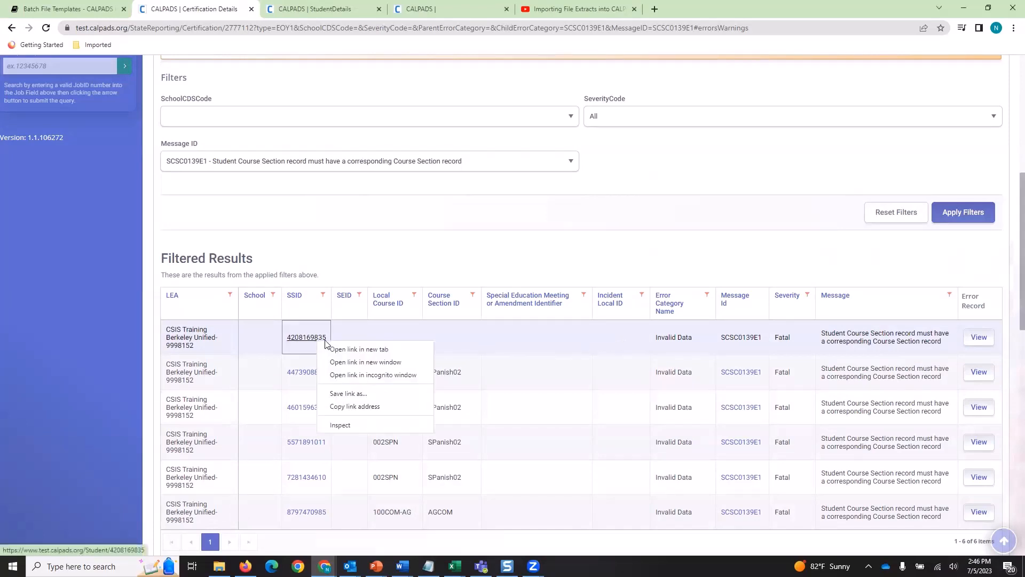
click(345, 350)
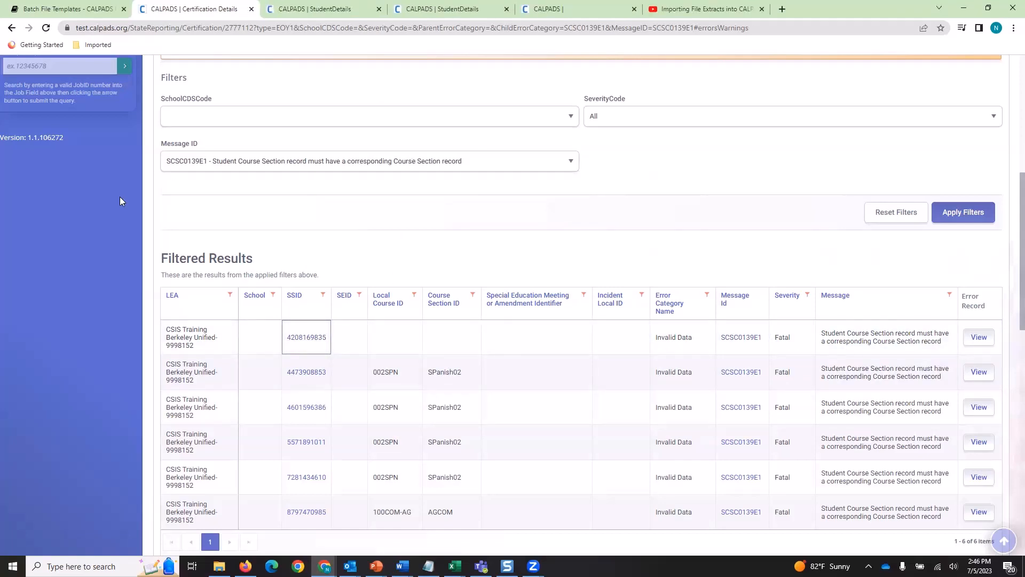
click(297, 11)
scroll(295, 221, down, 4)
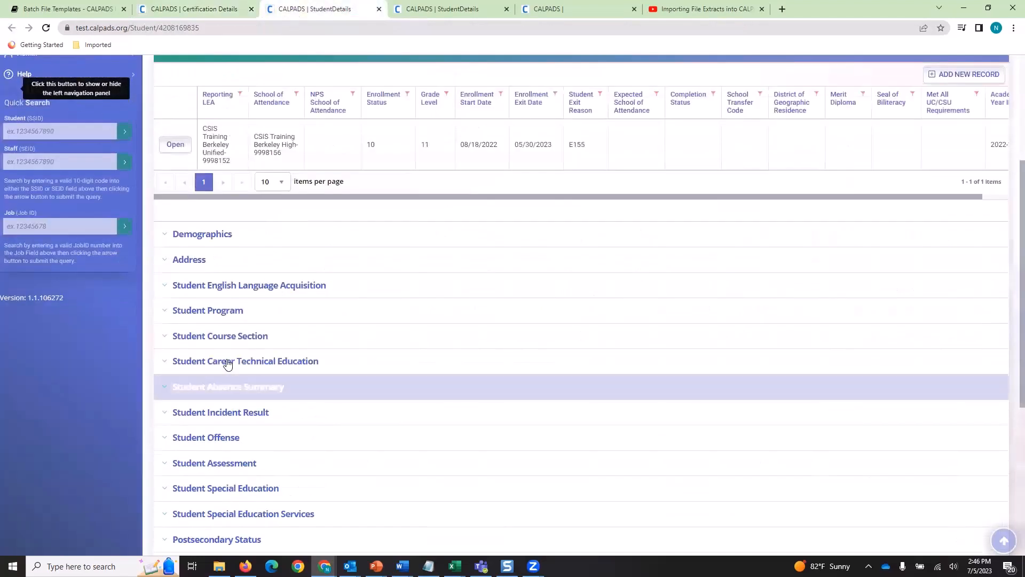
click(222, 342)
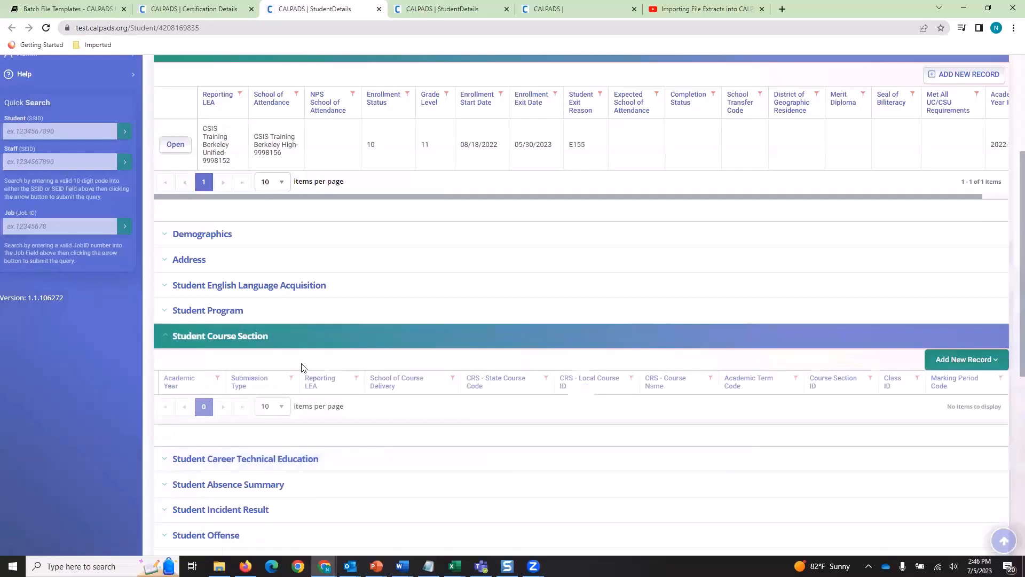
click(195, 9)
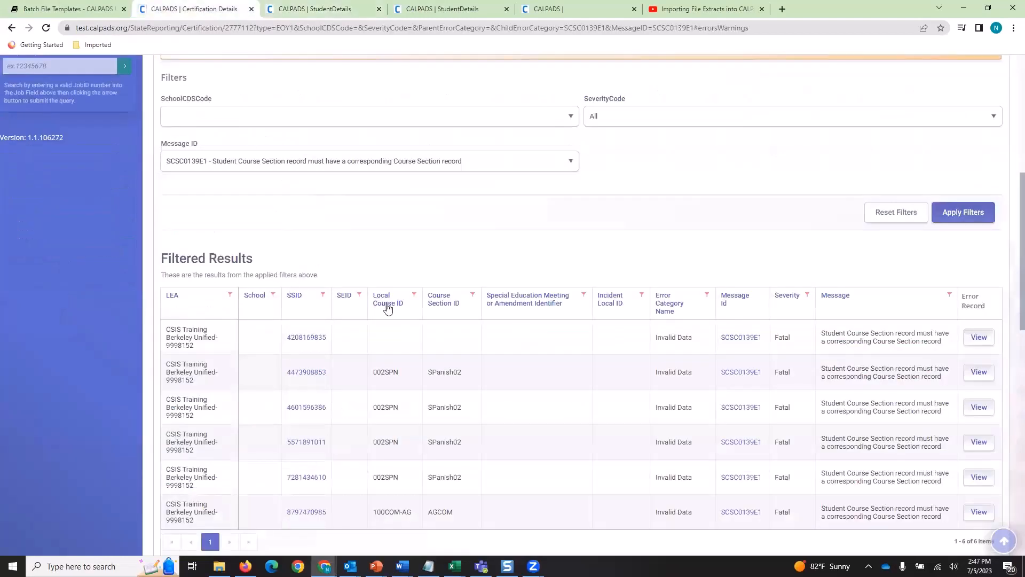